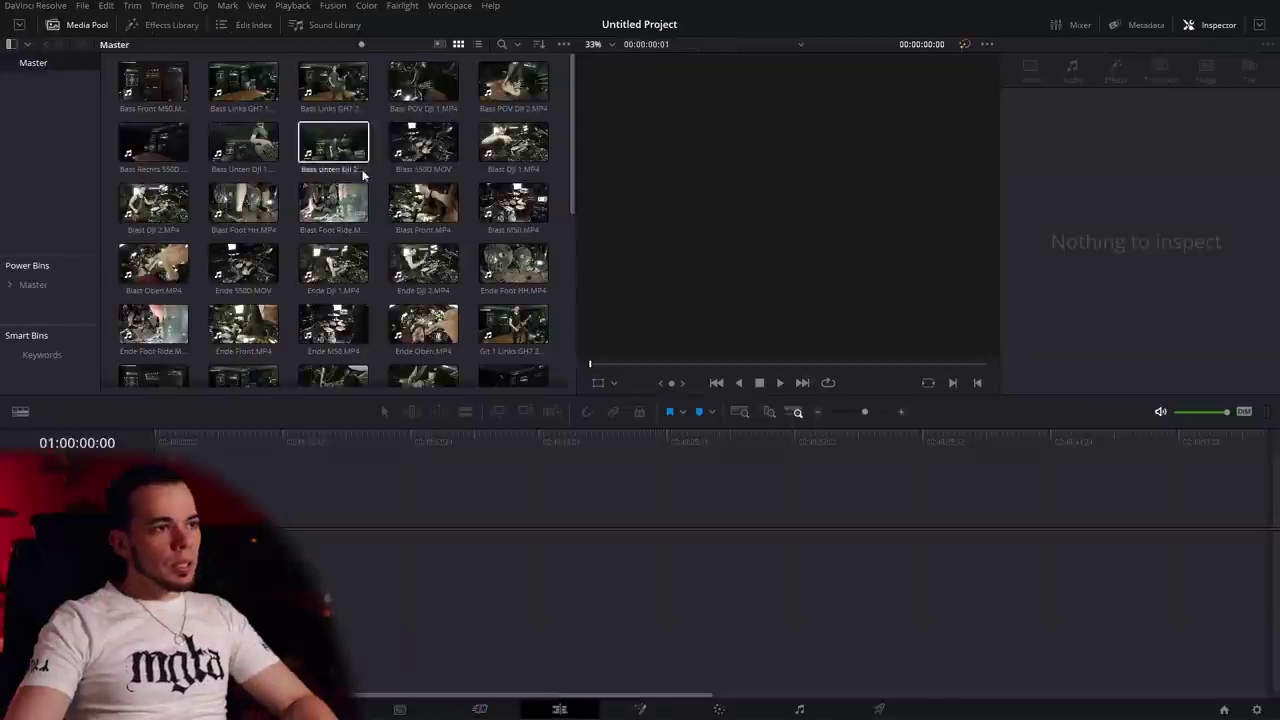
# Place the bass camera clips on a new timeline, with each camera on its own track and its second part following the first.
pyautogui.scroll(-5, 378, 184)
pyautogui.scroll(-3, 384, 214)
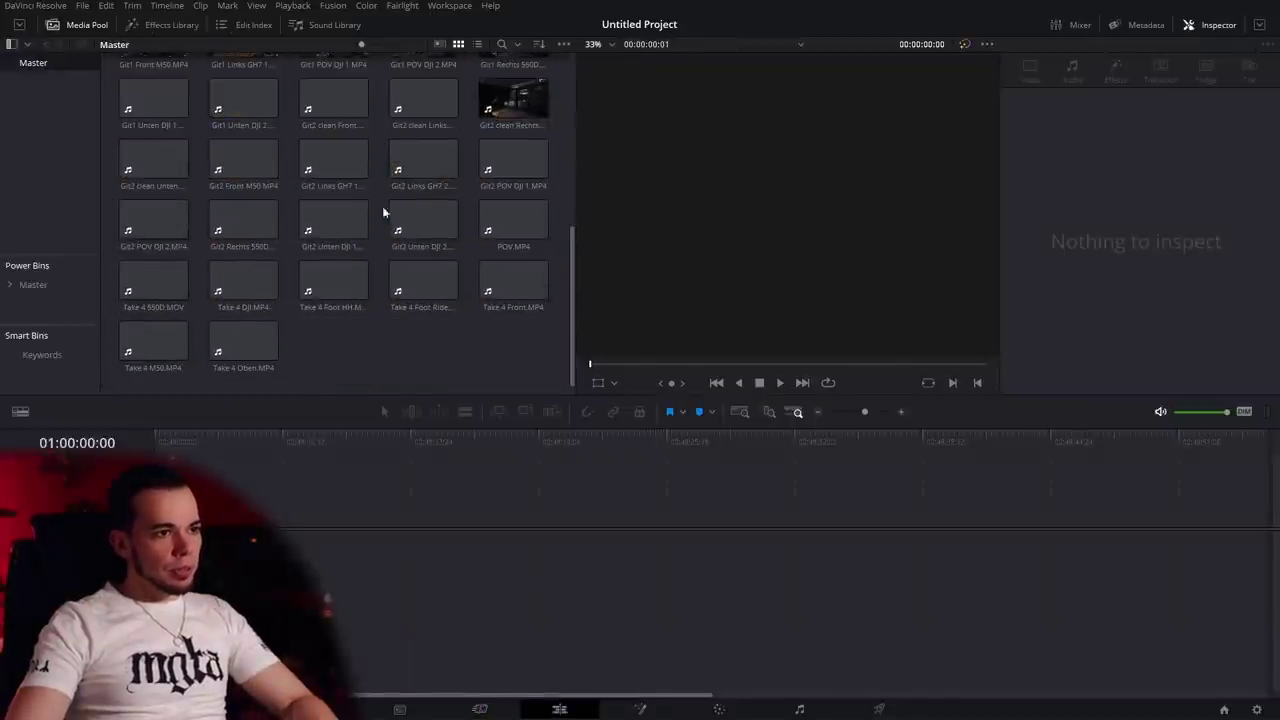
pyautogui.scroll(10, 197, 183)
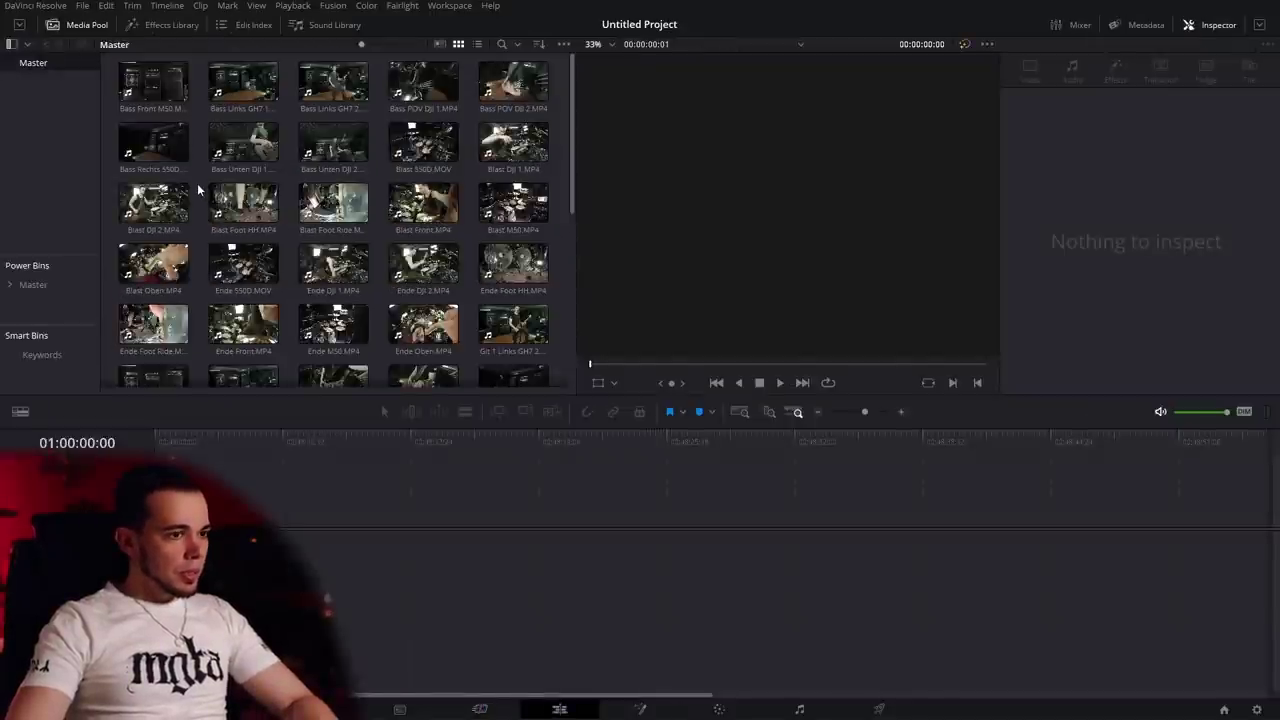
pyautogui.click(423, 80)
pyautogui.keyDown('ctrl'); pyautogui.click(513, 80); pyautogui.keyUp('ctrl')
pyautogui.moveTo(423, 80); pyautogui.dragTo(285, 462)
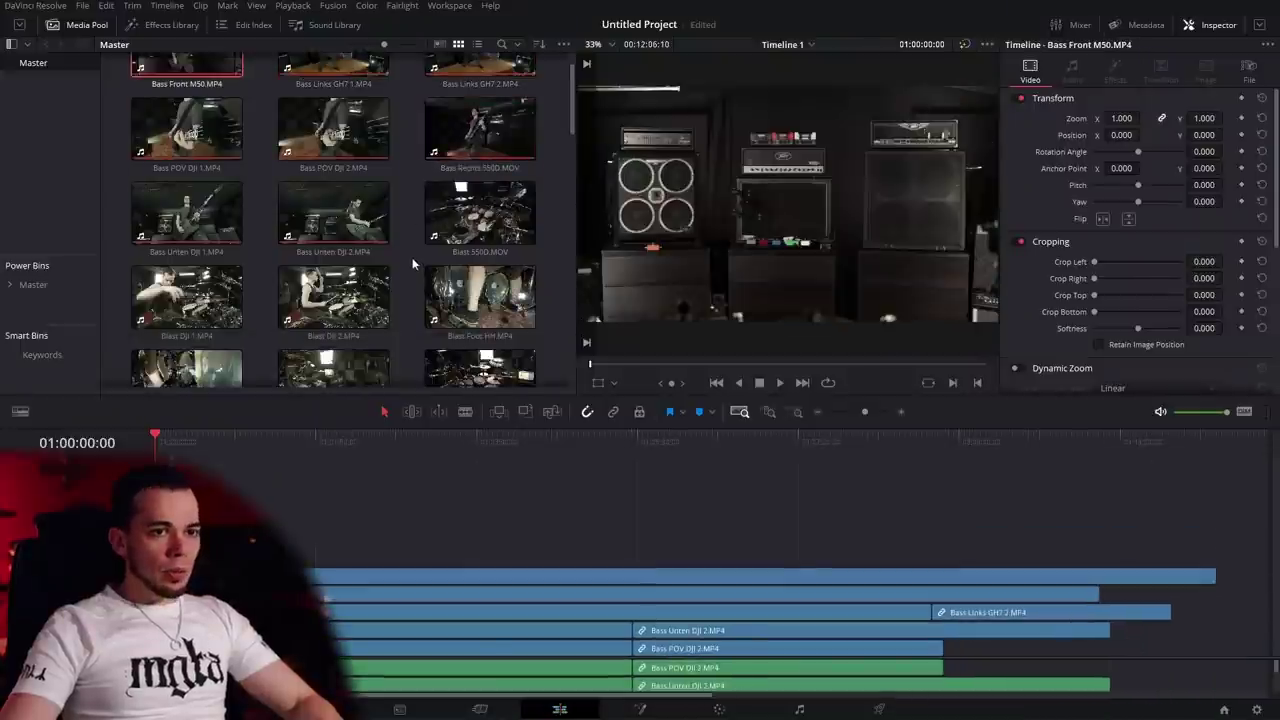
pyautogui.moveTo(480, 140); pyautogui.dragTo(950, 527)
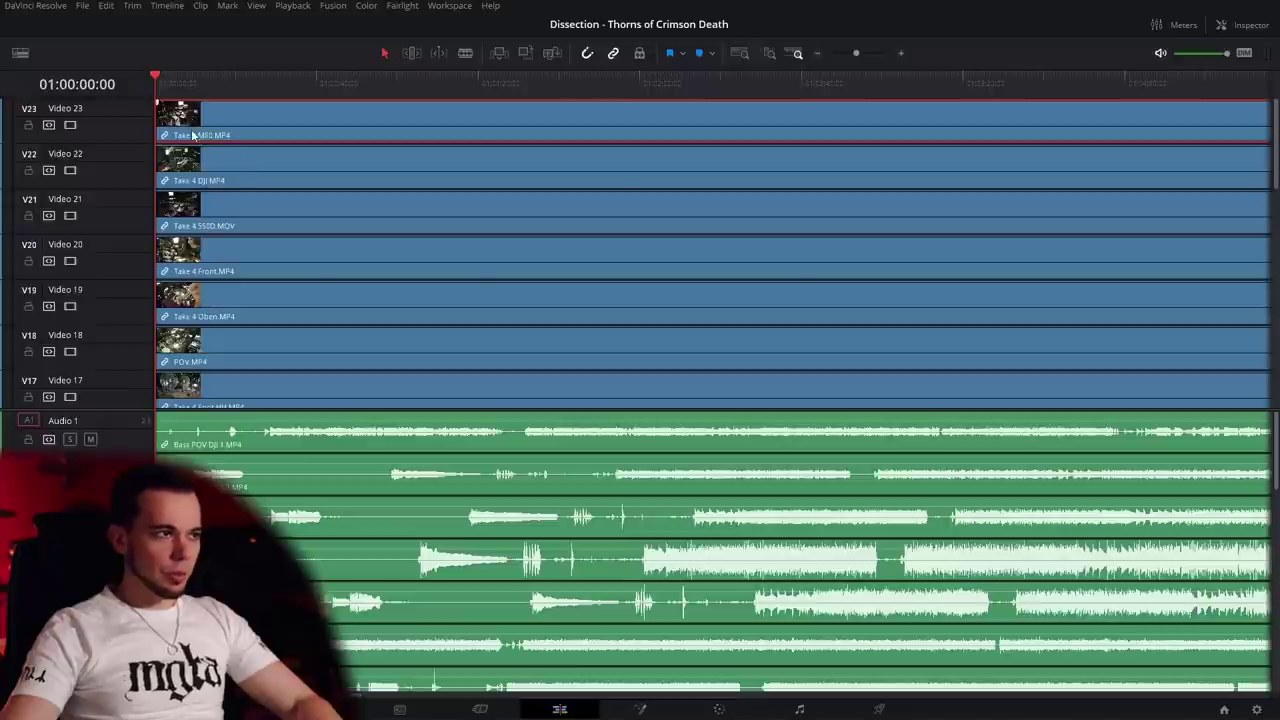
# Color-code the video clips by instrument: Git1 clips green, Git2 clips yellow and bass clips teal.
pyautogui.scroll(-10, 240, 171)
pyautogui.scroll(-2, 343, 490)
pyautogui.scroll(-6, 343, 490)
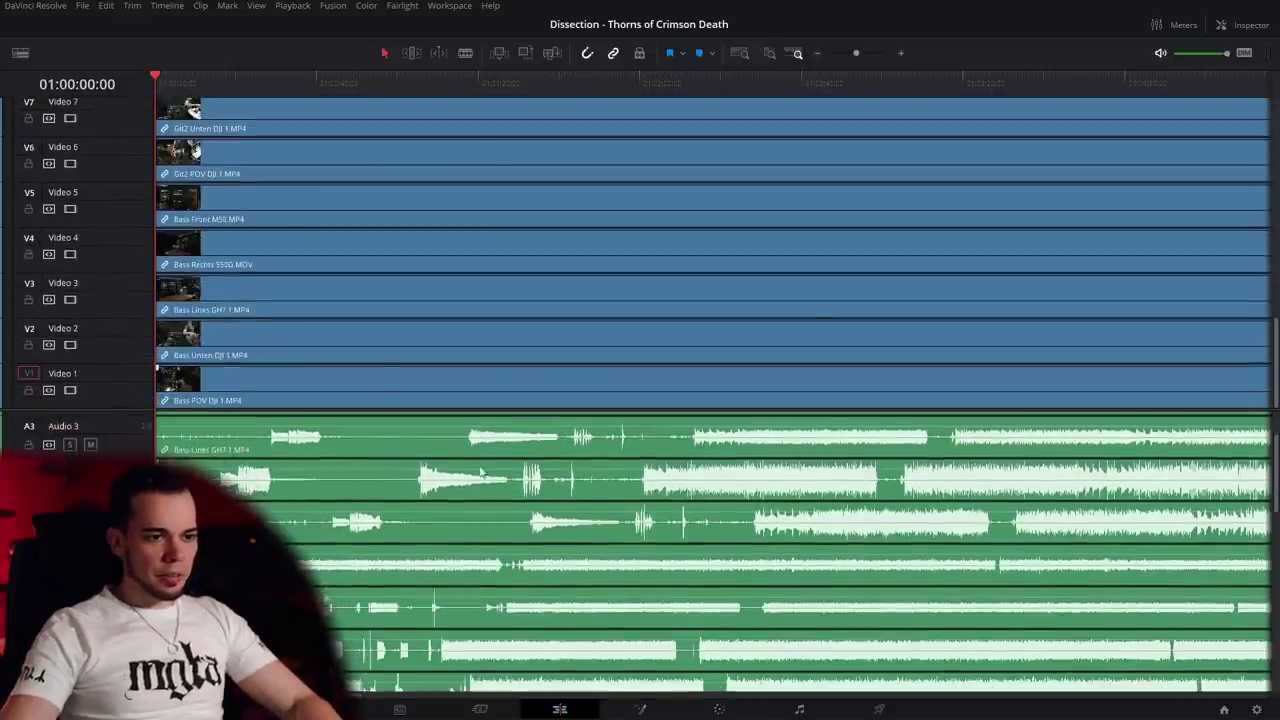
pyautogui.scroll(-4, 353, 521)
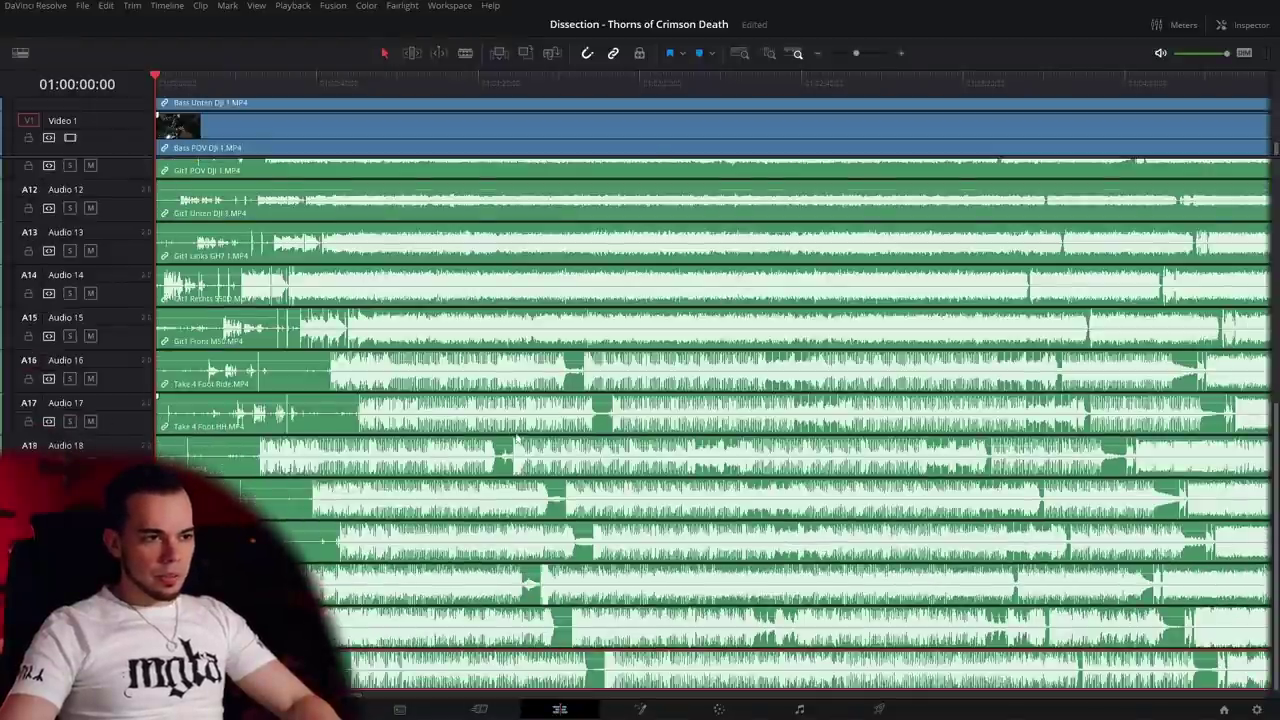
pyautogui.scroll(12, 518, 420)
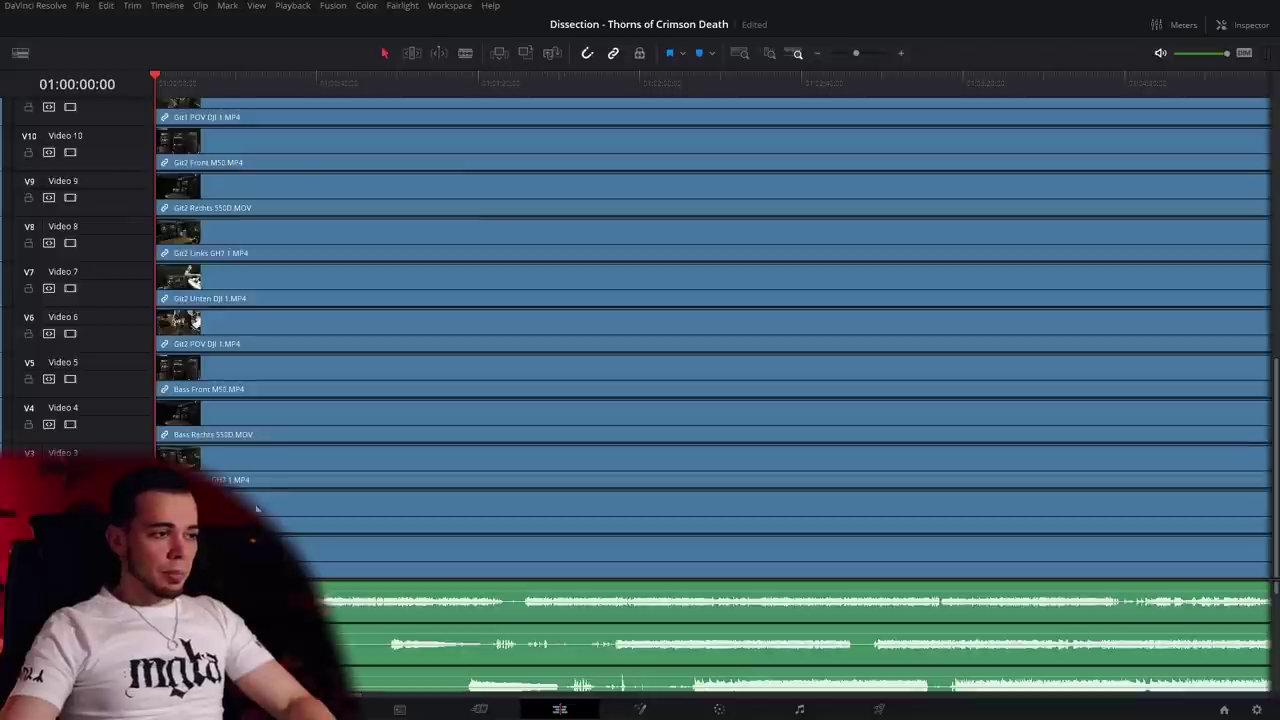
pyautogui.rightClick(284, 378)
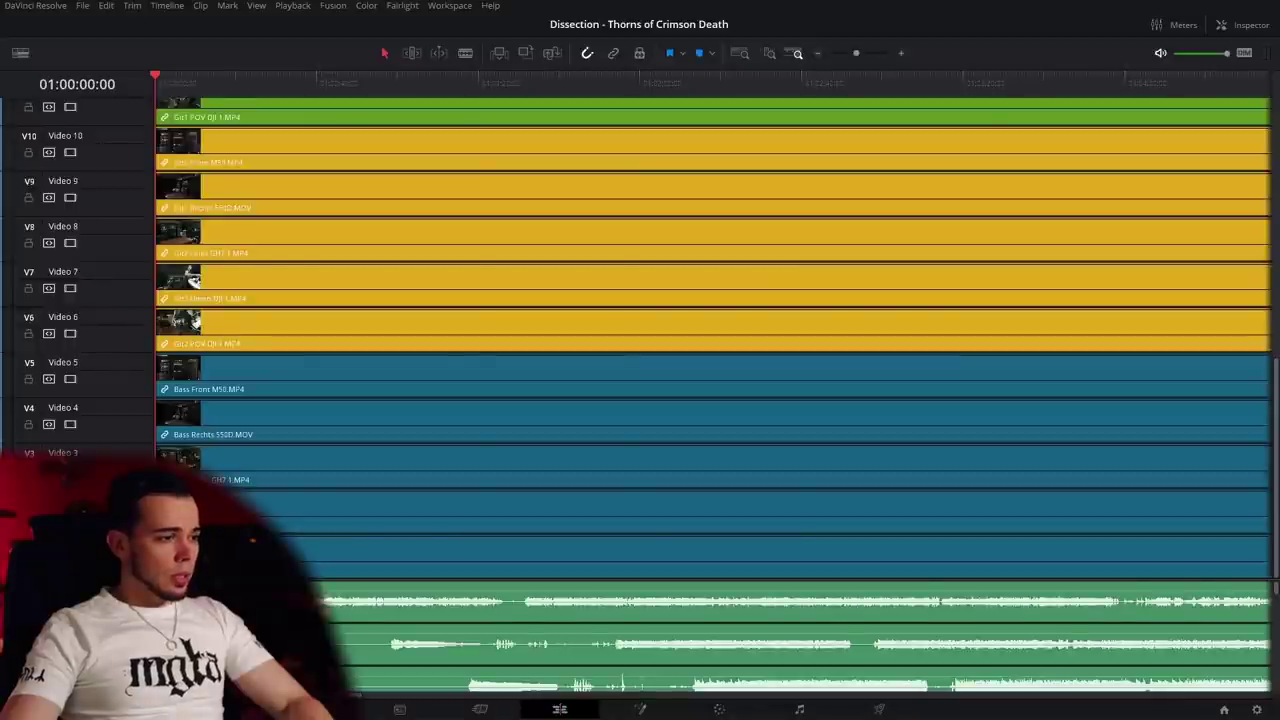
# Watch the drum recording Take 4 M50.MP4 in VLC media player, pause it and return to DaVinci Resolve.
pyautogui.scroll(-7, 342, 305)
pyautogui.scroll(-8, 342, 305)
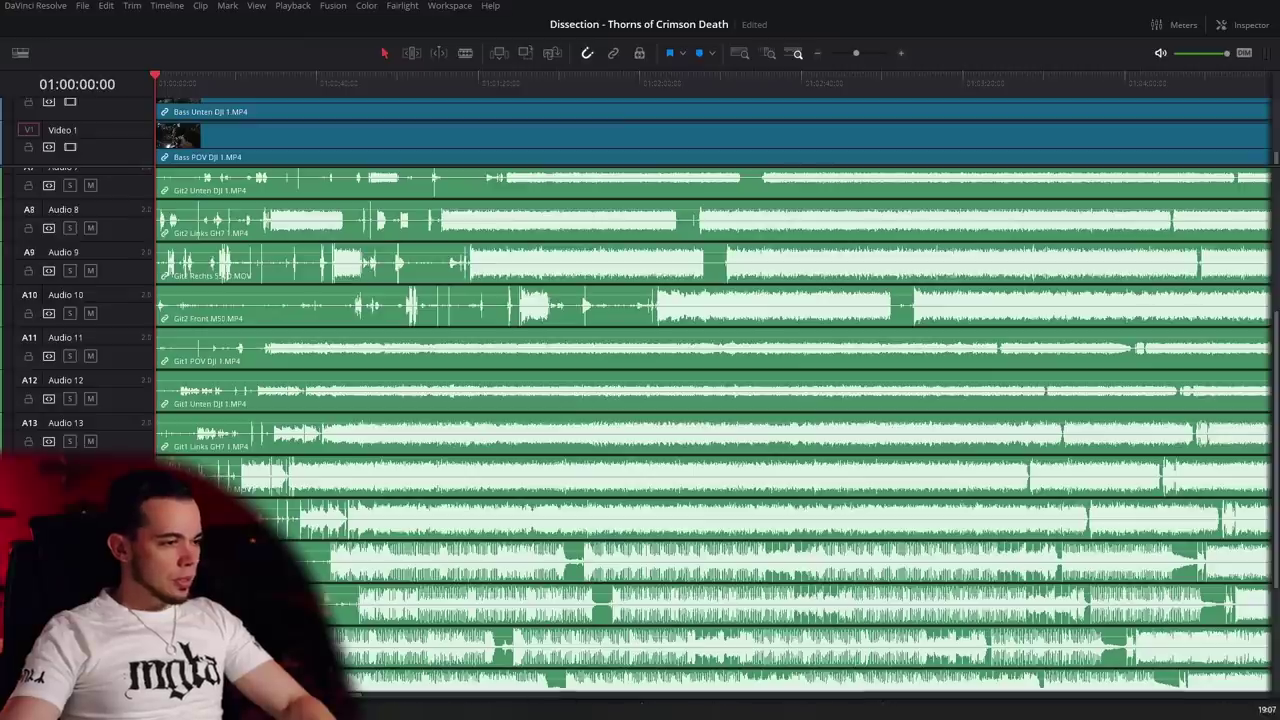
pyautogui.moveTo(318, 708)
pyautogui.click(357, 628)
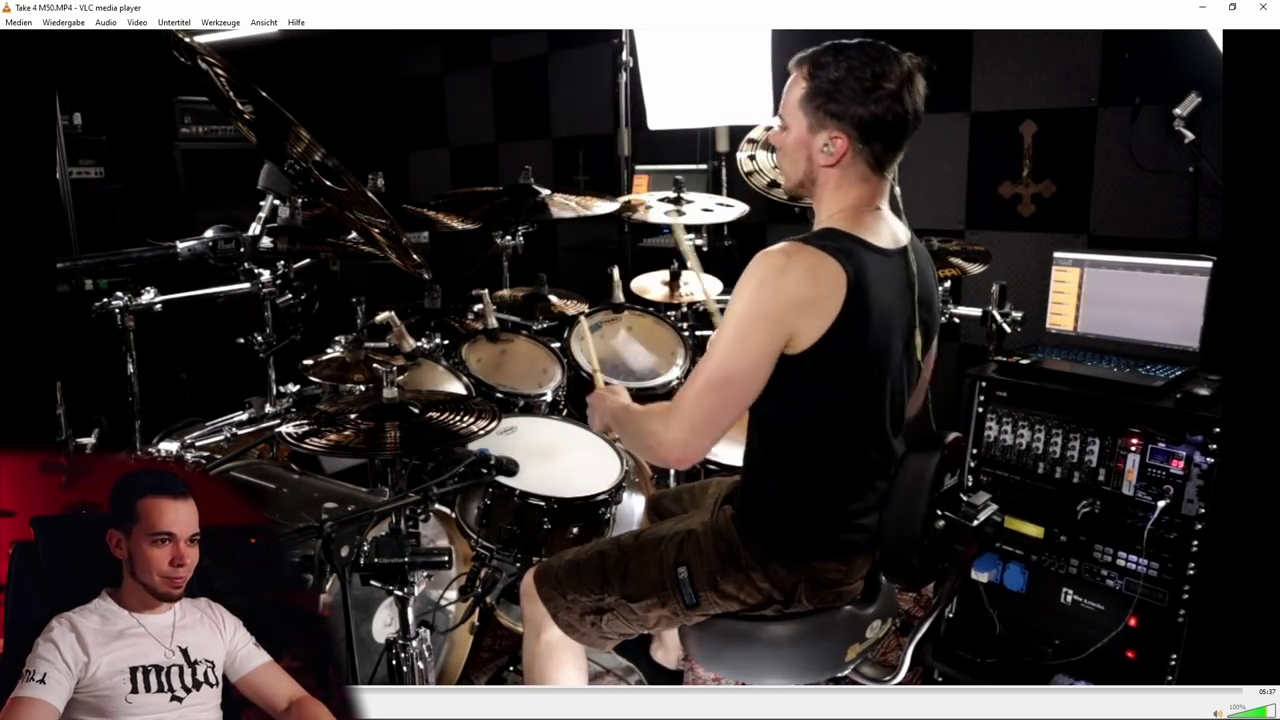
pyautogui.press('space')
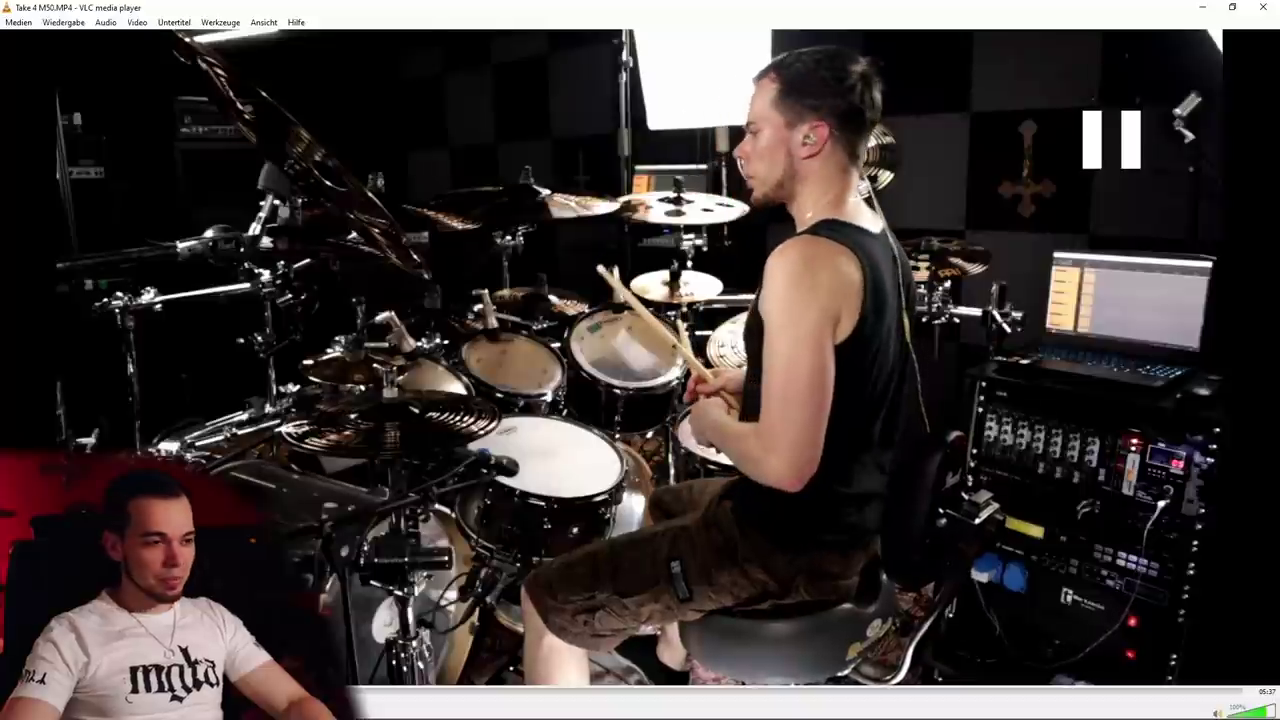
pyautogui.click(1202, 7)
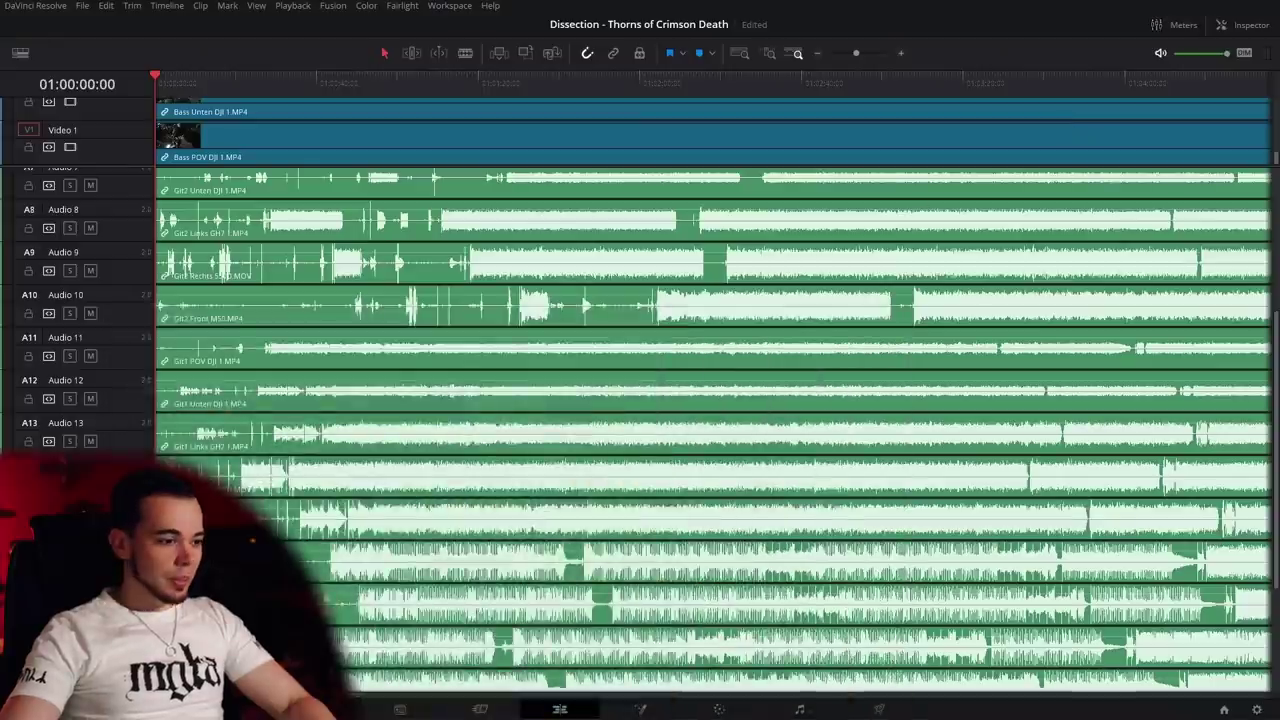
# Watch the guitar recording Git2 Front M50.MP4 in VLC media player, pause it and switch back to DaVinci Resolve.
pyautogui.moveTo(337, 707)
pyautogui.click(340, 600)
pyautogui.press('space')
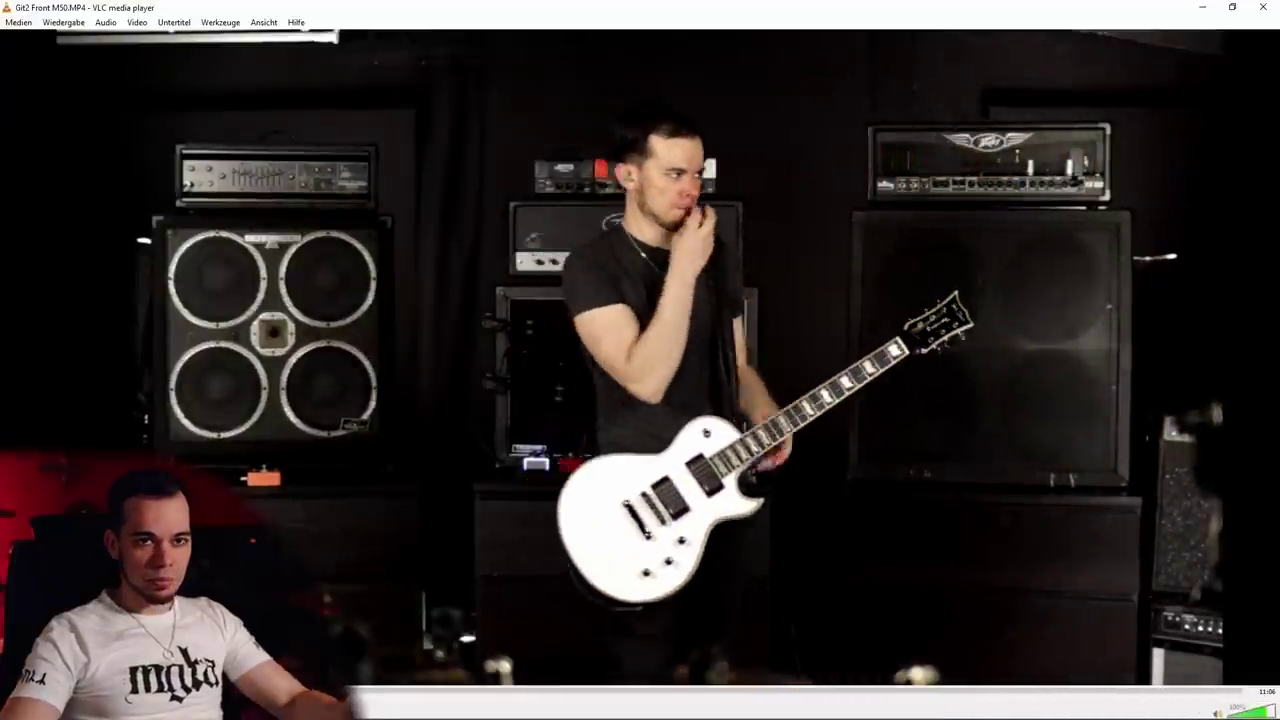
pyautogui.hotkey('alt', 'Tab')
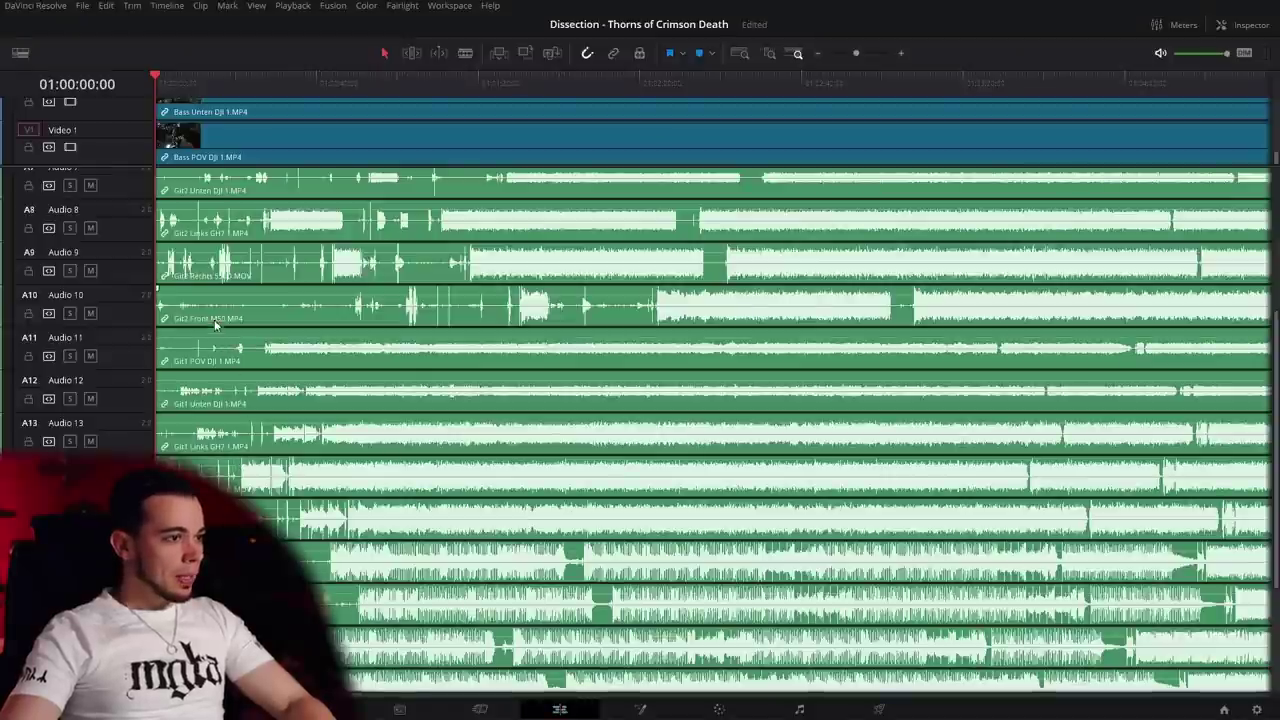
# Examine the spike in the Git2 Links GH7 1.MP4 waveform closely, solo Audio 8 and play that spot.
pyautogui.click(199, 88)
pyautogui.click(202, 224)
pyautogui.scroll(5, 202, 224)
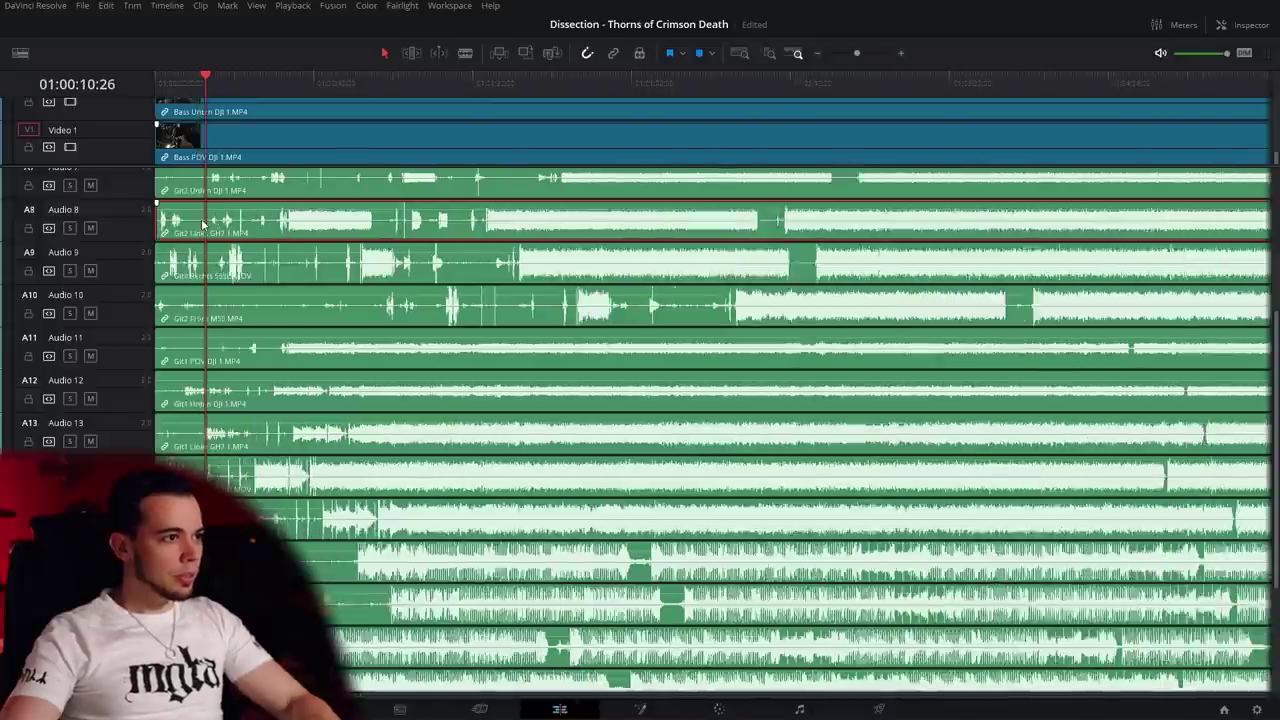
pyautogui.click(769, 53)
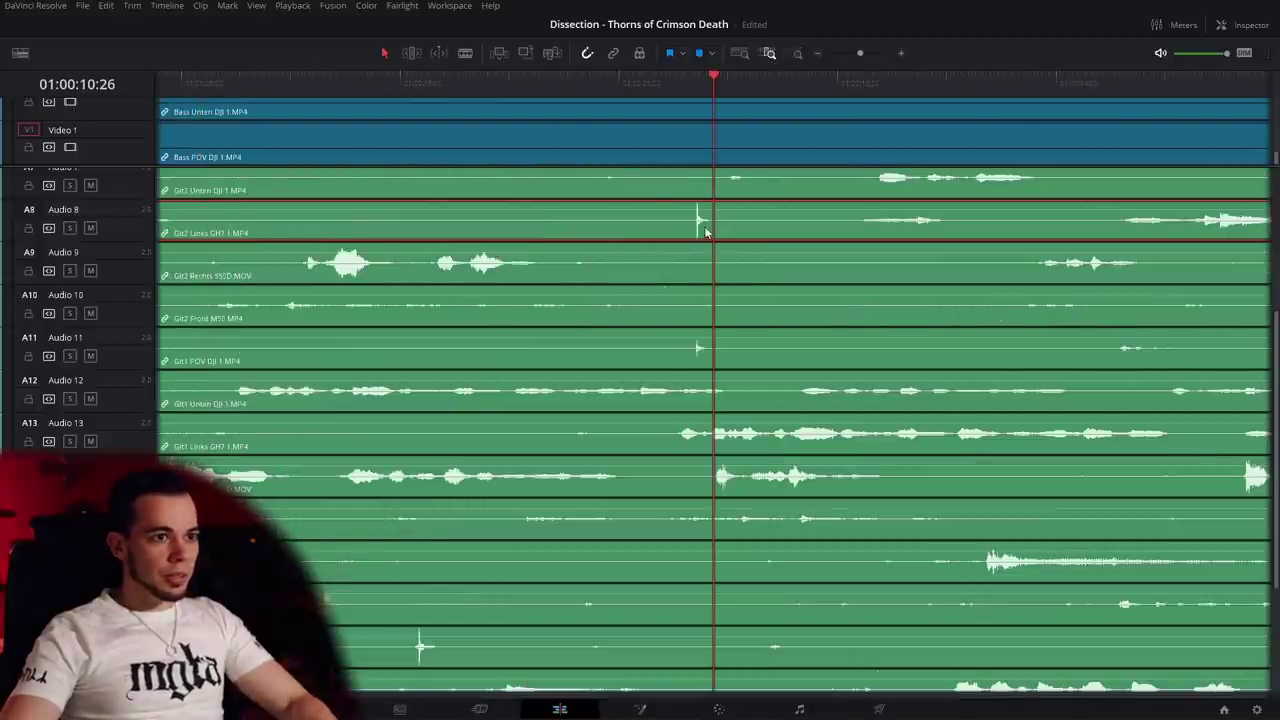
pyautogui.click(685, 86)
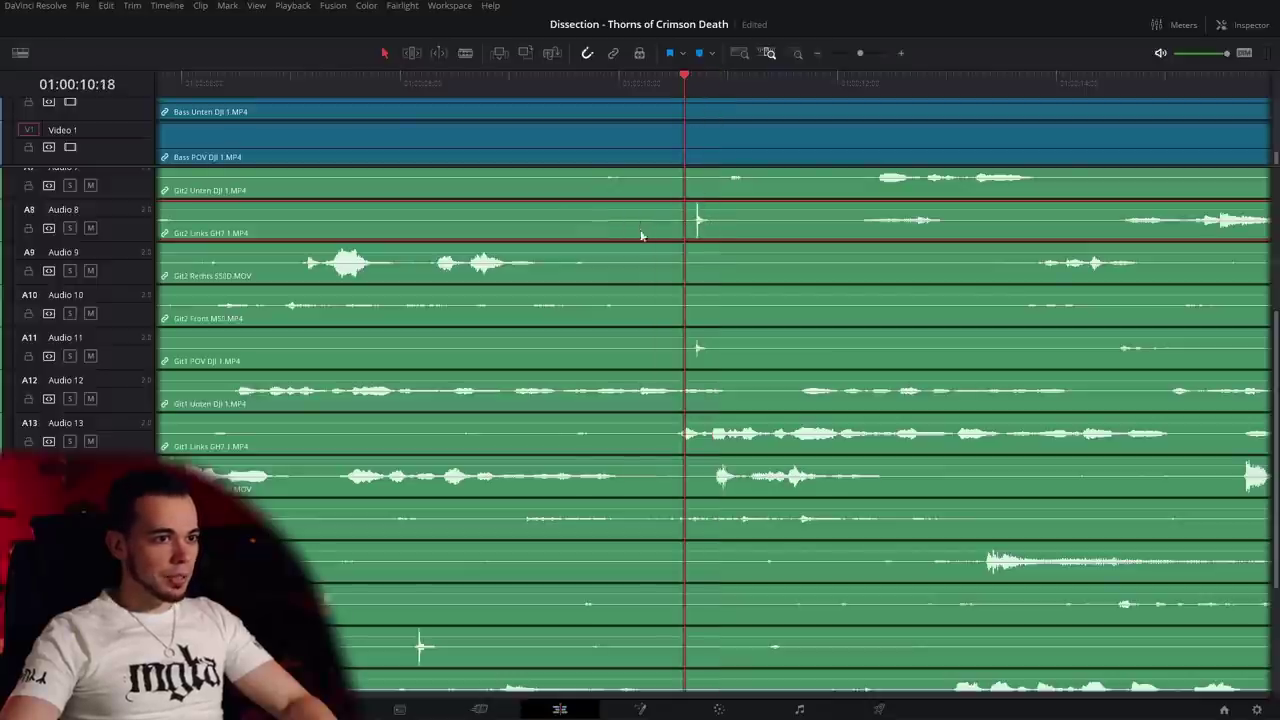
pyautogui.click(69, 228)
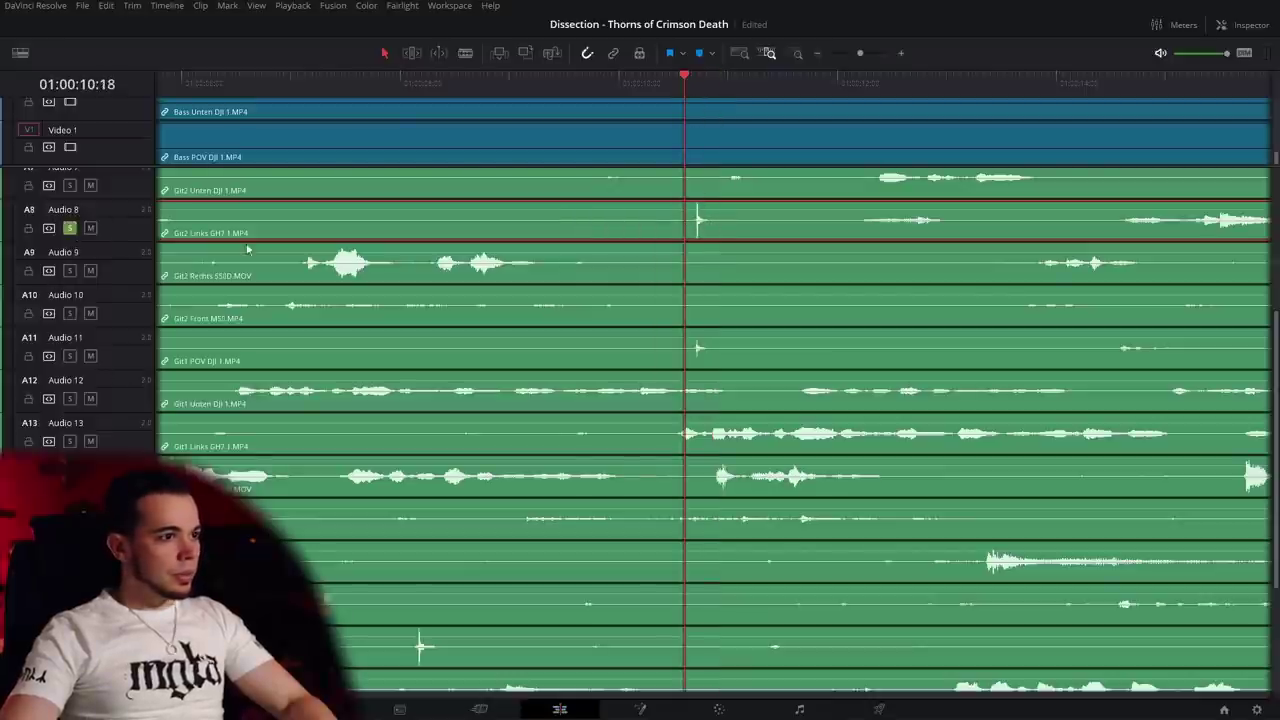
pyautogui.press('space')
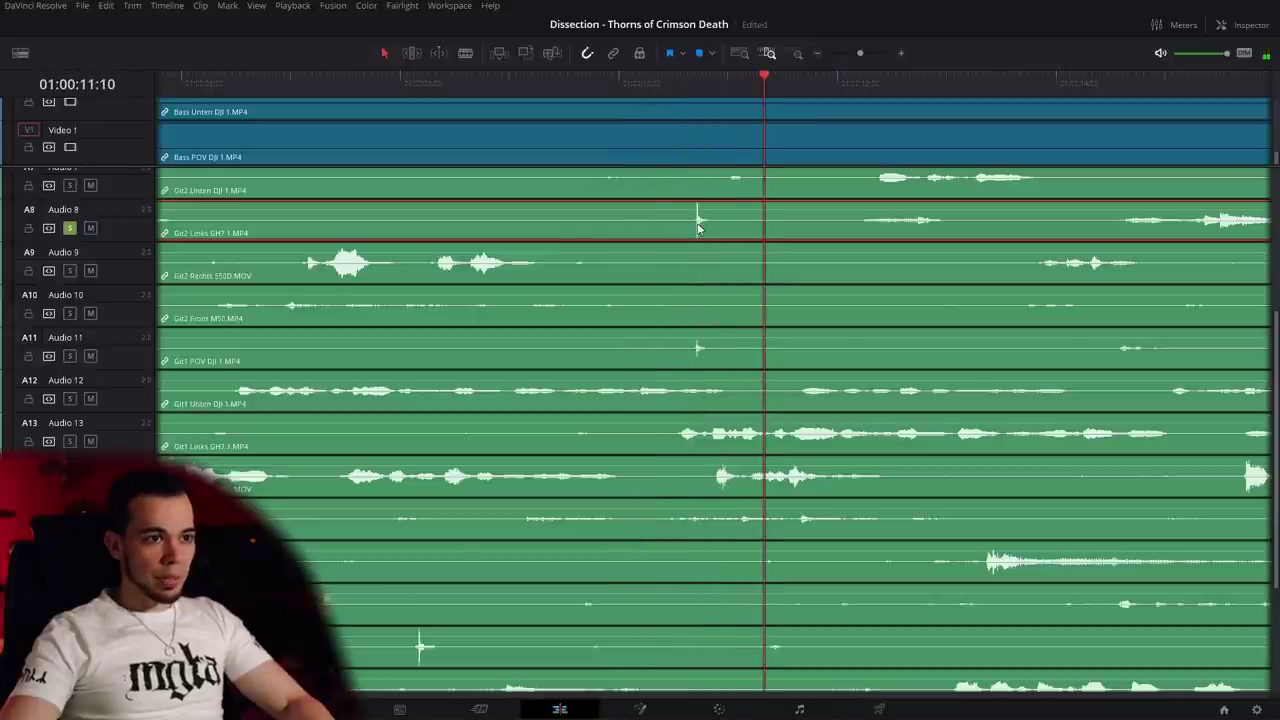
# Synchronize the camera clips on all tracks by lining up the matching sync spikes in their audio waveforms.
pyautogui.click(417, 653)
pyautogui.scroll(7, 686, 345)
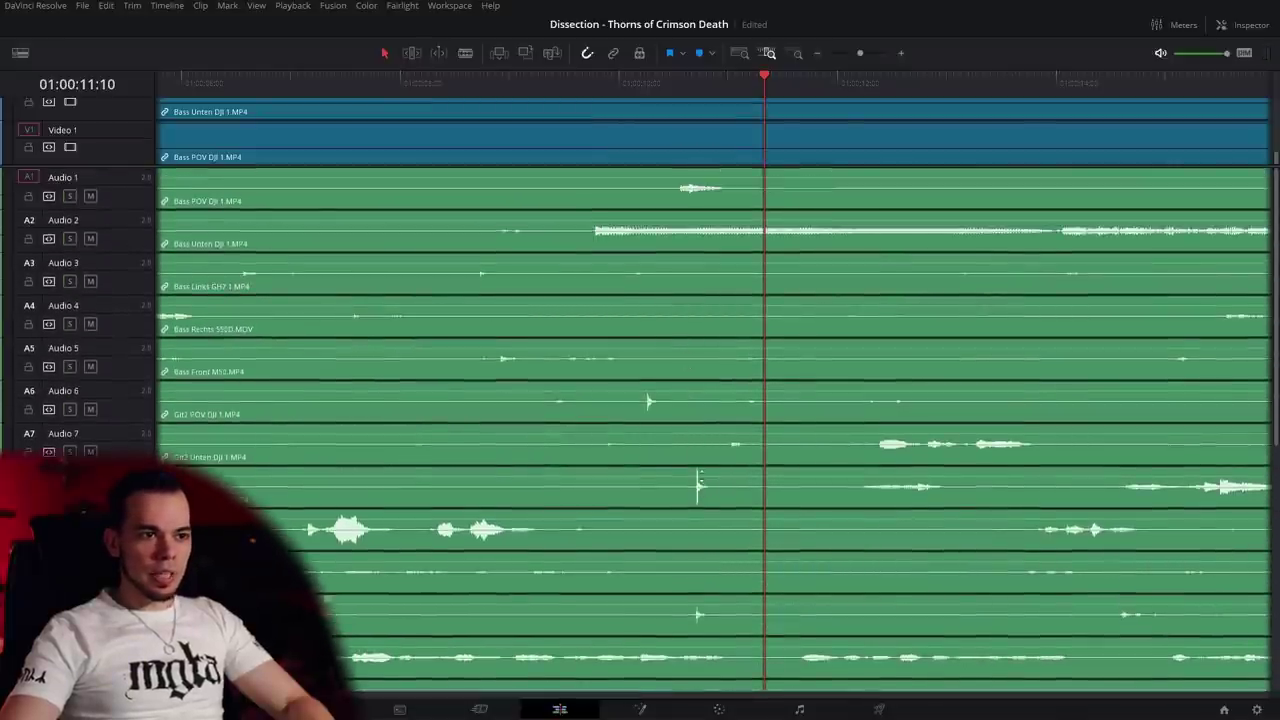
pyautogui.click(697, 487)
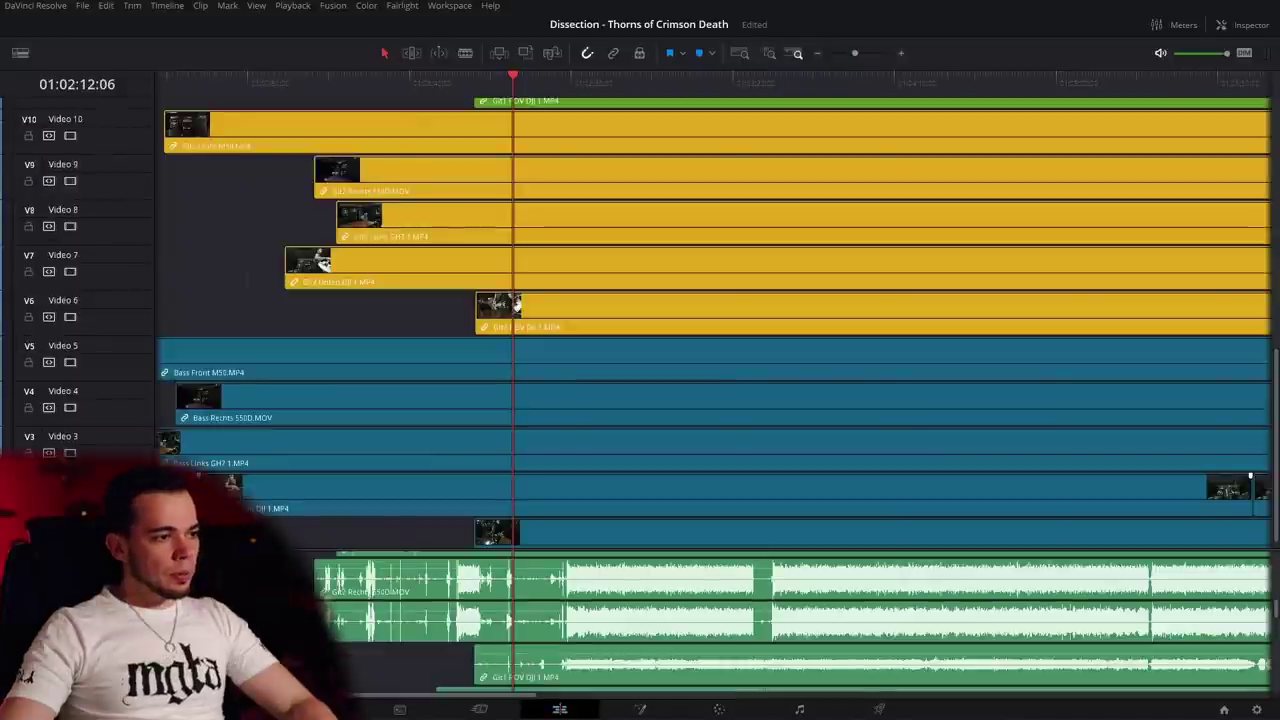
# Add Thorns of Crimson Death Final Mix.mp3 below the camera audio and align its opening spike with the cameras' spikes.
pyautogui.moveTo(178, 550); pyautogui.dragTo(192, 235)
pyautogui.scroll(3, 524, 302)
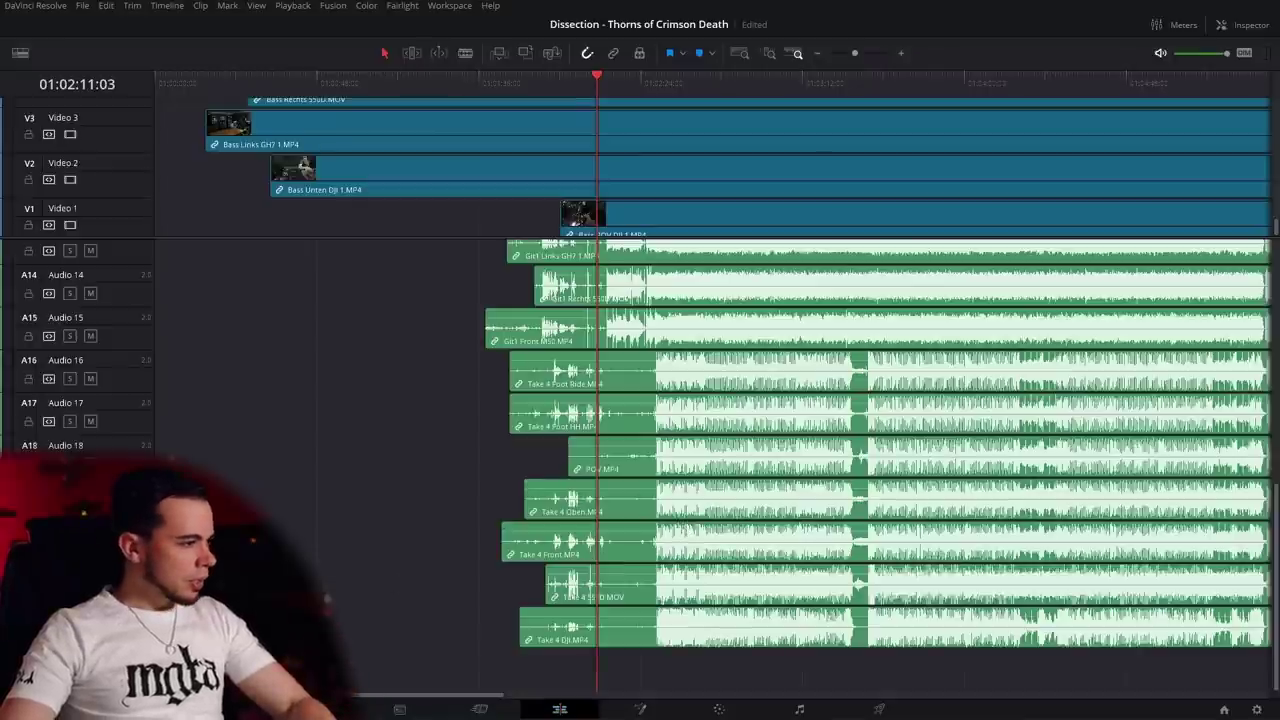
pyautogui.moveTo(364, 592); pyautogui.dragTo(562, 672)
pyautogui.scroll(3, 617, 672)
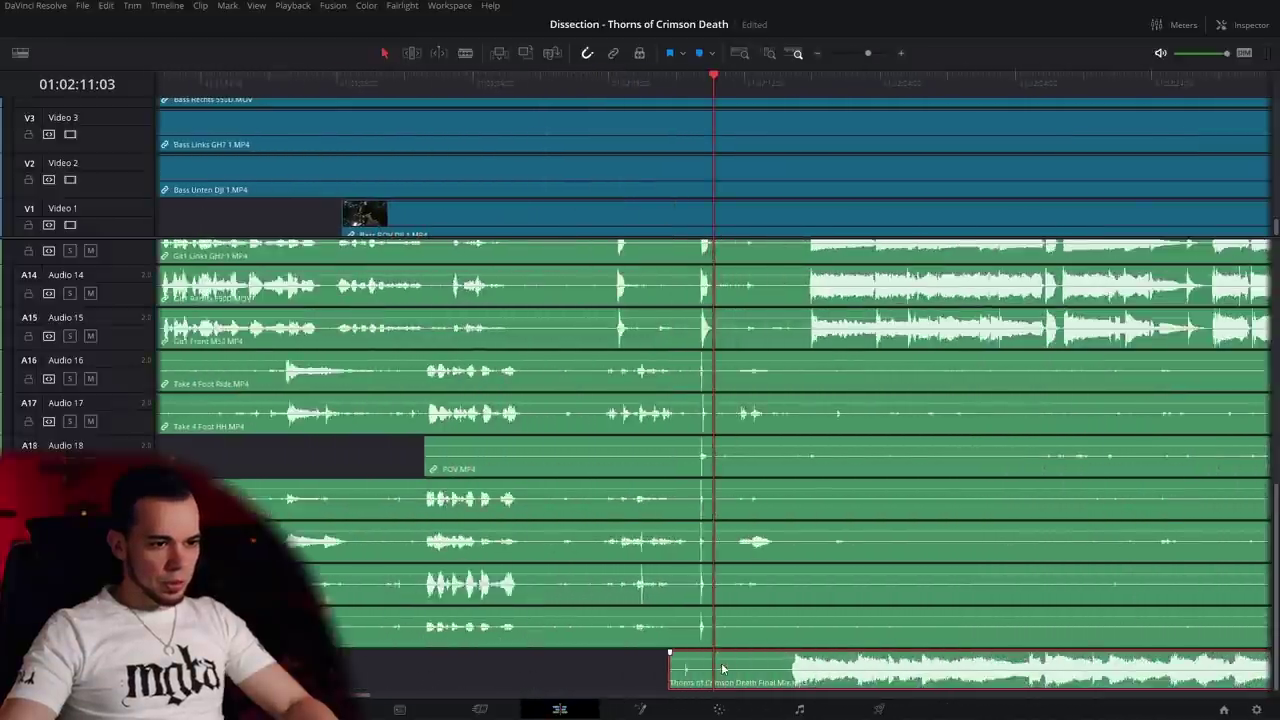
pyautogui.moveTo(697, 668); pyautogui.dragTo(734, 670)
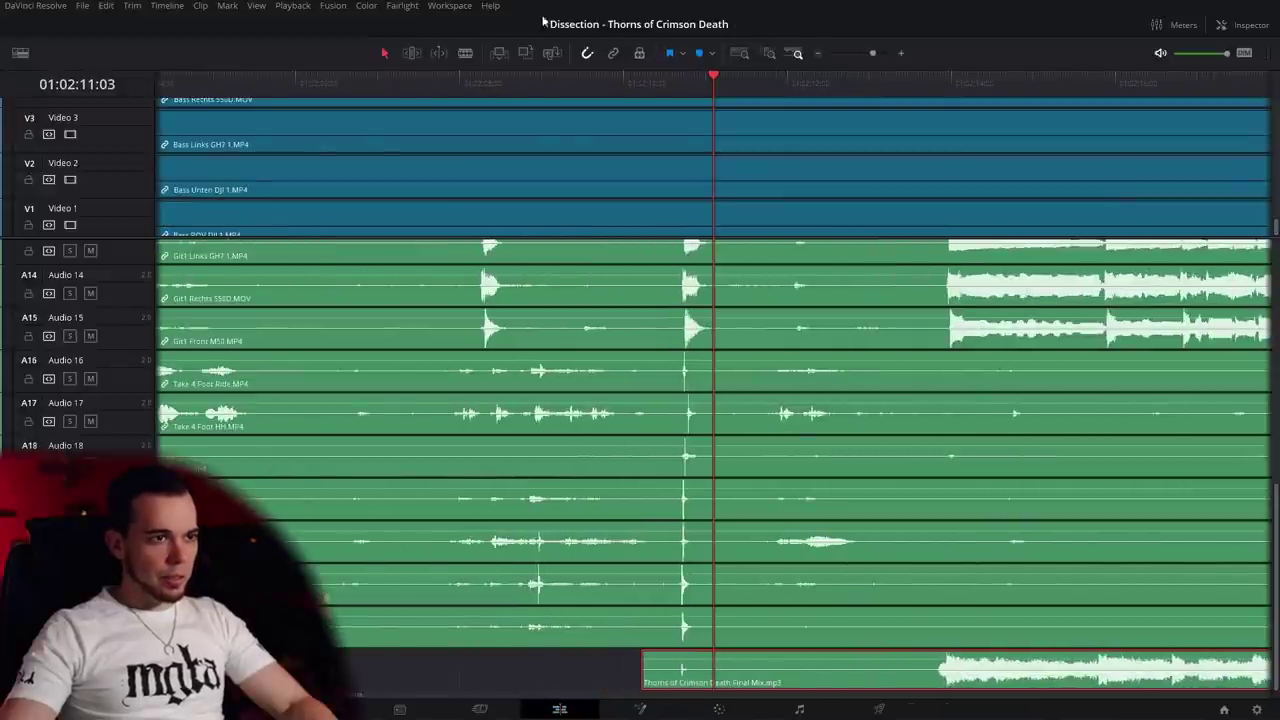
# Delete all camera audio, keeping only the final mix, and trim the video clips to a common start and end.
pyautogui.click(597, 86)
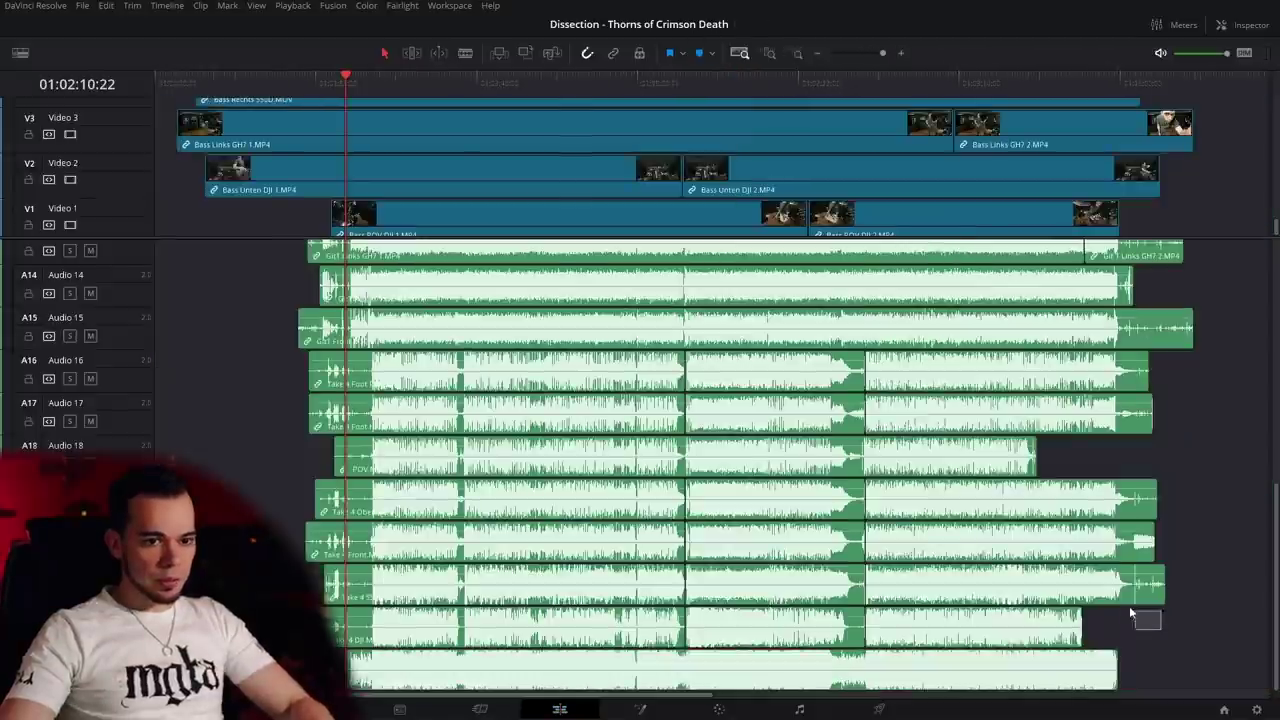
pyautogui.moveTo(1160, 698); pyautogui.dragTo(175, 234)
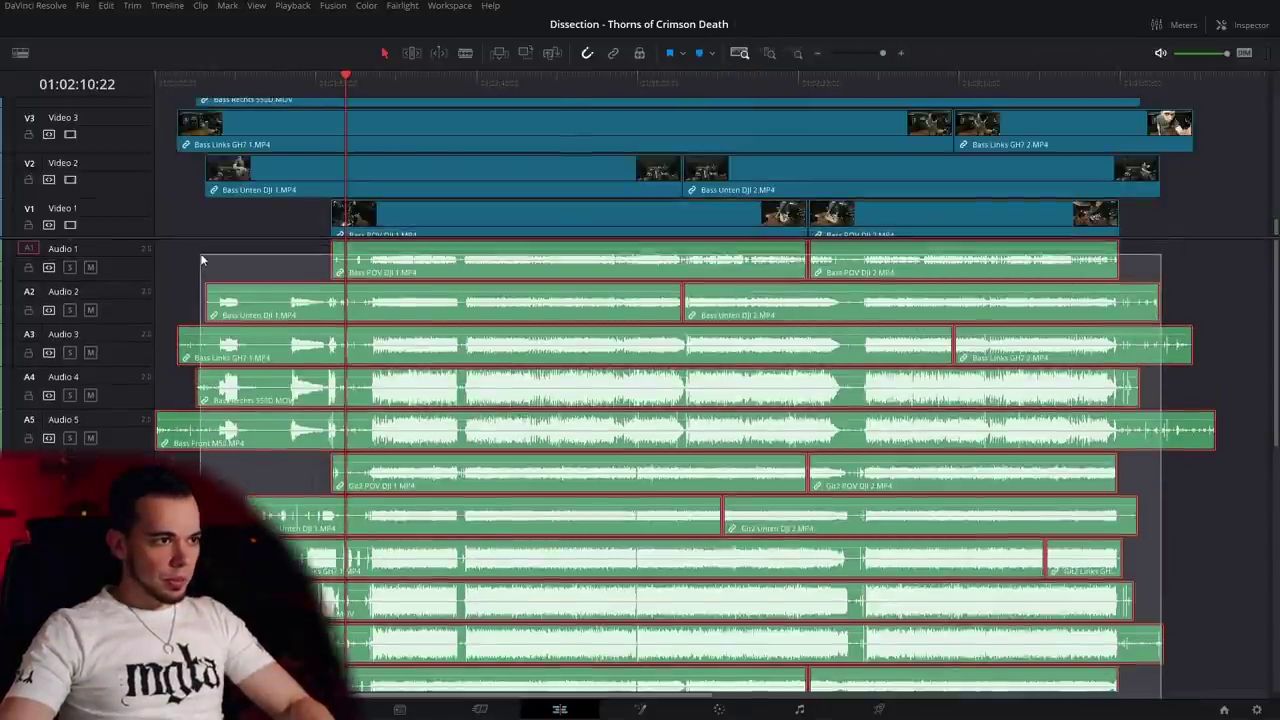
pyautogui.press('Delete')
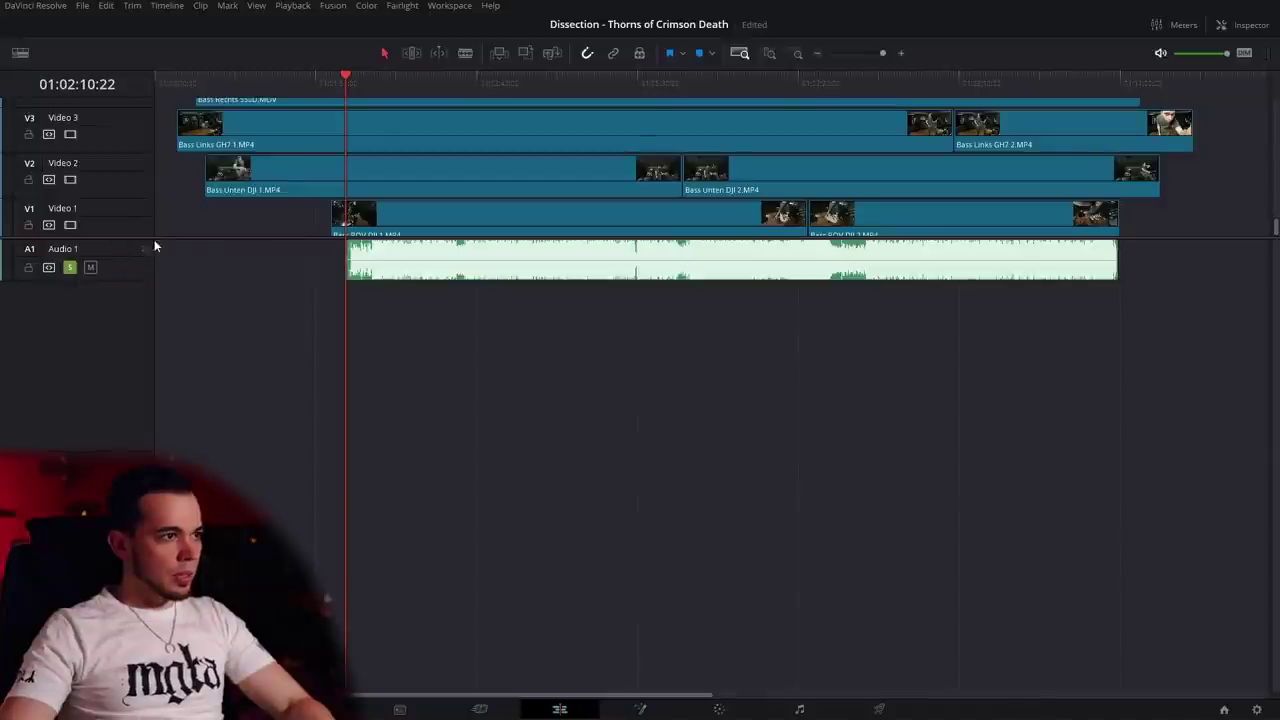
pyautogui.moveTo(148, 237); pyautogui.dragTo(300, 457)
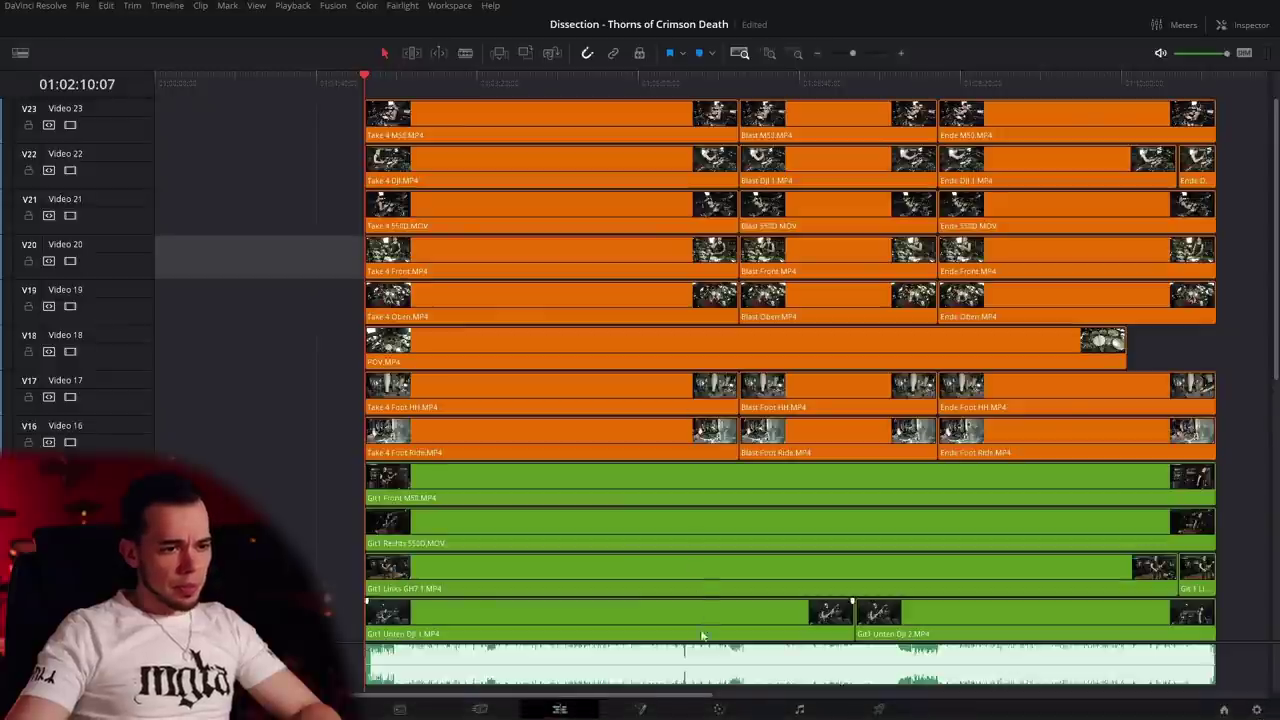
# Color grade the drum clip Take 4 M50.MP4 with a multi-node grade on the Color page, and return to the Edit page.
pyautogui.click(719, 709)
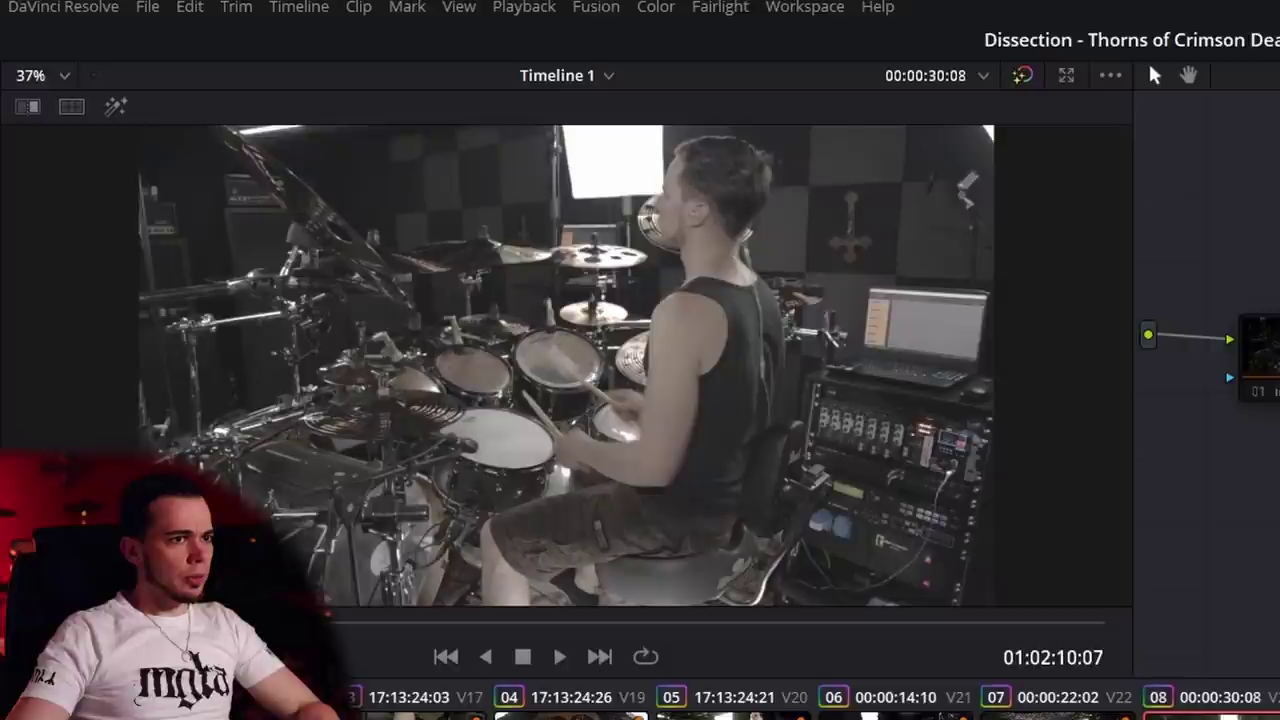
pyautogui.hotkey('ctrl', 'd')
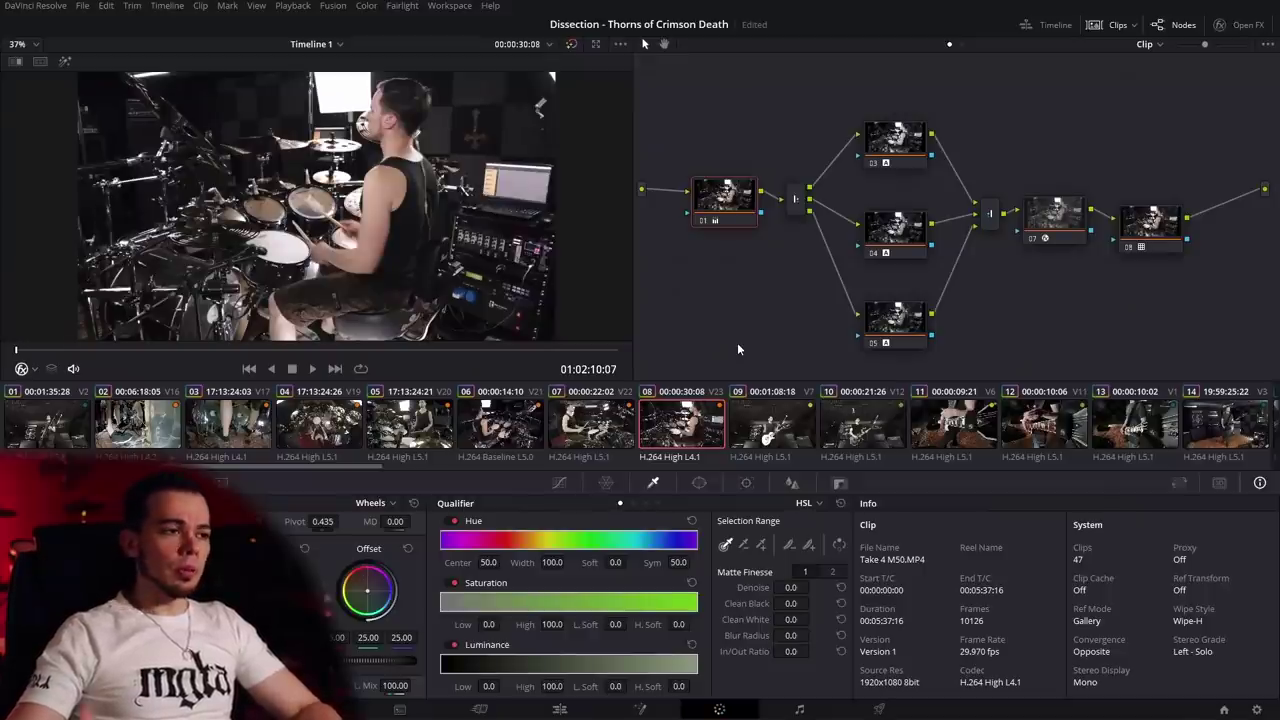
pyautogui.click(560, 710)
pyautogui.scroll(-2, 456, 310)
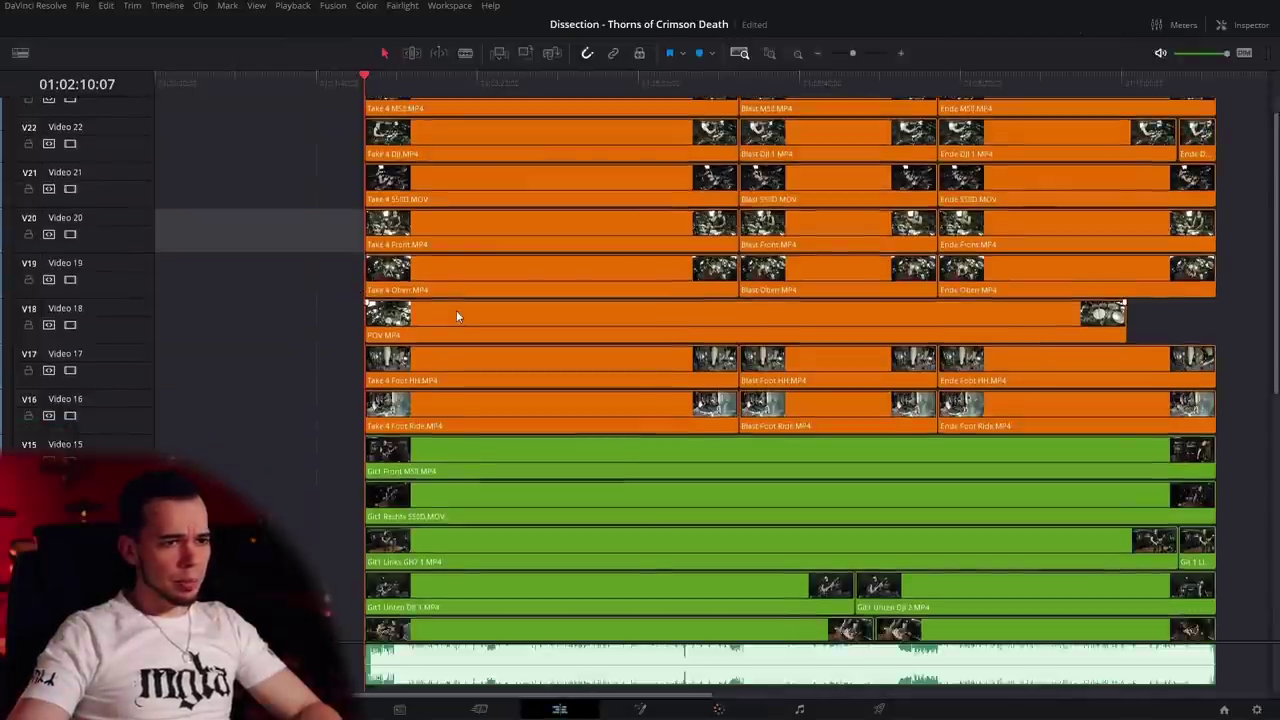
pyautogui.scroll(-3, 456, 316)
pyautogui.scroll(-2, 482, 365)
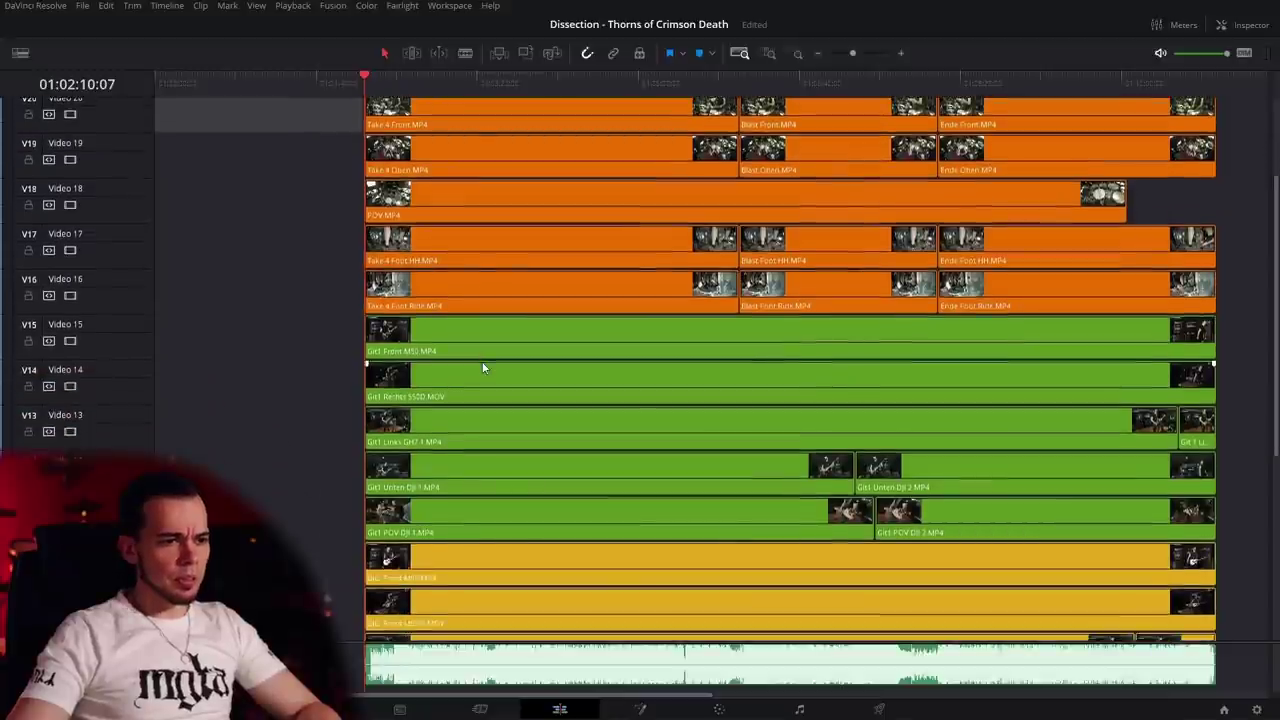
pyautogui.scroll(-2, 482, 362)
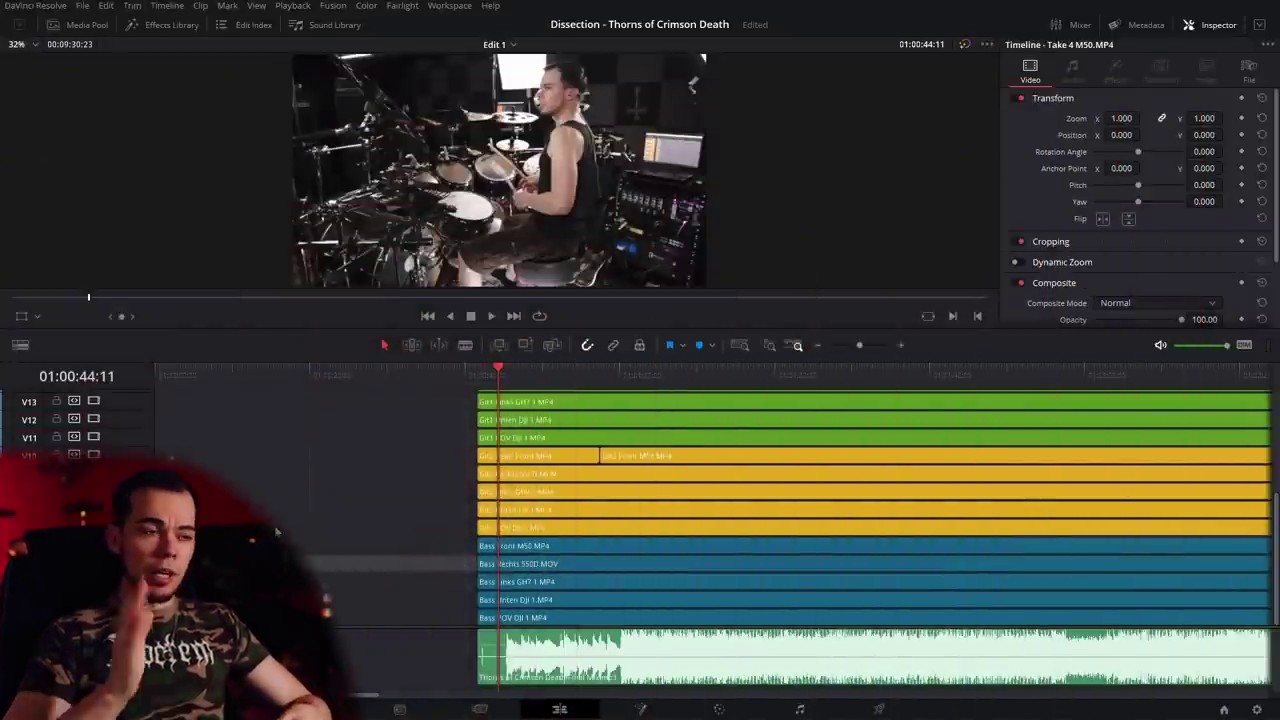
# Play the Edit 1 timeline and split the clips on all video tracks in time with the music.
pyautogui.press('space')
pyautogui.hotkey('ctrl', 'b')
pyautogui.hotkey('ctrl', 'b')
pyautogui.hotkey('ctrl', 'b')
pyautogui.hotkey('ctrl', 'b')
pyautogui.hotkey('ctrl', 'b')
pyautogui.hotkey('ctrl', 'b')
pyautogui.hotkey('ctrl', 'b')
pyautogui.hotkey('ctrl', 'b')
pyautogui.hotkey('ctrl', 'b')
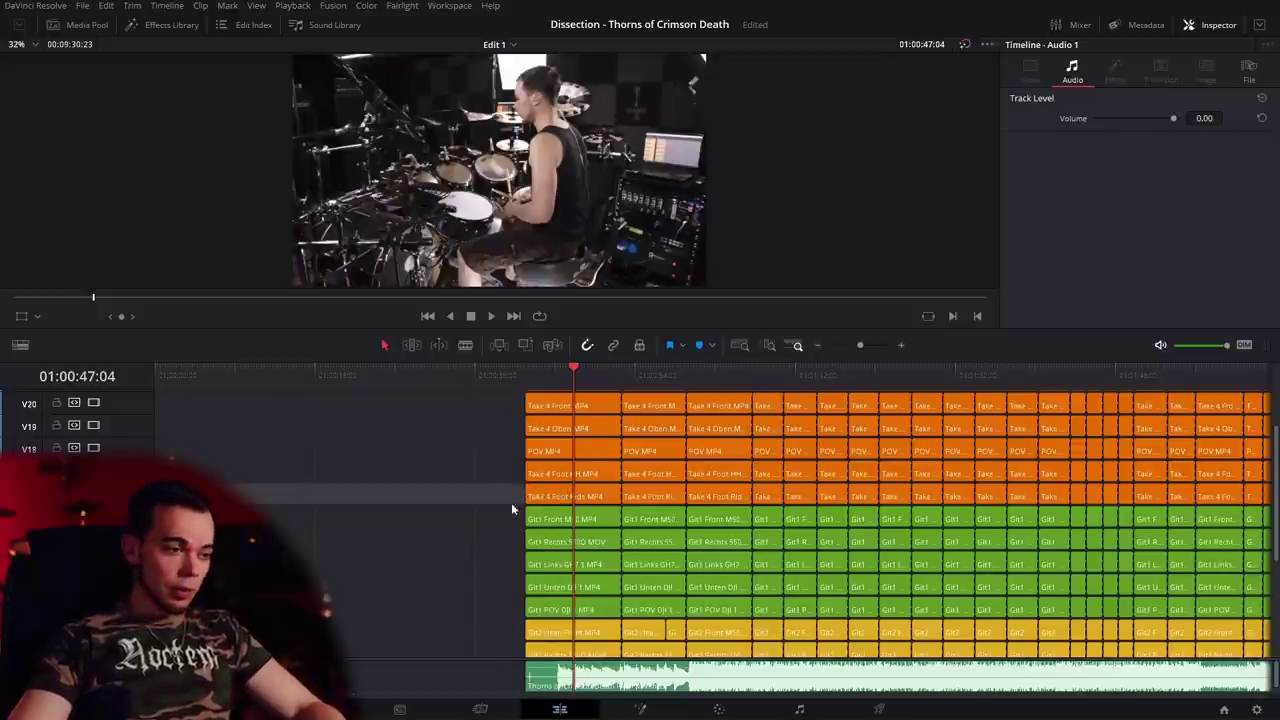
# Delete the drum clips on all drum tracks in the first two segments of the timeline.
pyautogui.moveTo(511, 494); pyautogui.dragTo(662, 387)
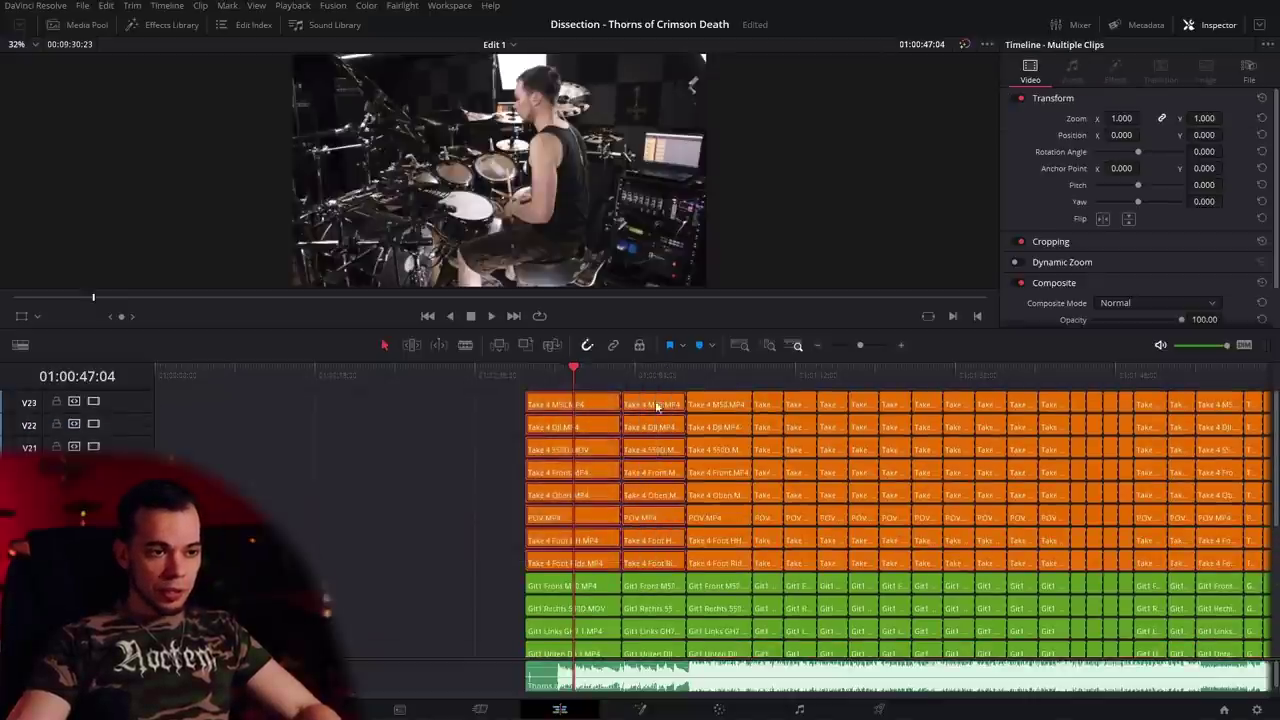
pyautogui.press('Delete')
pyautogui.scroll(-10, 470, 536)
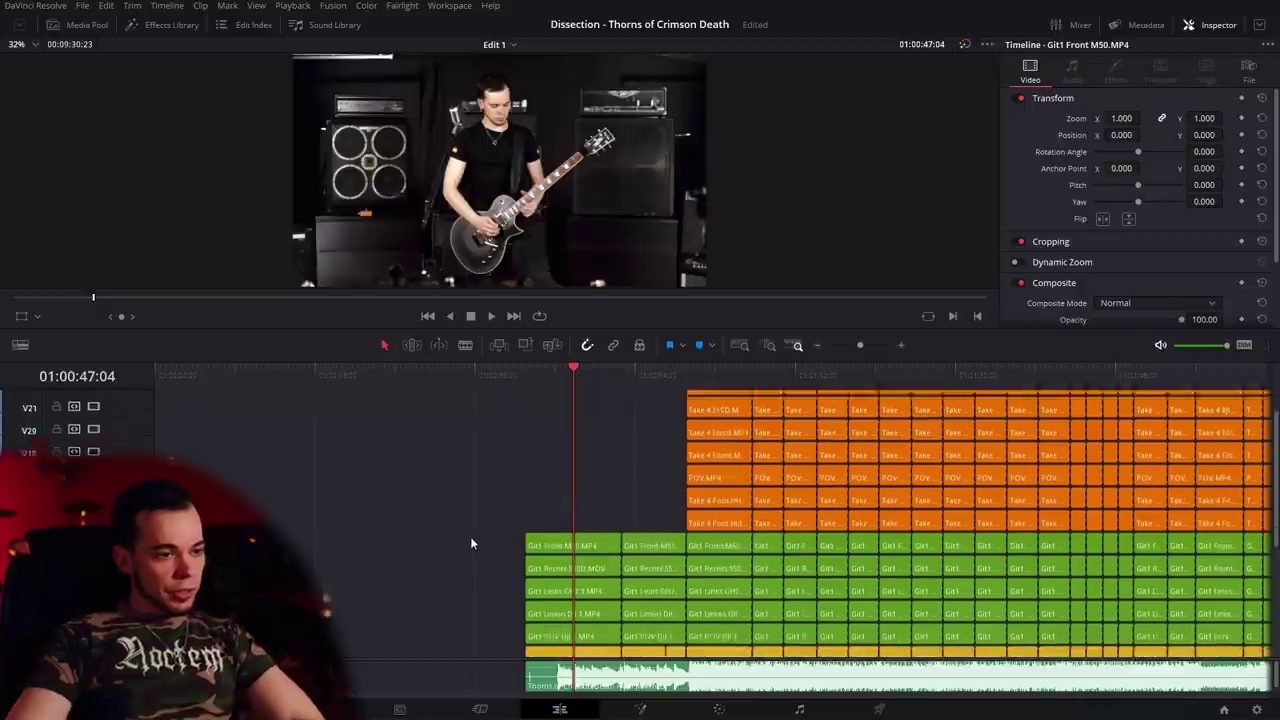
# Delete the bass clips in the first two segments and the four Git2 clips below Git2 clean Front.MP4 in the first segment.
pyautogui.moveTo(506, 558); pyautogui.dragTo(656, 656)
pyautogui.press('Delete')
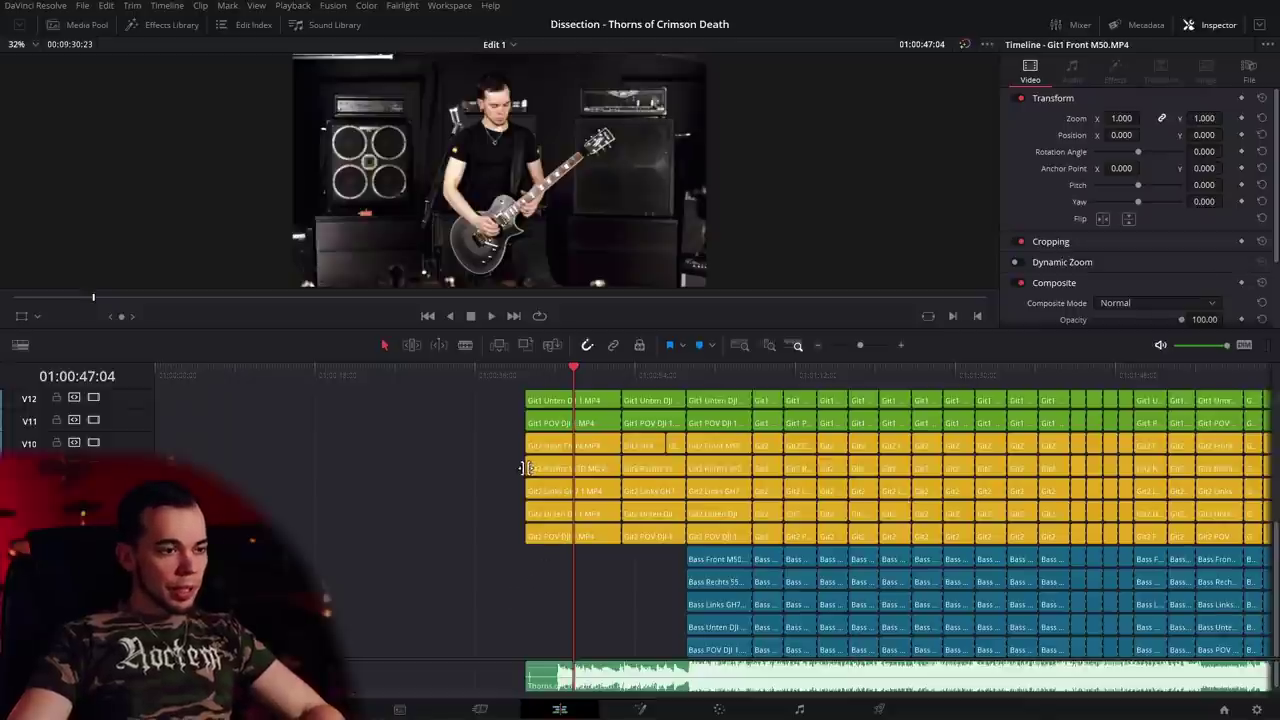
pyautogui.scroll(4, 516, 467)
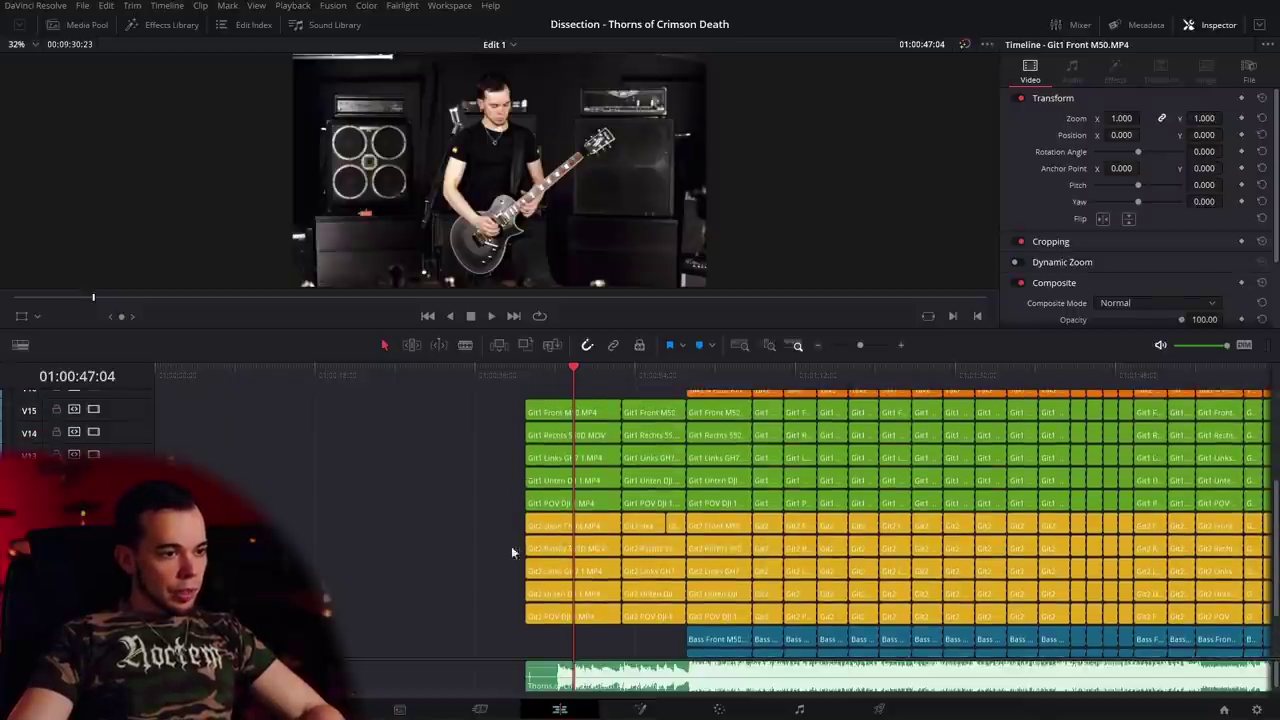
pyautogui.press('Delete')
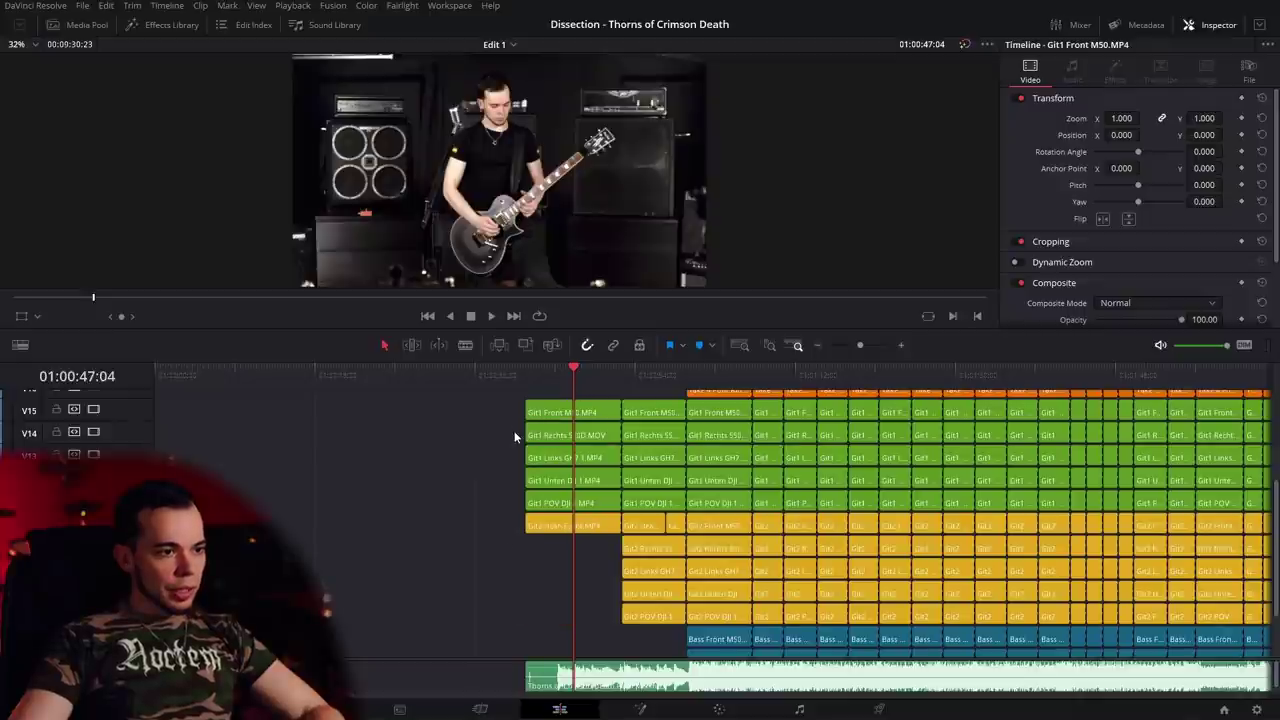
# Try keeping only Git1 Front M50.MP4 from the first segment's Git1 clips, and toggle it off and on to compare both guitar shots.
pyautogui.moveTo(514, 436); pyautogui.dragTo(622, 490)
pyautogui.press('Delete')
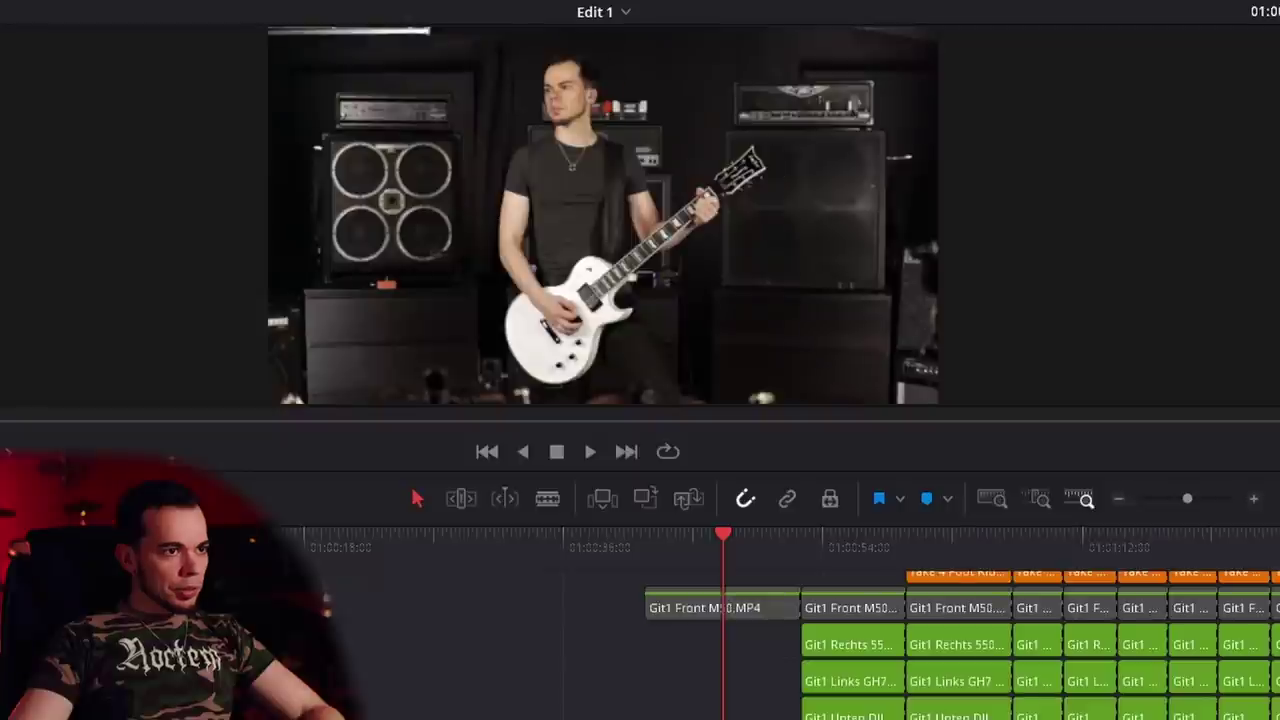
pyautogui.press('d')
pyautogui.press('d')
pyautogui.press('d')
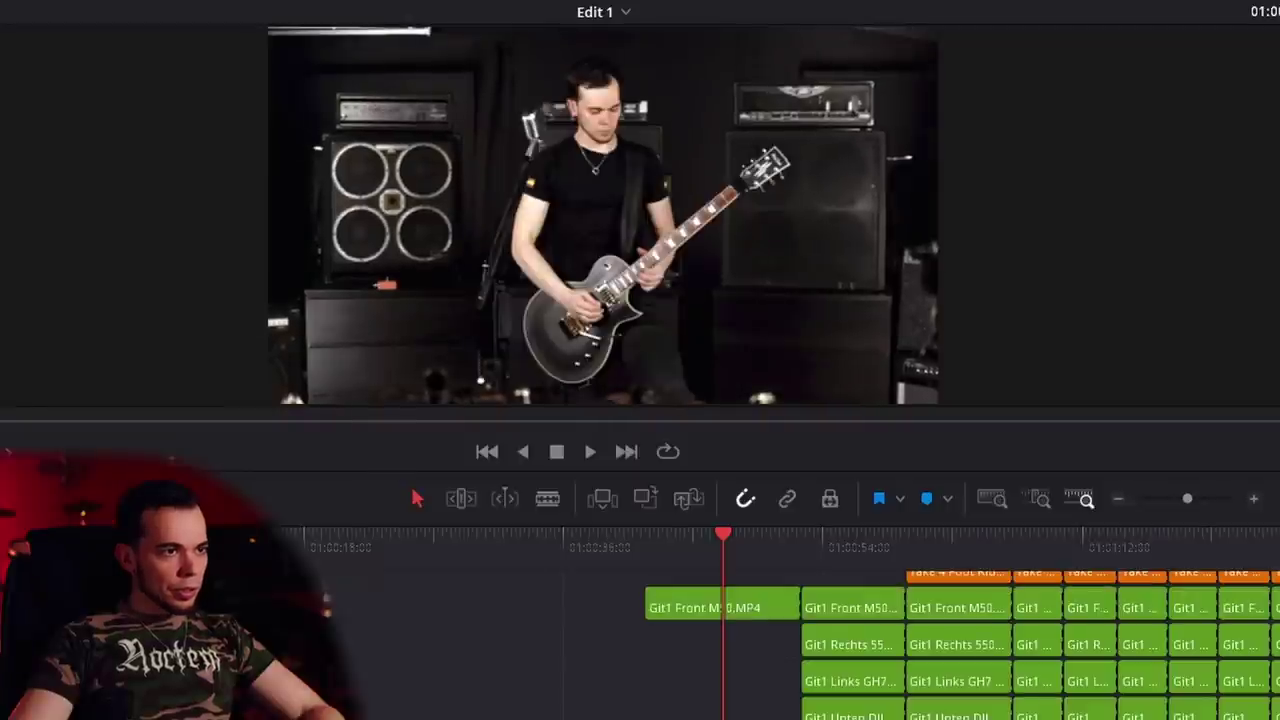
pyautogui.press('d')
pyautogui.press('d')
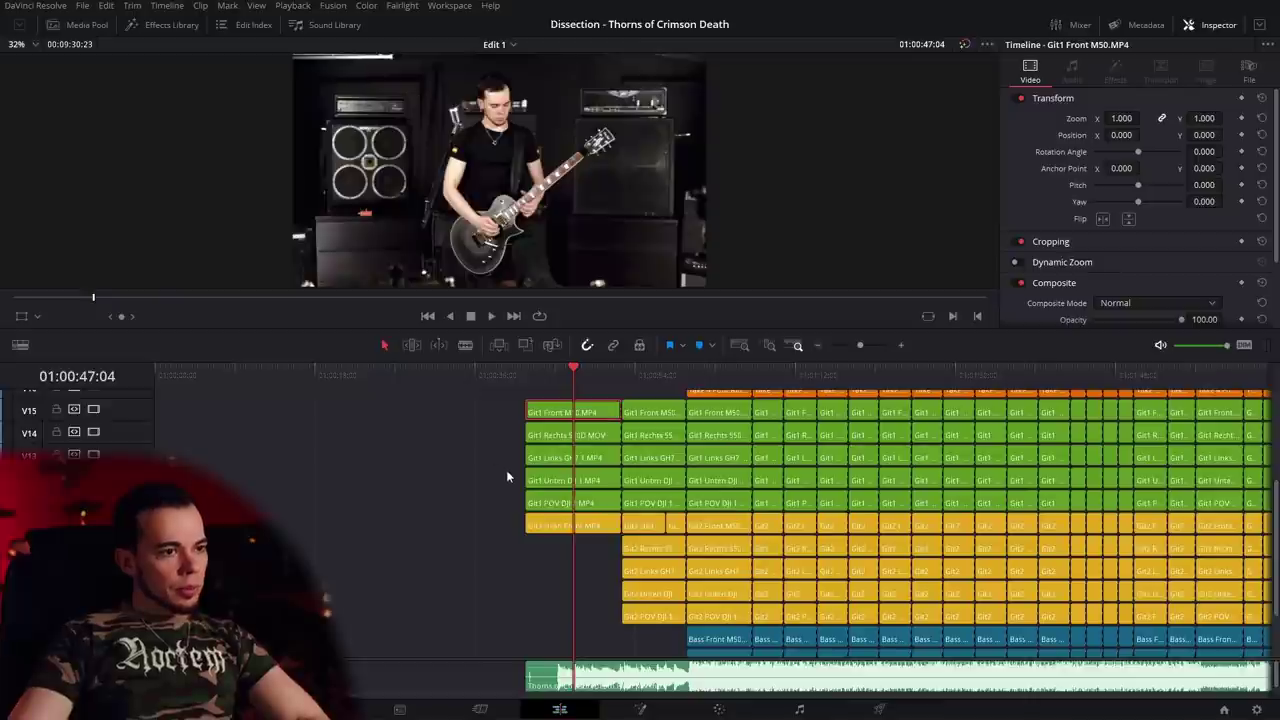
# Delete the Git1 Front, Rechts, Links and POV clips in the first segment, keeping only Git1 Unten DJI 1.MP4.
pyautogui.press('Delete')
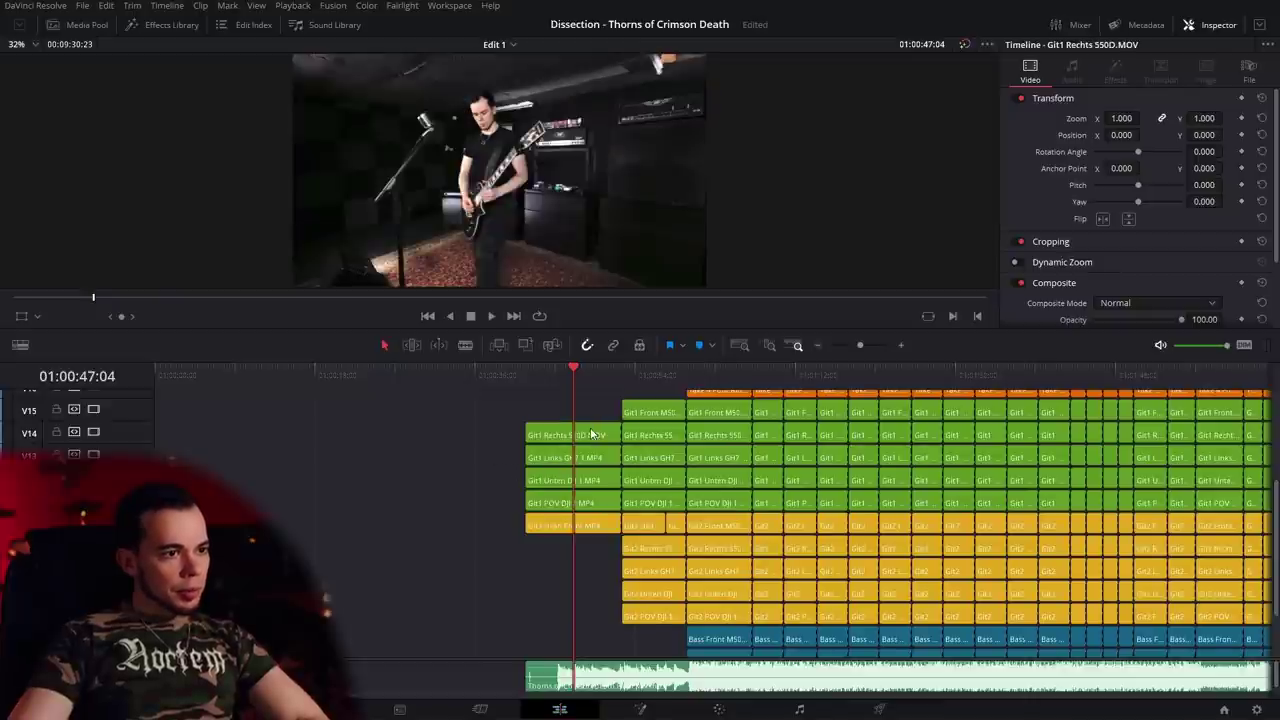
pyautogui.press('Delete')
pyautogui.click(593, 458)
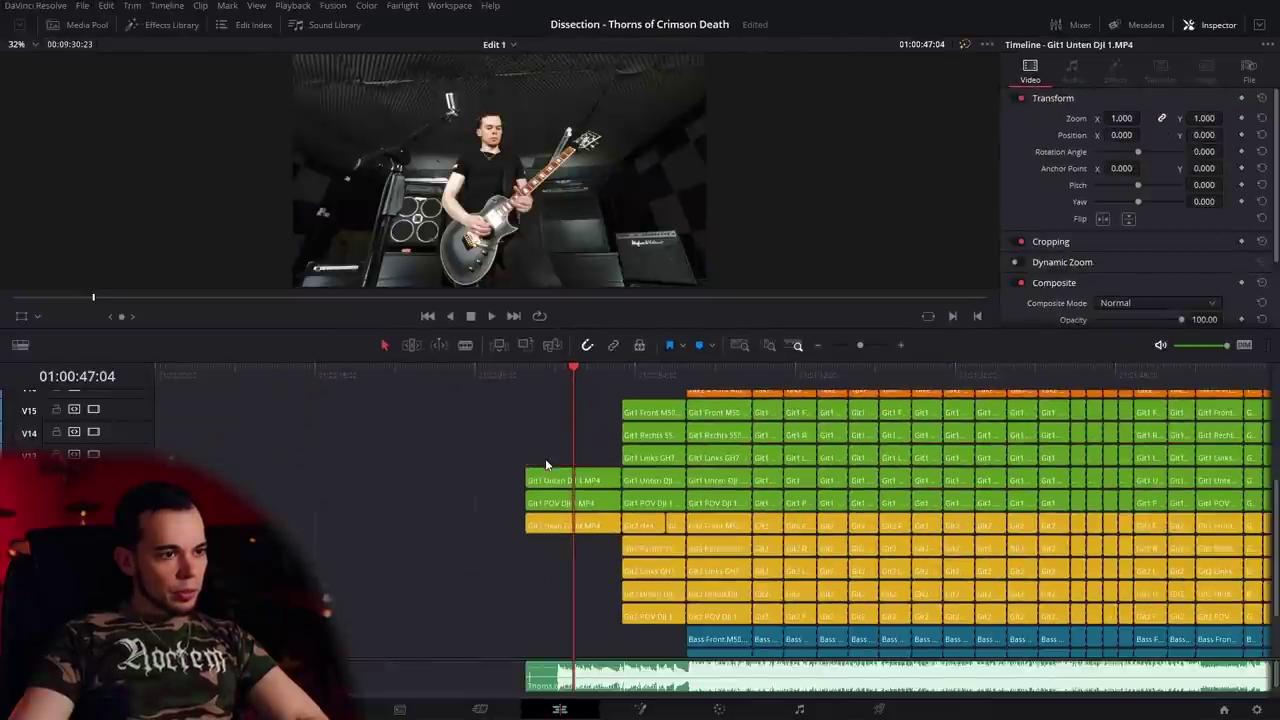
pyautogui.click(554, 501)
pyautogui.press('Delete')
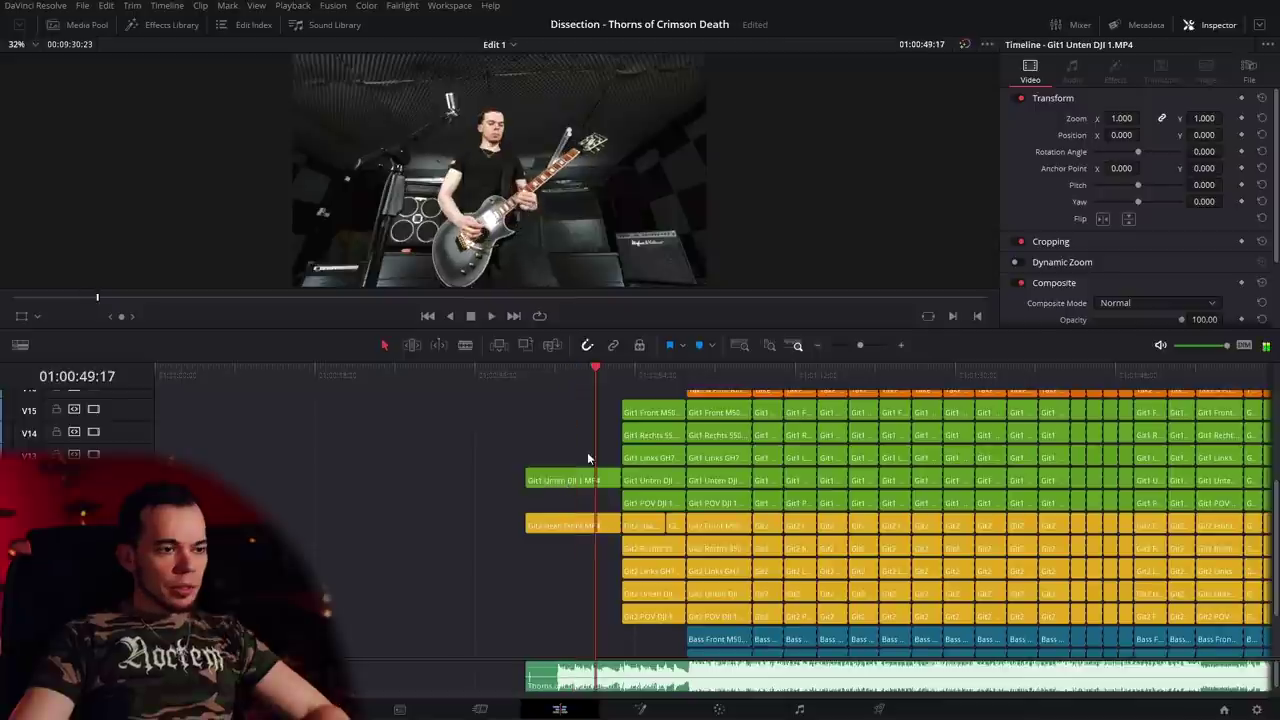
# Build a split screen: Git1 Unten DJI 1.MP4 with right crop 484, zoom 1.250, position -502/134, and Git2 clean Front.MP4 at position X 455.
pyautogui.moveTo(576, 376); pyautogui.dragTo(557, 377)
pyautogui.click(570, 478)
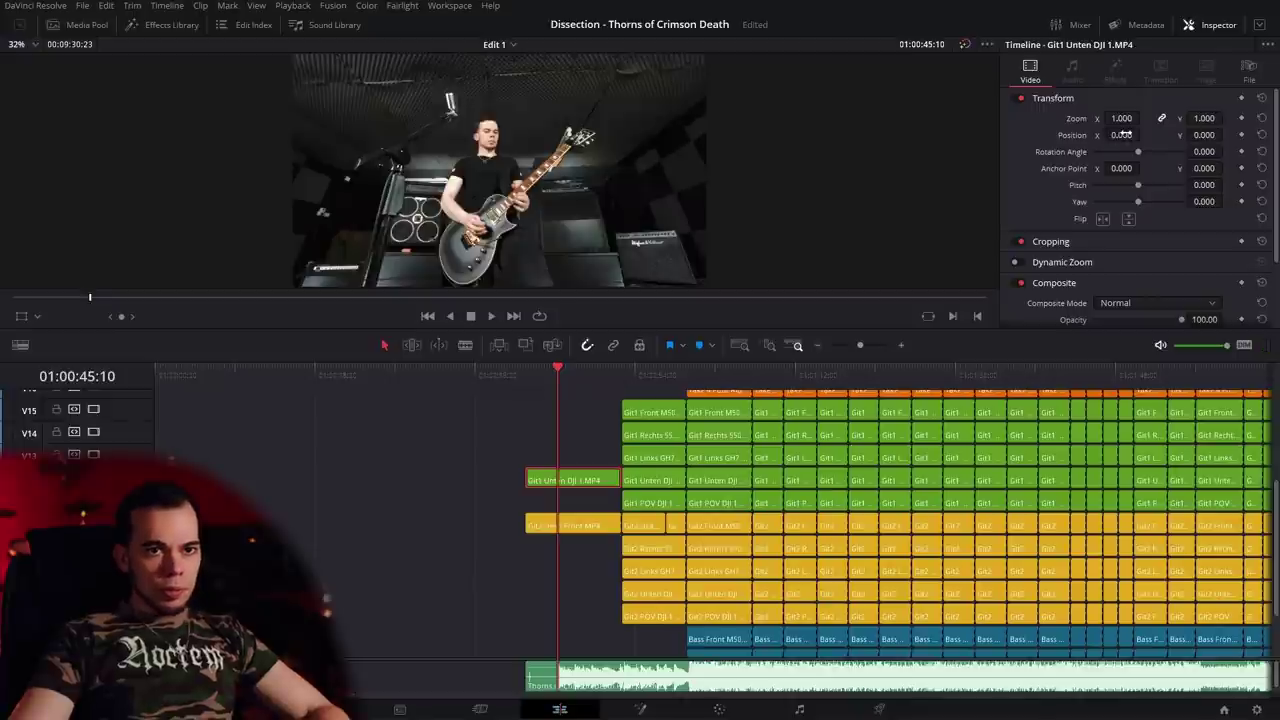
pyautogui.click(1075, 245)
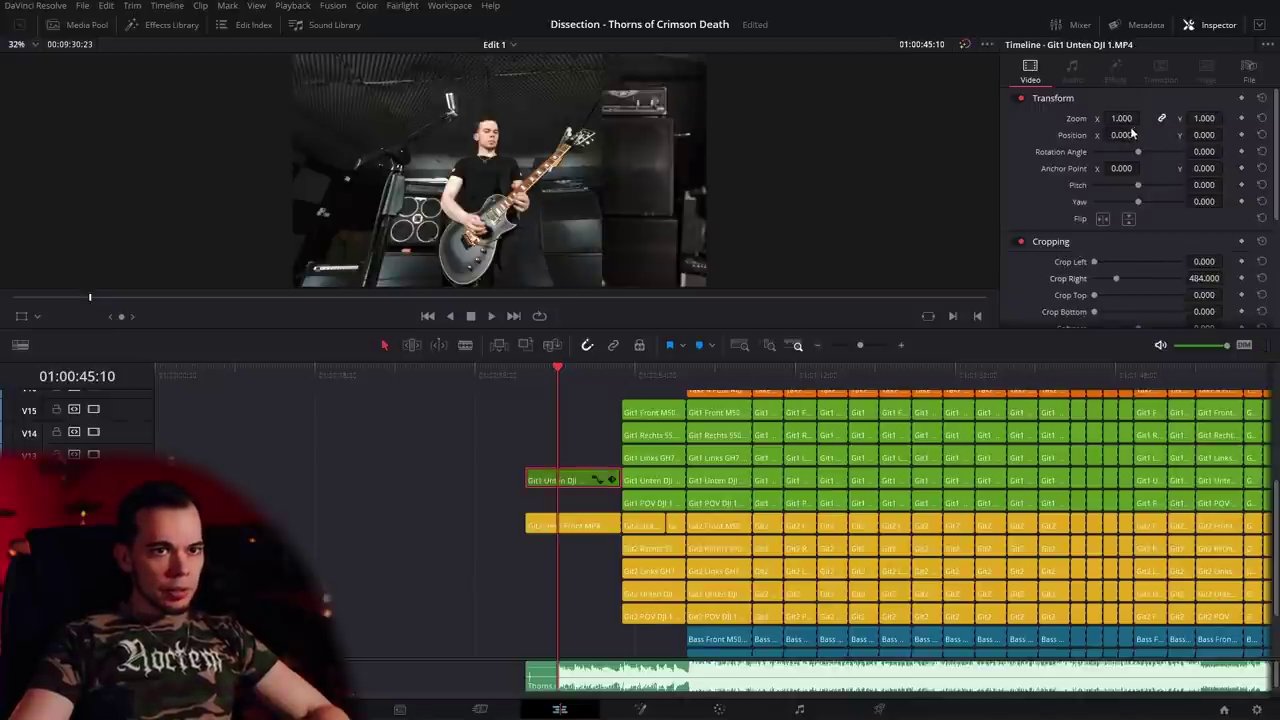
pyautogui.moveTo(1124, 118); pyautogui.dragTo(1236, 134)
pyautogui.moveTo(1122, 134); pyautogui.dragTo(1090, 165)
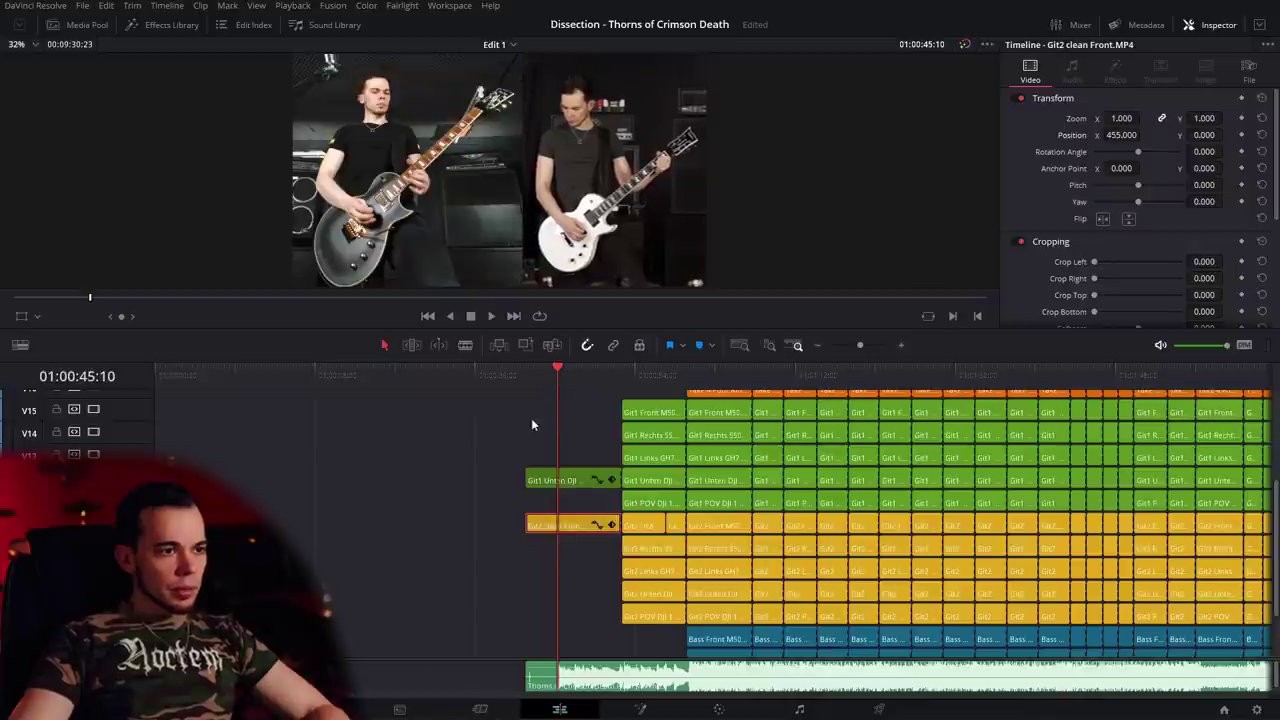
# Refine Git1 Unten DJI 1.MP4 in the split screen to zoom 1.180, position -559/85 and right crop 401.
pyautogui.moveTo(530, 374); pyautogui.dragTo(548, 378)
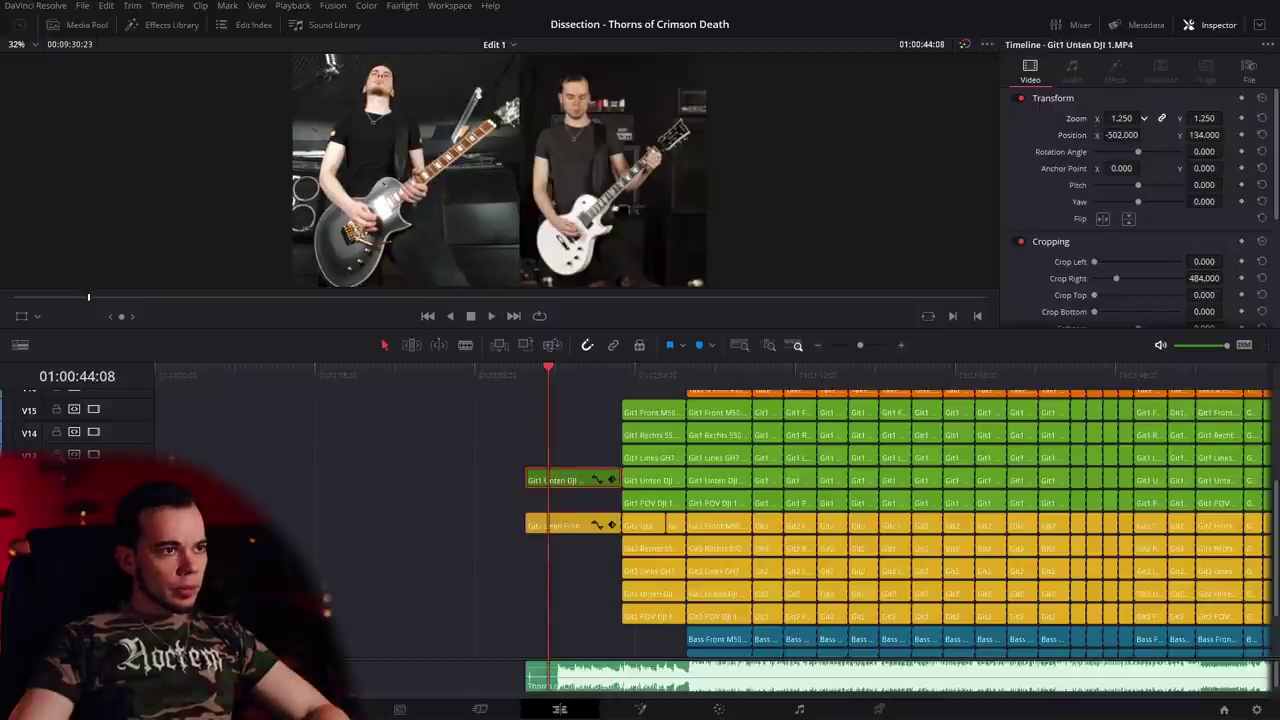
pyautogui.moveTo(1137, 118); pyautogui.dragTo(1081, 136)
pyautogui.moveTo(1204, 135)
pyautogui.mouseDown()
pyautogui.moveTo(1165, 135)
pyautogui.moveTo(1227, 134)
pyautogui.mouseUp()
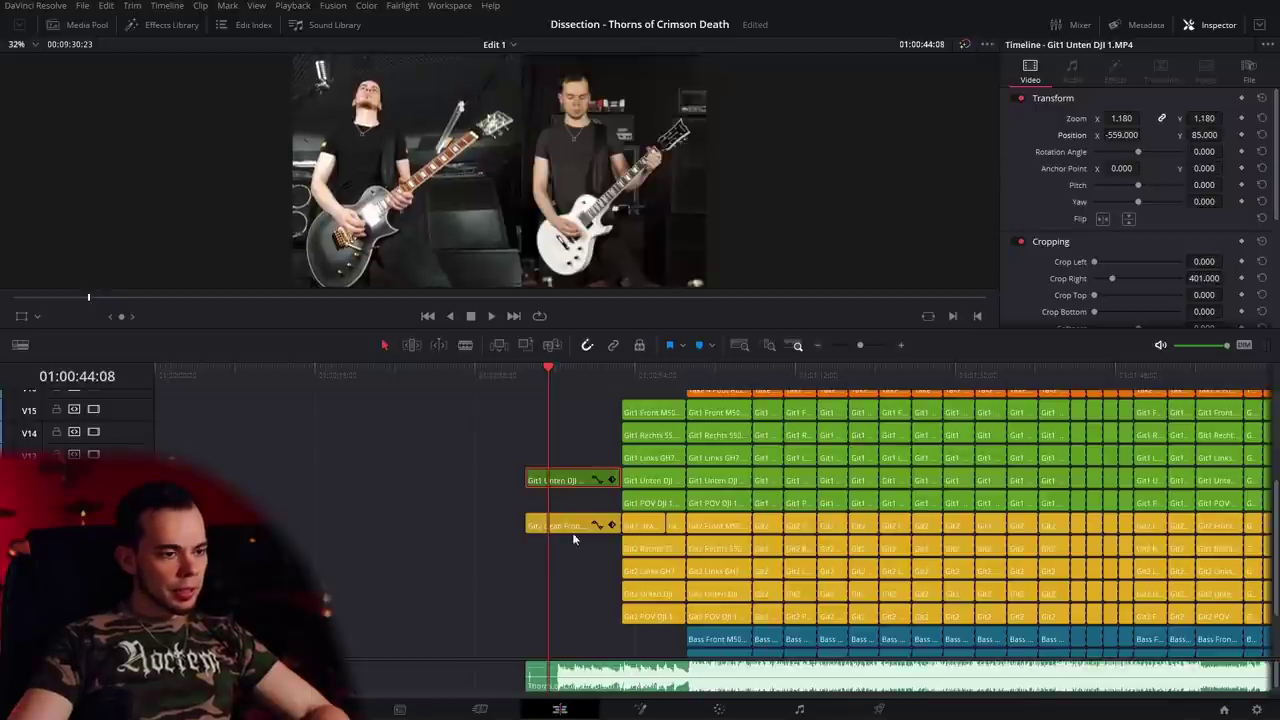
# Trim the start of both split-screen guitar clips to the same frame and play the section back.
pyautogui.press('space')
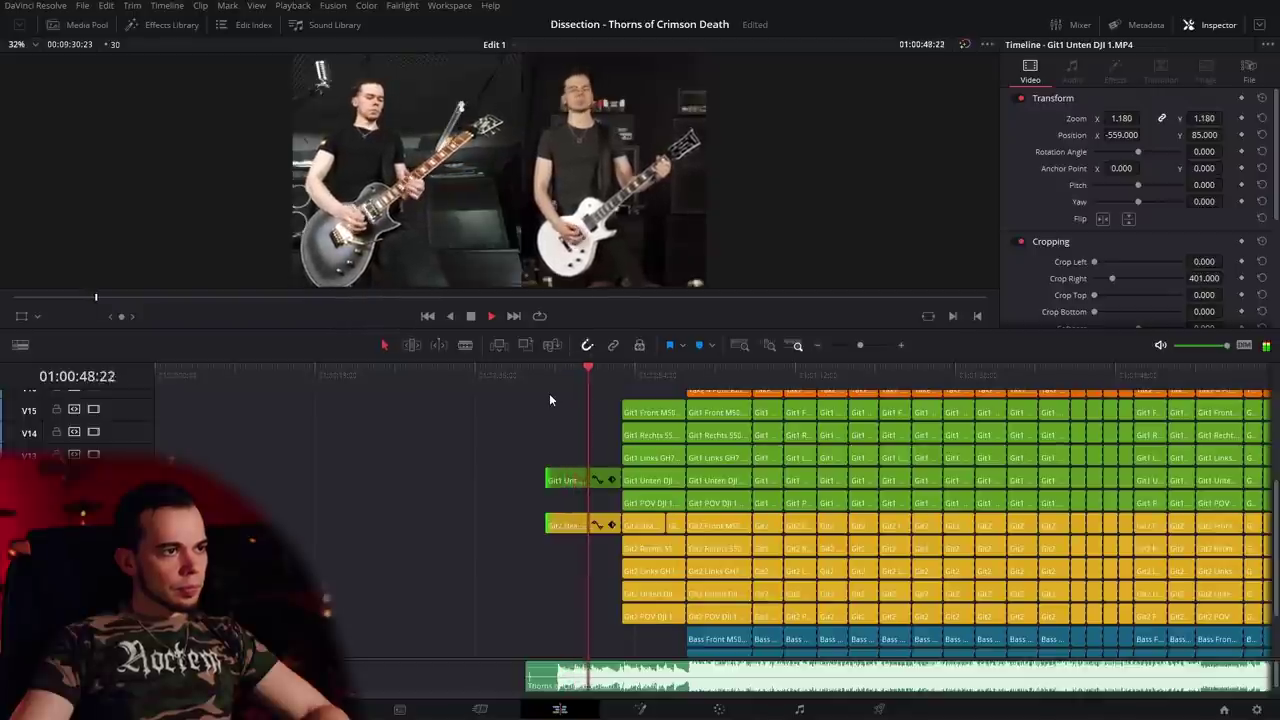
pyautogui.press('space')
pyautogui.hotkey('ctrl', 's')
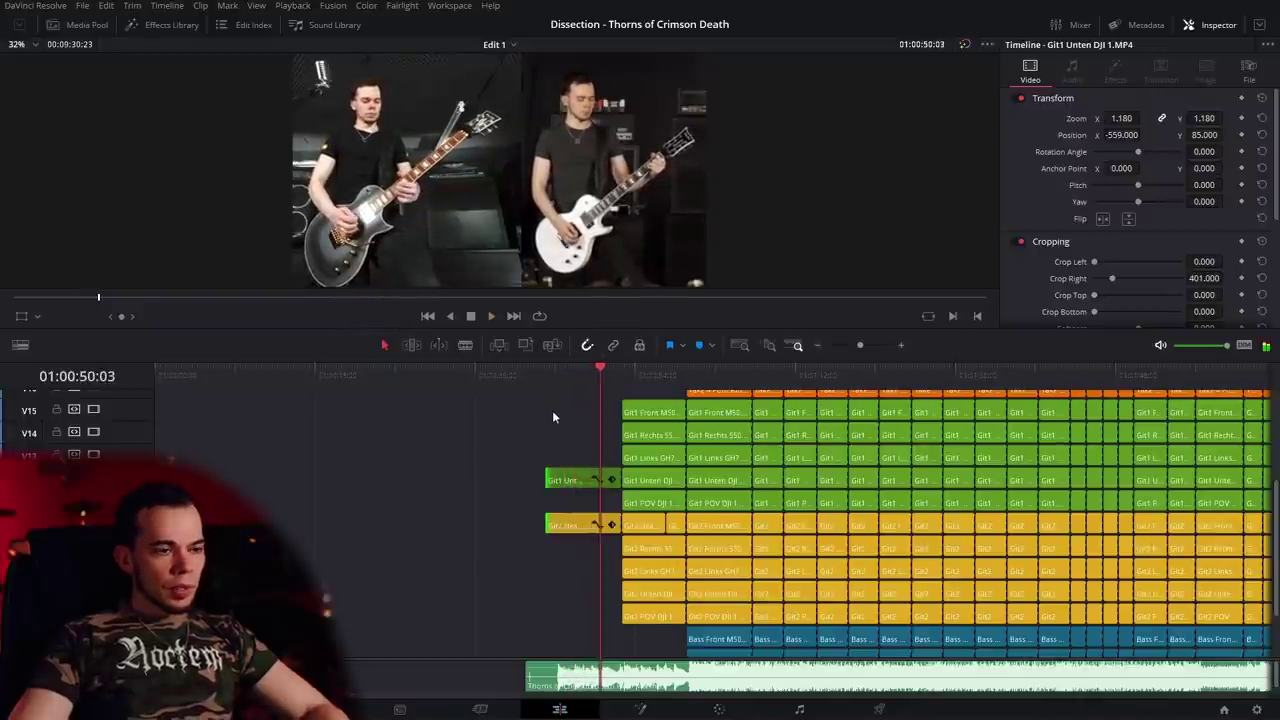
# Delete the surplus guitar clips in the second segment, keeping Git1 Front M50.MP4 and Git2 clean Links.MP4.
pyautogui.moveTo(586, 463); pyautogui.dragTo(540, 457)
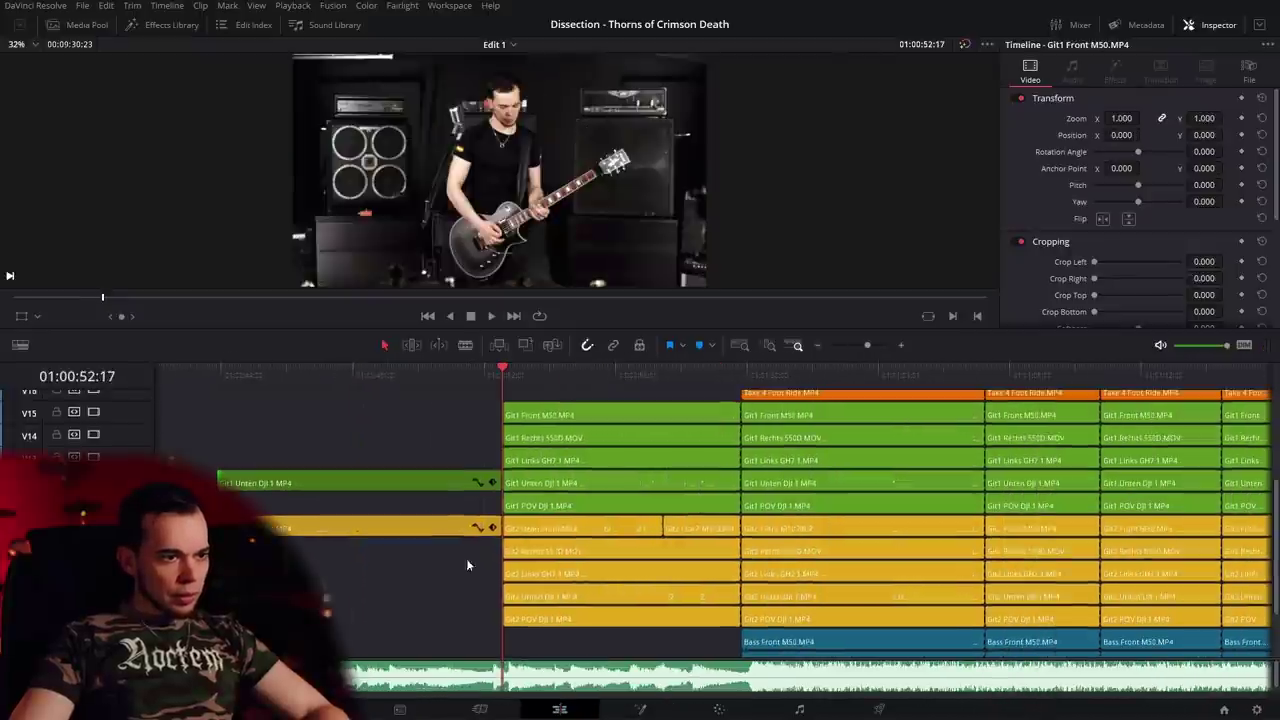
pyautogui.moveTo(467, 430); pyautogui.dragTo(677, 508)
pyautogui.press('BackSpace')
pyautogui.press('BackSpace')
# Reposition and scale Git1 Front M50.MP4 and Git2 clean Links.MP4 into a split screen in the second segment, and play it back.
pyautogui.moveTo(566, 414); pyautogui.dragTo(539, 424)
pyautogui.moveTo(1120, 134); pyautogui.dragTo(1090, 134)
pyautogui.click(590, 505)
pyautogui.moveTo(1120, 134); pyautogui.dragTo(1168, 134)
pyautogui.moveTo(1121, 118); pyautogui.dragTo(1148, 118)
pyautogui.press('space')
pyautogui.moveTo(641, 436); pyautogui.dragTo(506, 437)
# Review the drum clip Take 4 M50.MP4 from the start of the third segment and delete it from that segment.
pyautogui.click(574, 374)
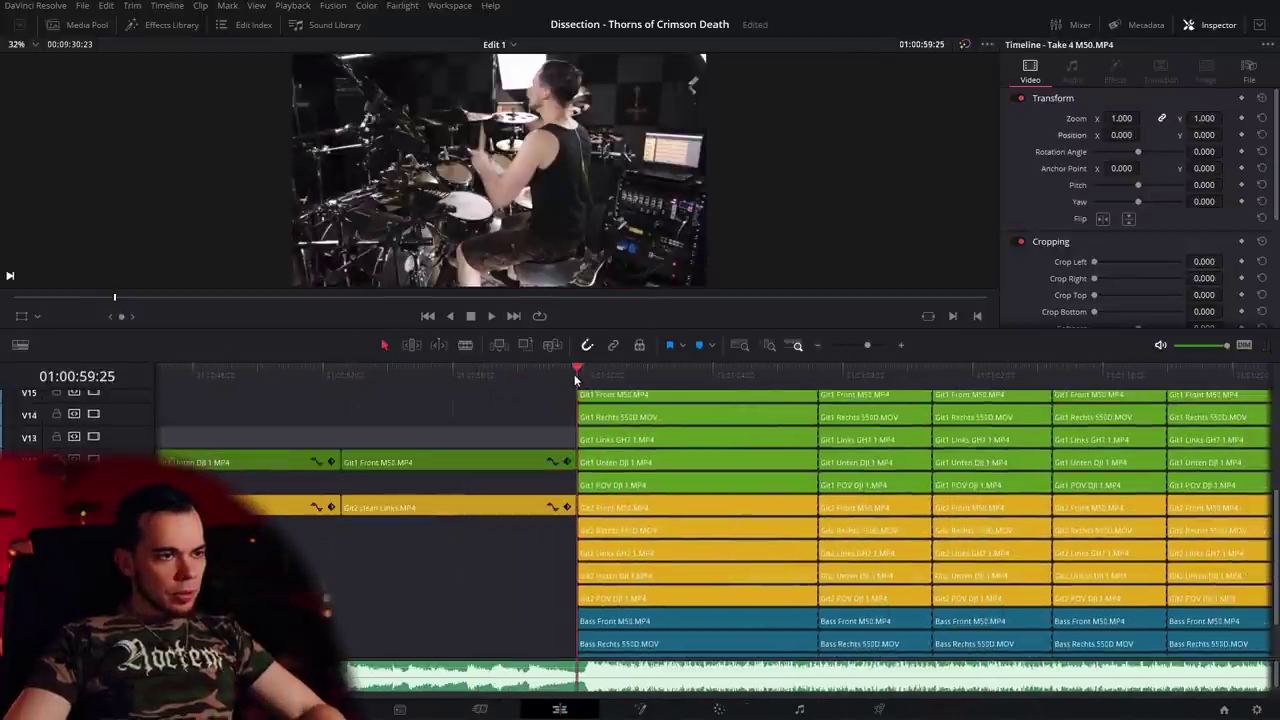
pyautogui.hscroll(1, 536, 436)
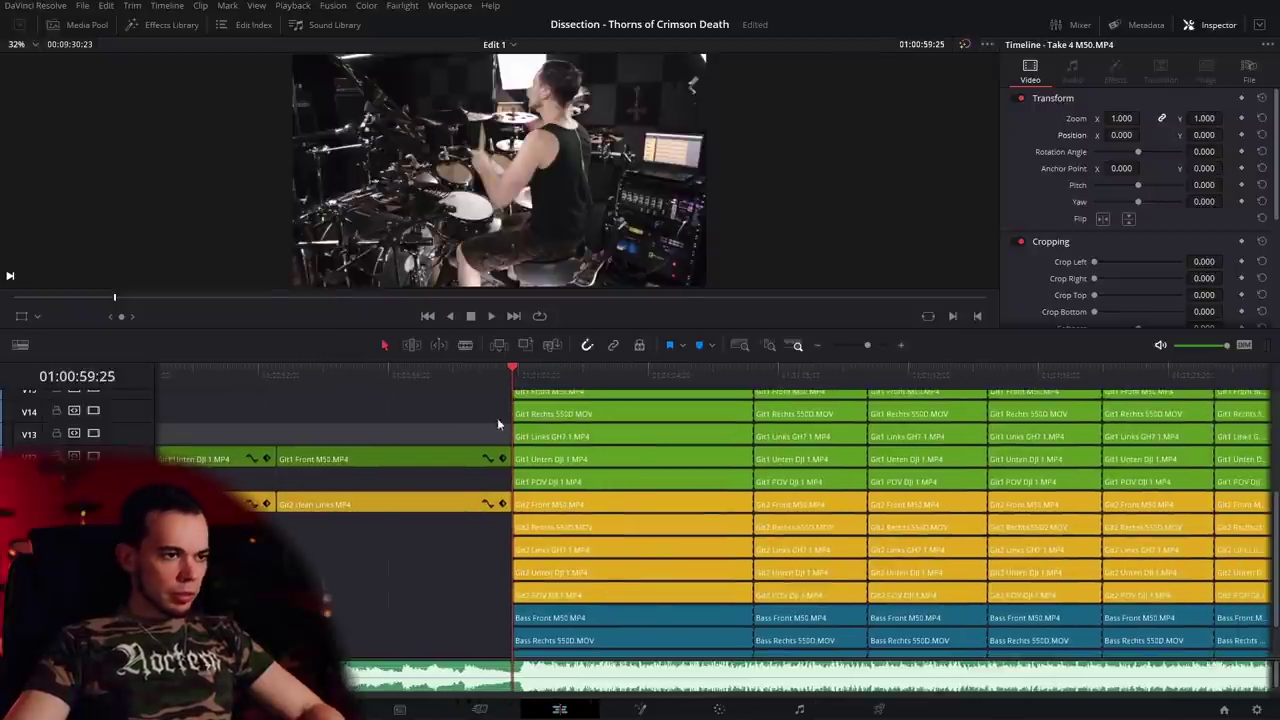
pyautogui.scroll(2, 462, 466)
pyautogui.scroll(1, 466, 443)
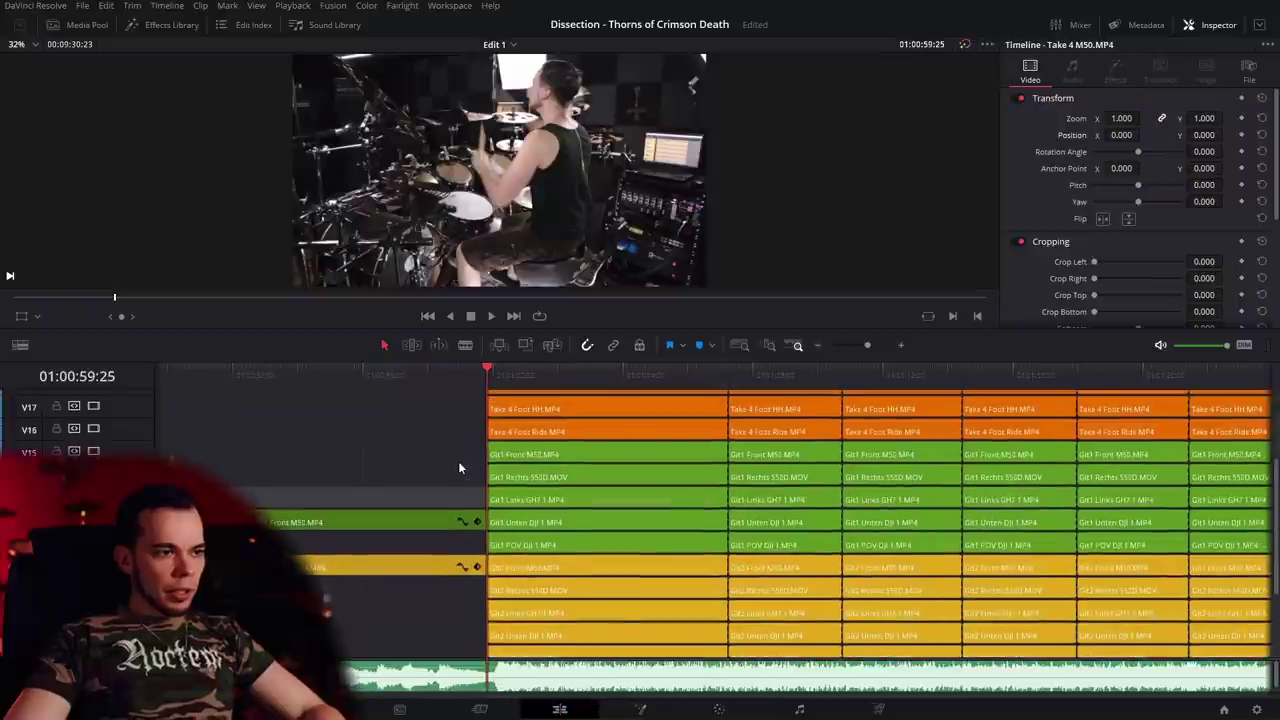
pyautogui.scroll(3, 455, 480)
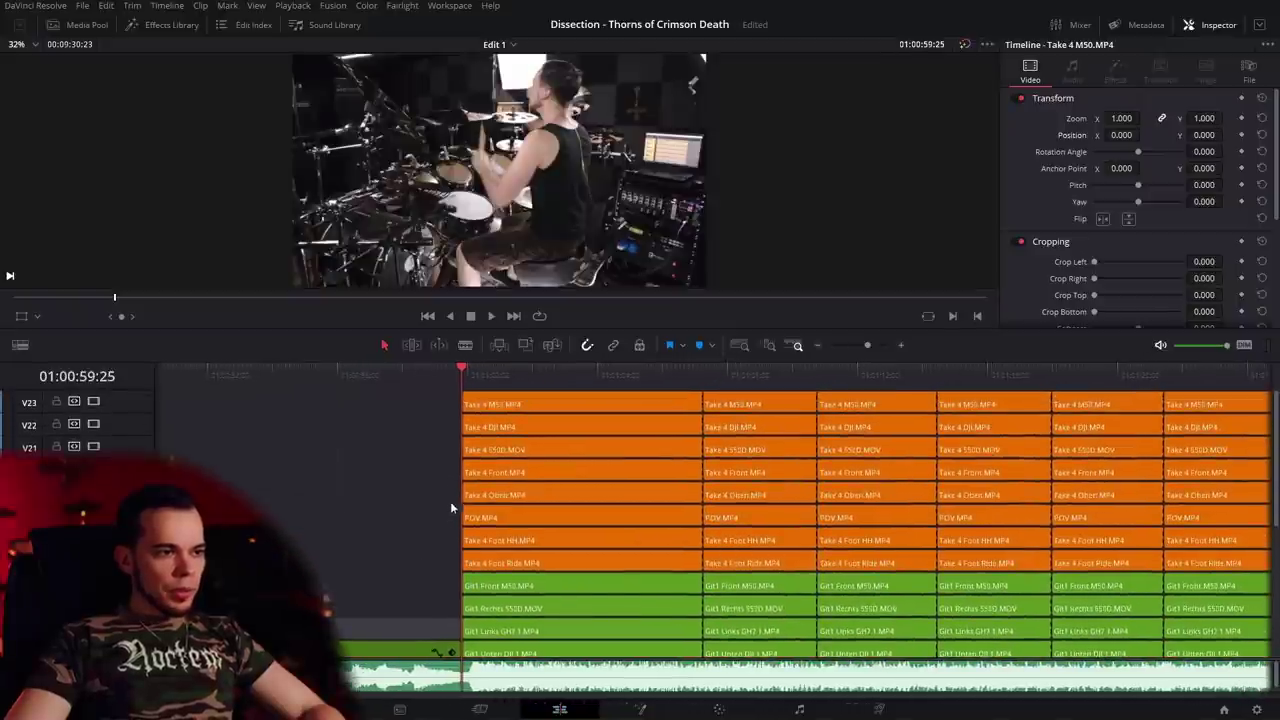
pyautogui.hscroll(1, 446, 495)
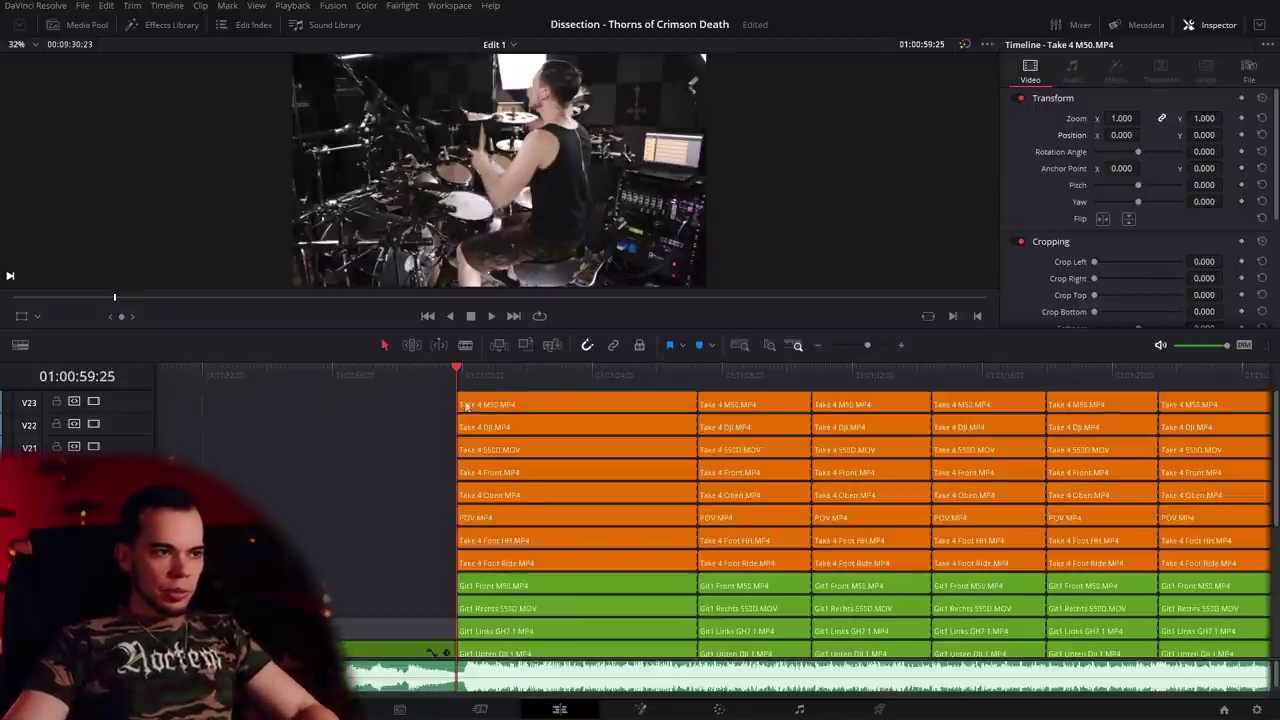
pyautogui.press('space')
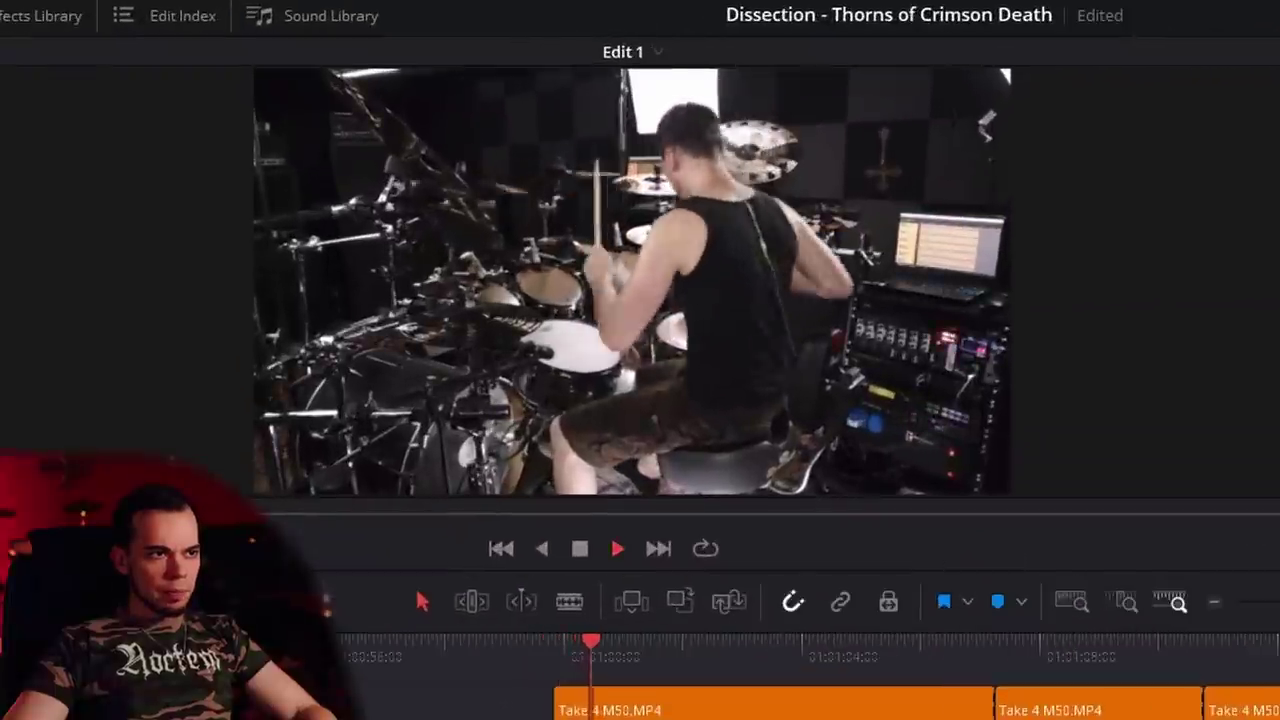
pyautogui.press('space')
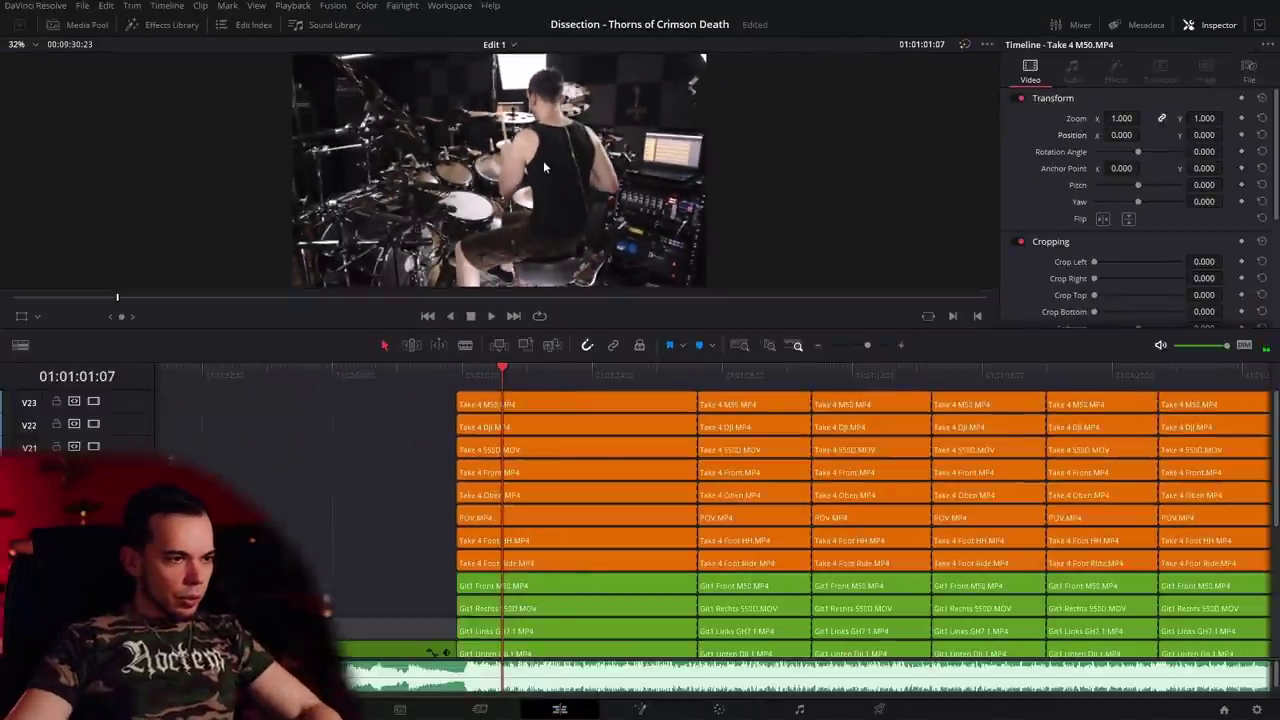
pyautogui.click(525, 404)
pyautogui.press('Delete')
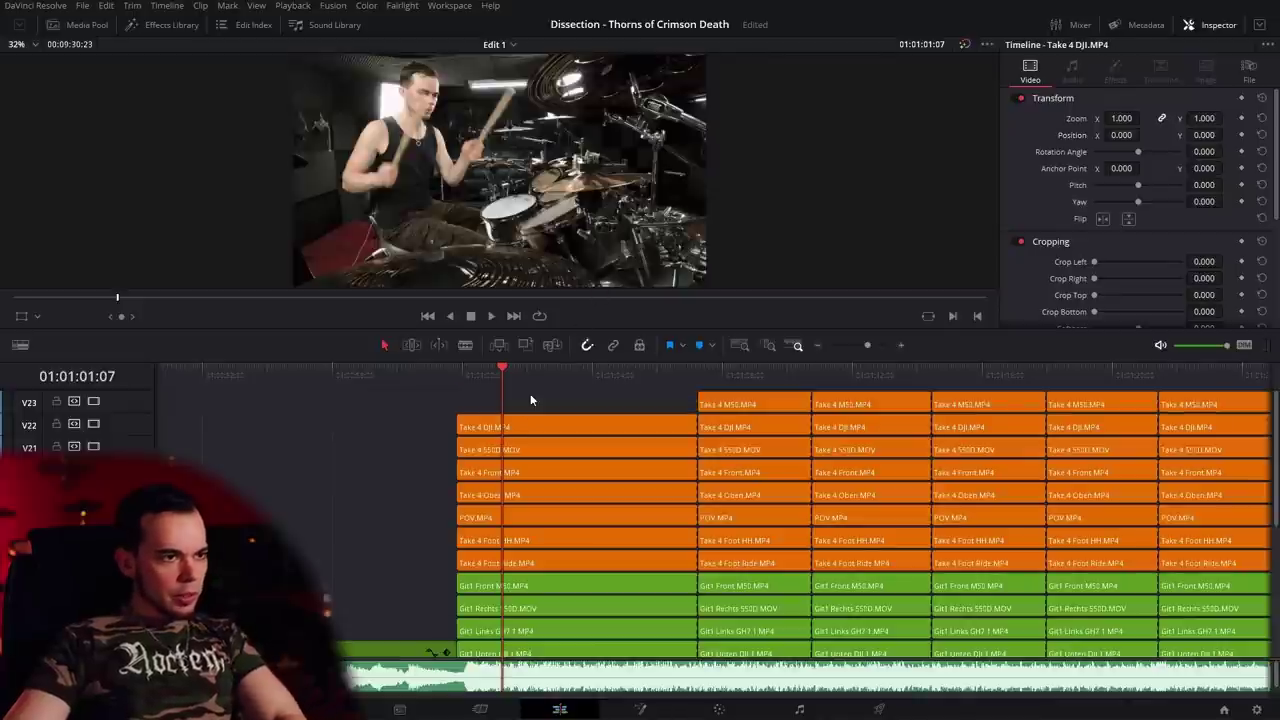
# Review Take 4 DJI.MP4 from the start of the third segment and delete it from that segment.
pyautogui.click(462, 374)
pyautogui.press('space')
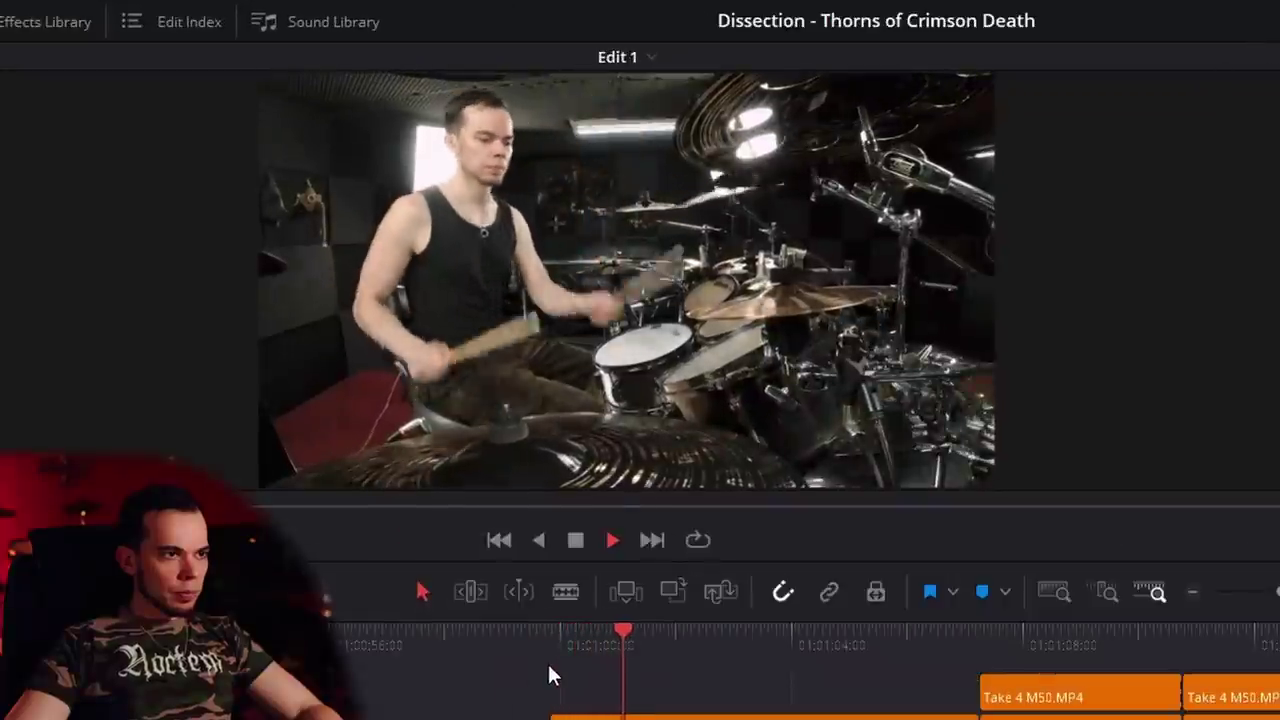
pyautogui.press('space')
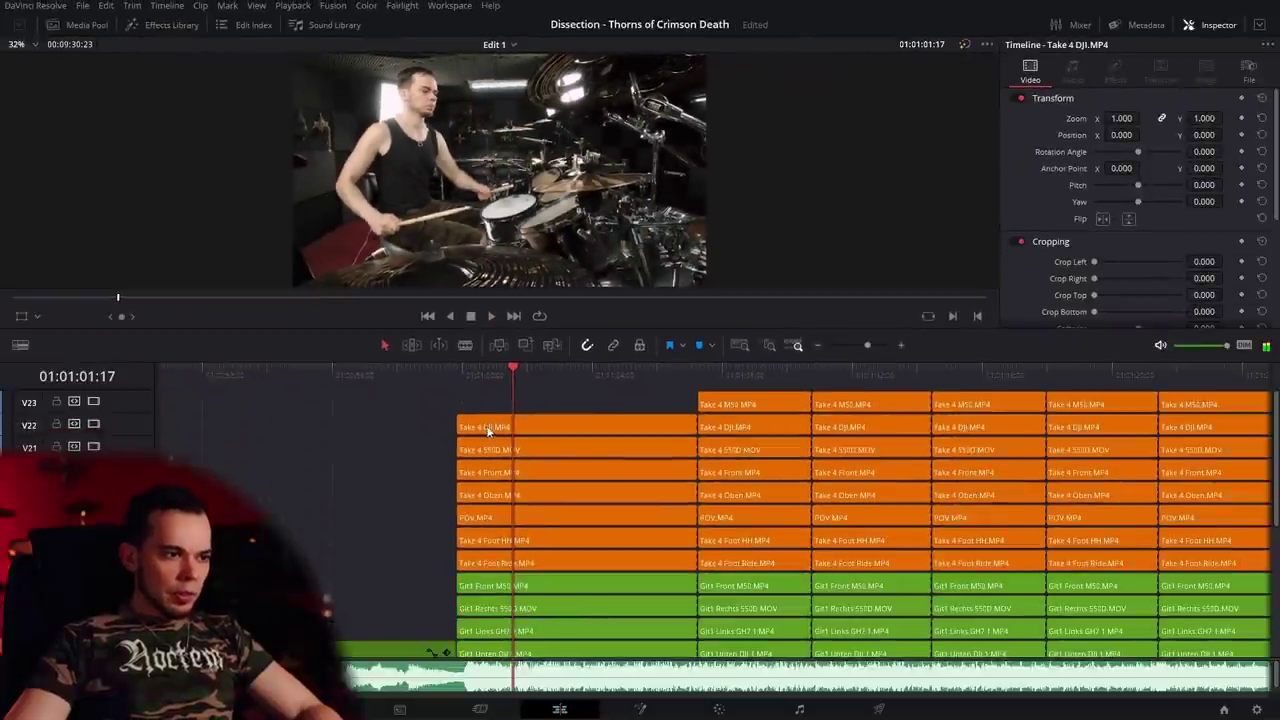
pyautogui.click(489, 428)
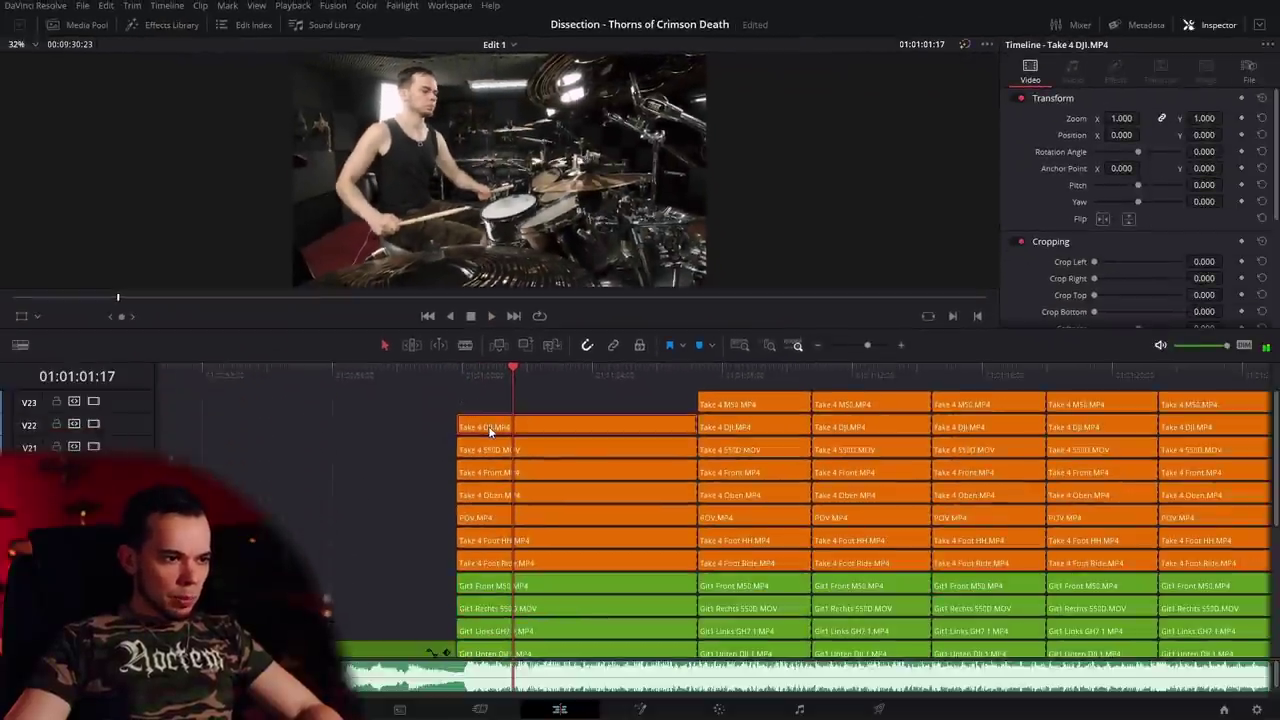
pyautogui.press('Delete')
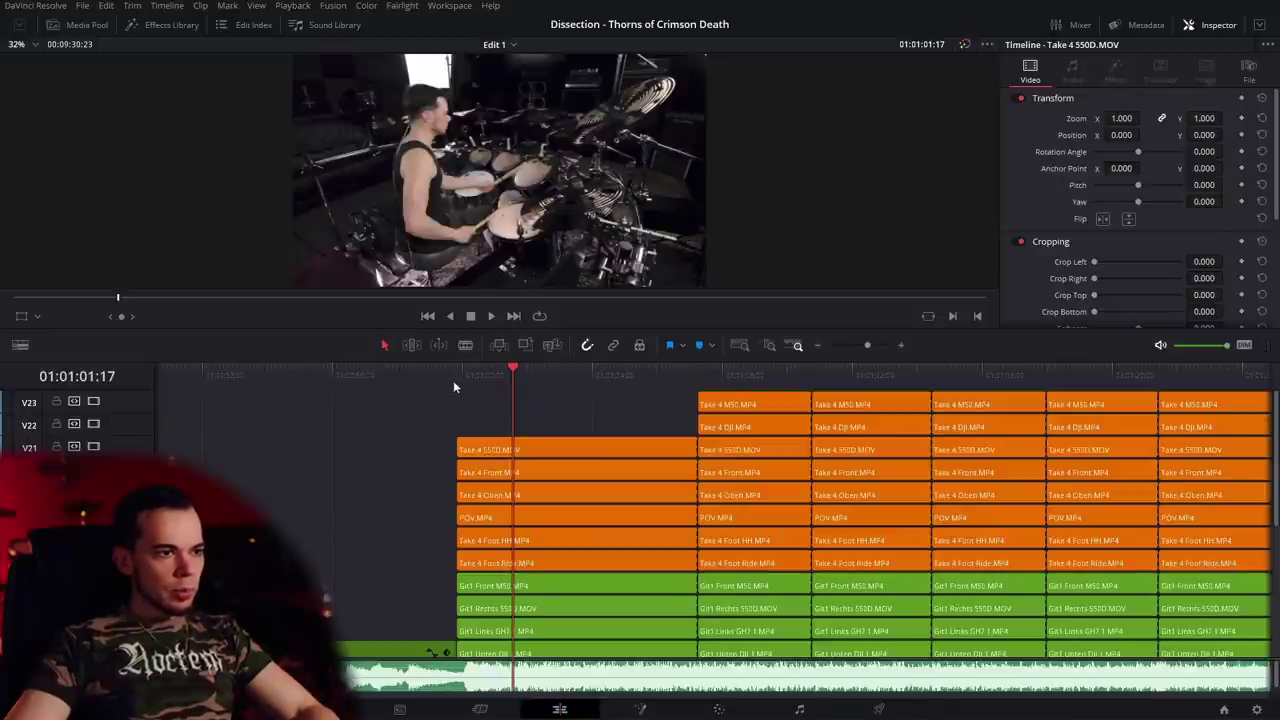
# Review Take 4 550D.MOV in the third segment, delete all remaining drum clips there, and return the playhead to the segment's start.
pyautogui.click(455, 380)
pyautogui.press('space')
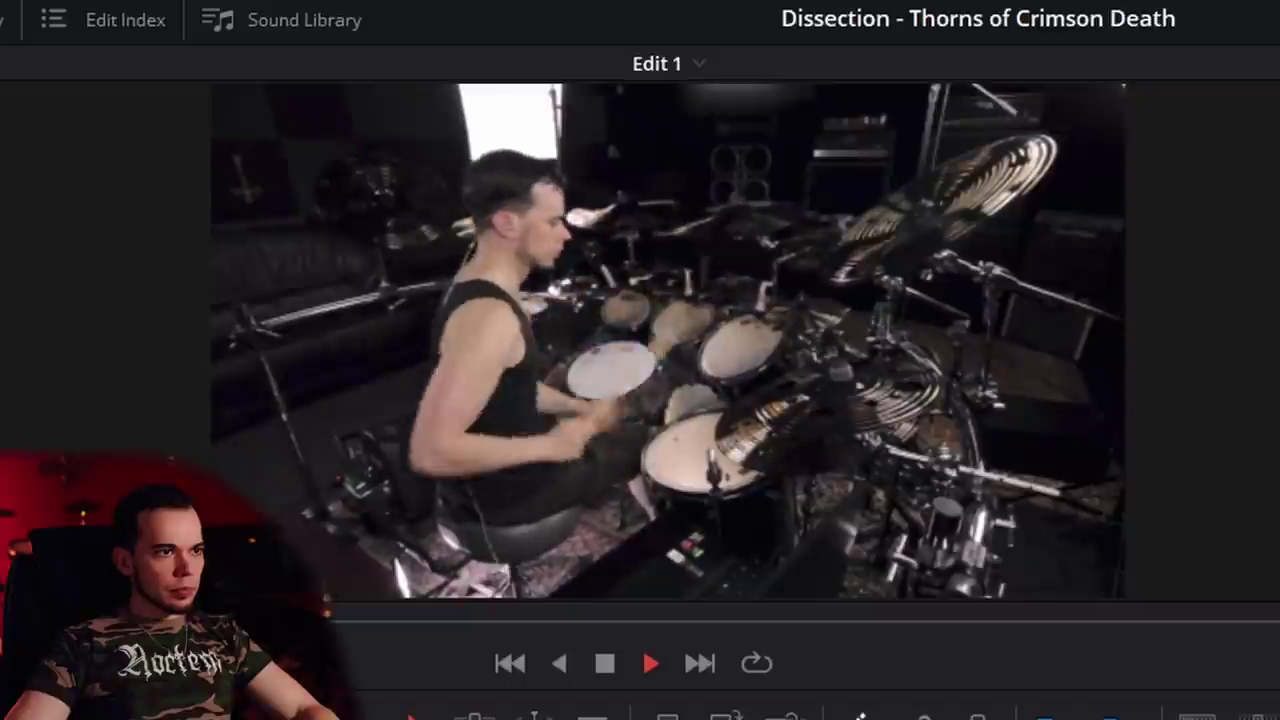
pyautogui.press('space')
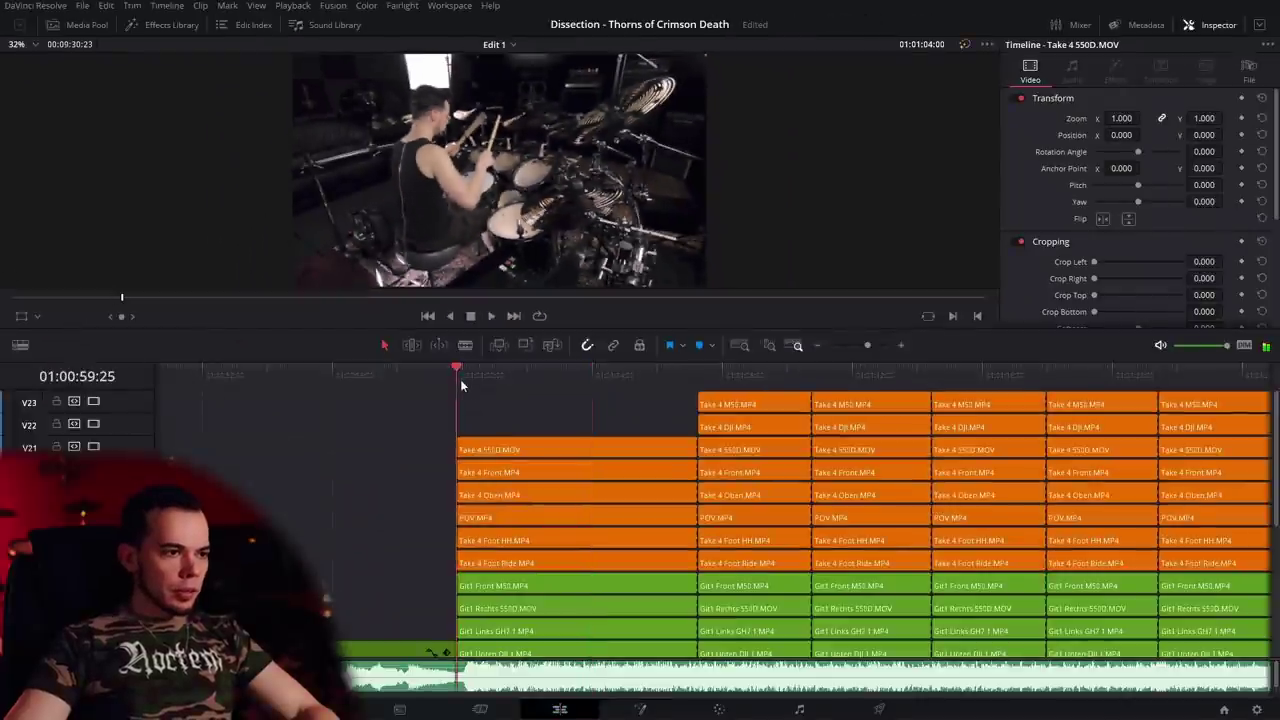
pyautogui.click(461, 385)
pyautogui.moveTo(431, 462); pyautogui.dragTo(538, 547)
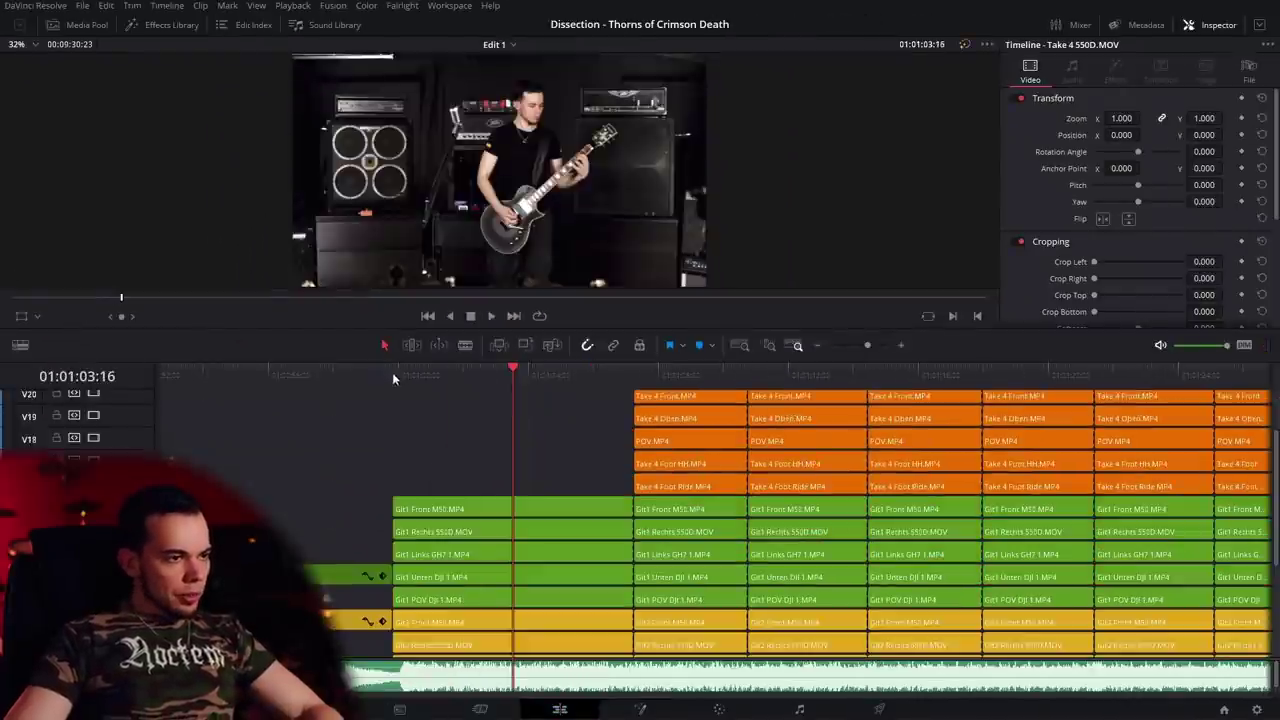
pyautogui.click(393, 376)
pyautogui.moveTo(438, 463); pyautogui.dragTo(443, 425)
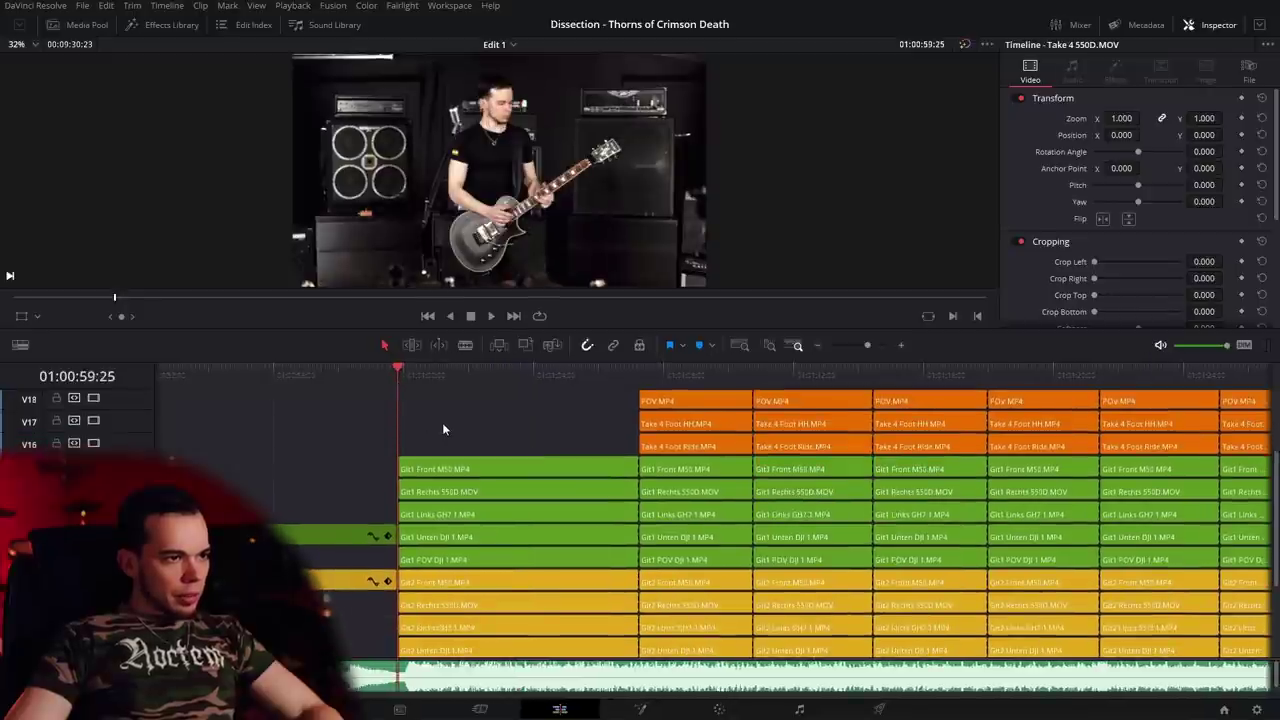
# Delete the Git1 Front M50, Links GH7 1, Unten DJI 1 and POV DJI 1 clips from the third segment, keeping Git1 Rechts 550D.MOV.
pyautogui.hotkey('shift', 'Left')
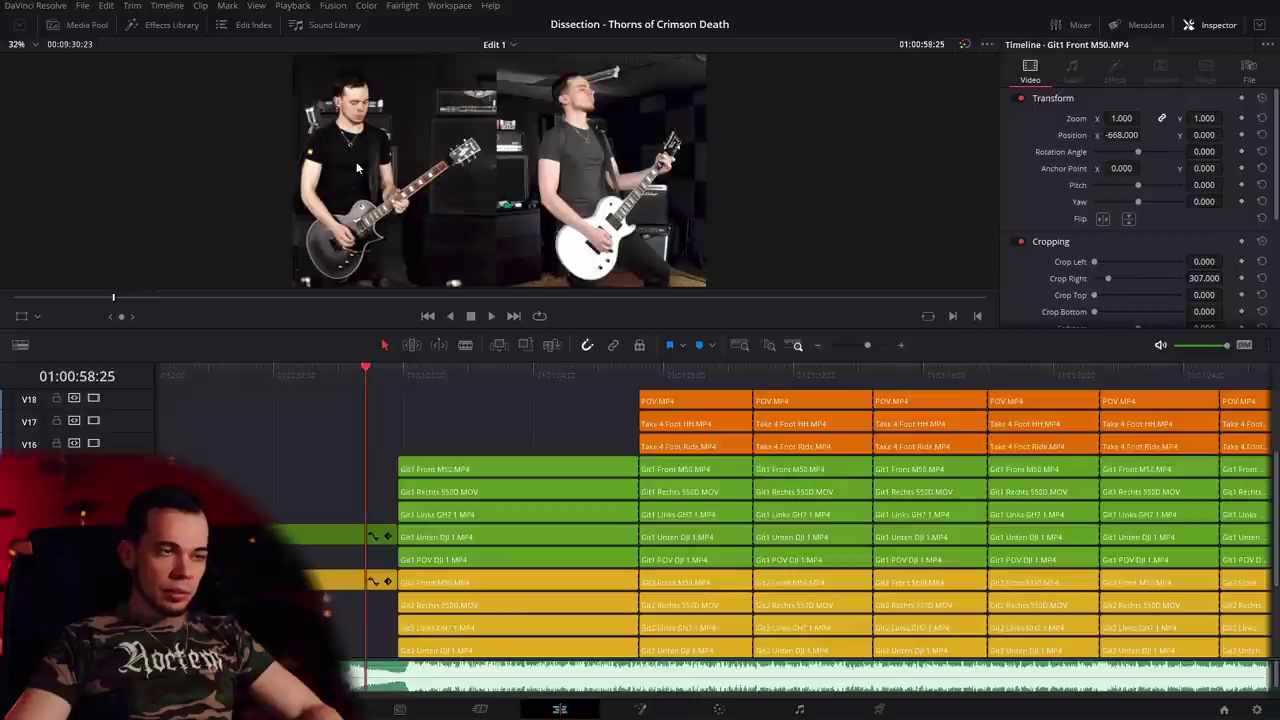
pyautogui.click(405, 380)
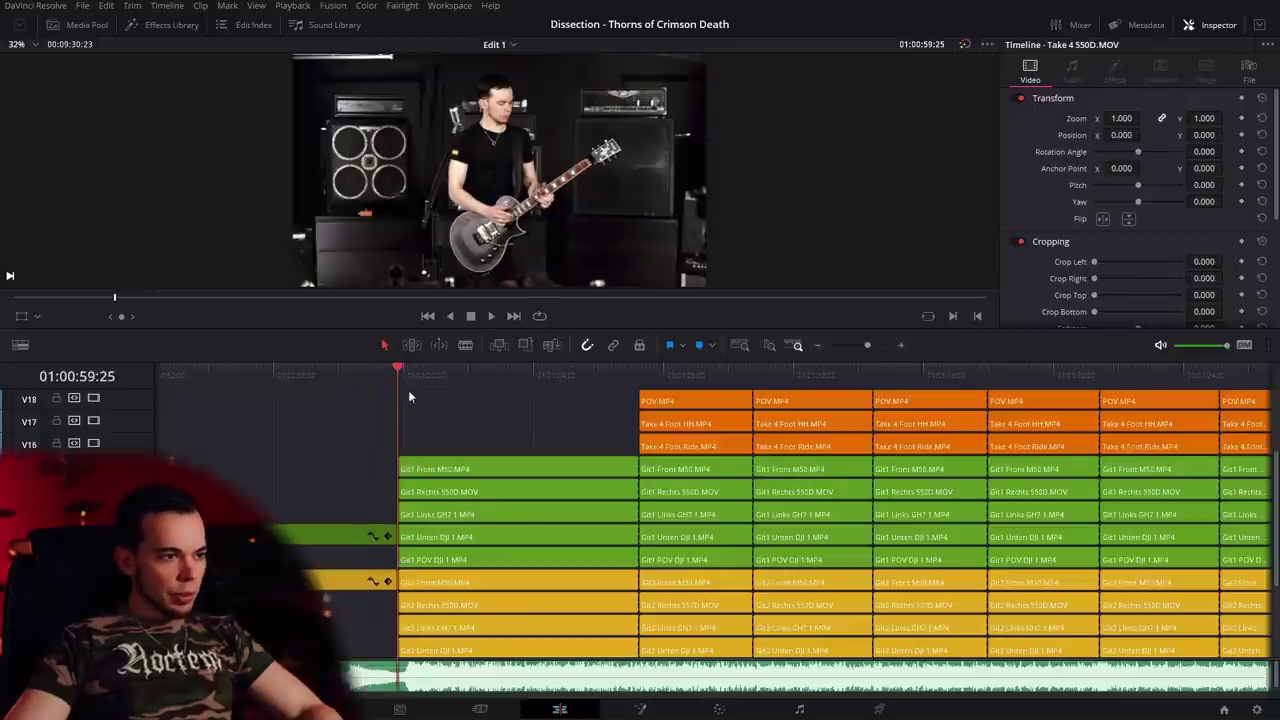
pyautogui.click(446, 466)
pyautogui.press('BackSpace')
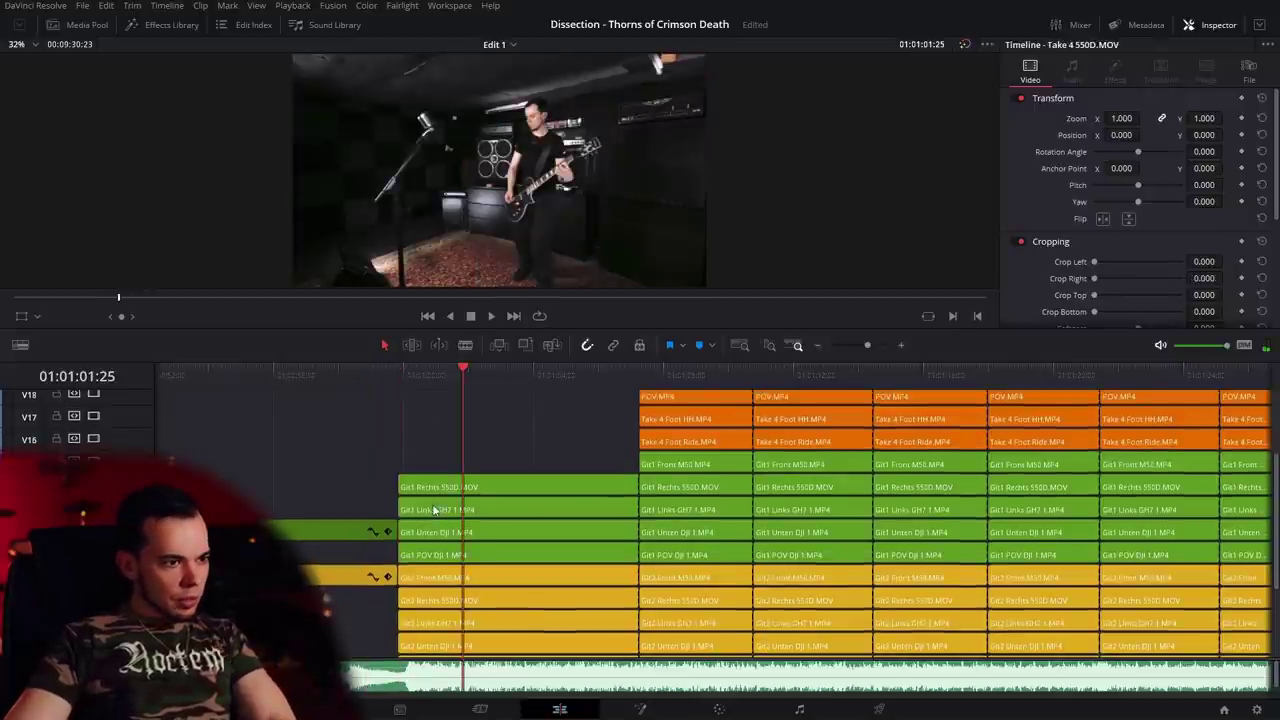
pyautogui.click(435, 510)
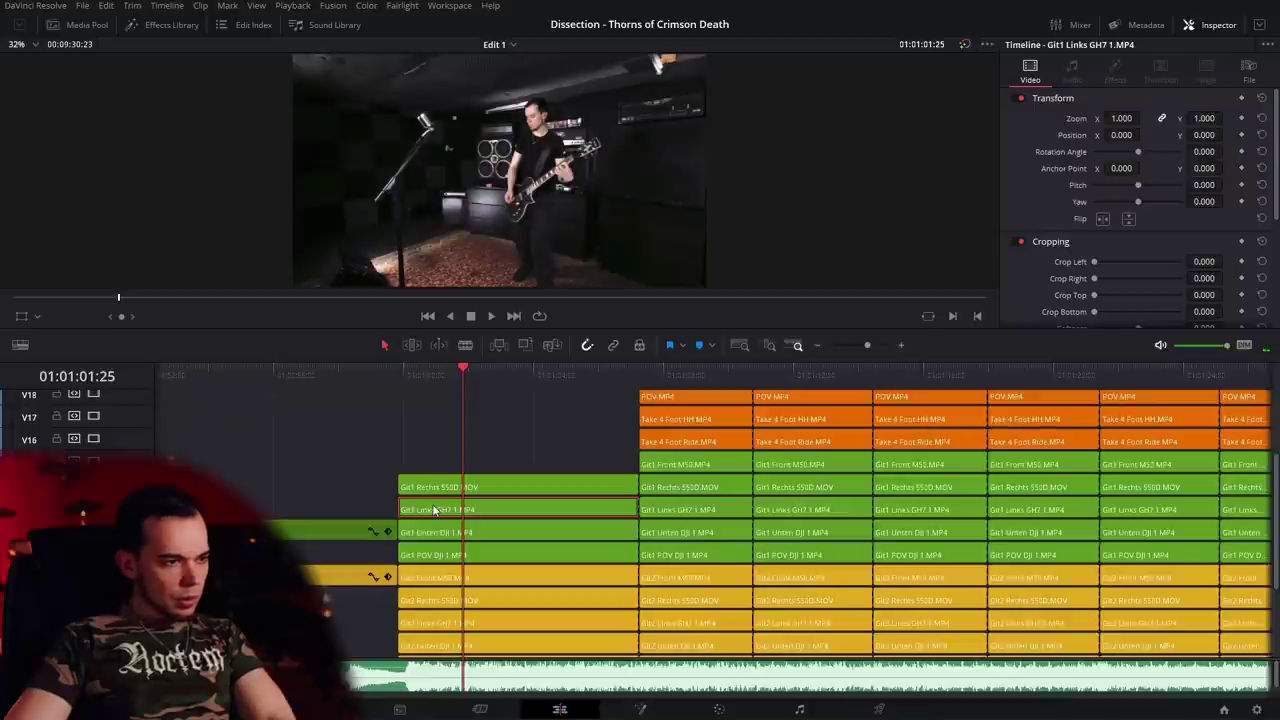
pyautogui.press('BackSpace')
pyautogui.click(435, 531)
pyautogui.press('BackSpace')
pyautogui.click(445, 555)
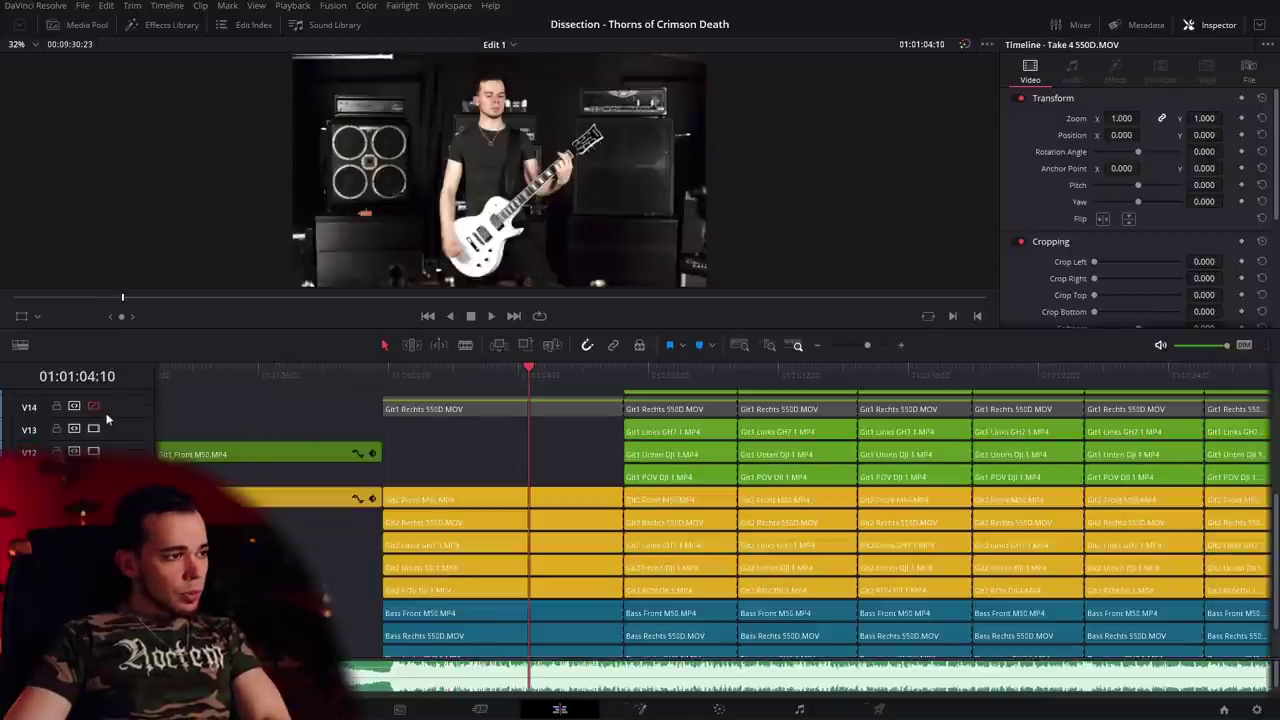
# Hide the Git1 Rechts 550D.MOV track and delete every Git2 clip except Git2 Links GH7 1.MP4 from the third segment.
pyautogui.click(94, 407)
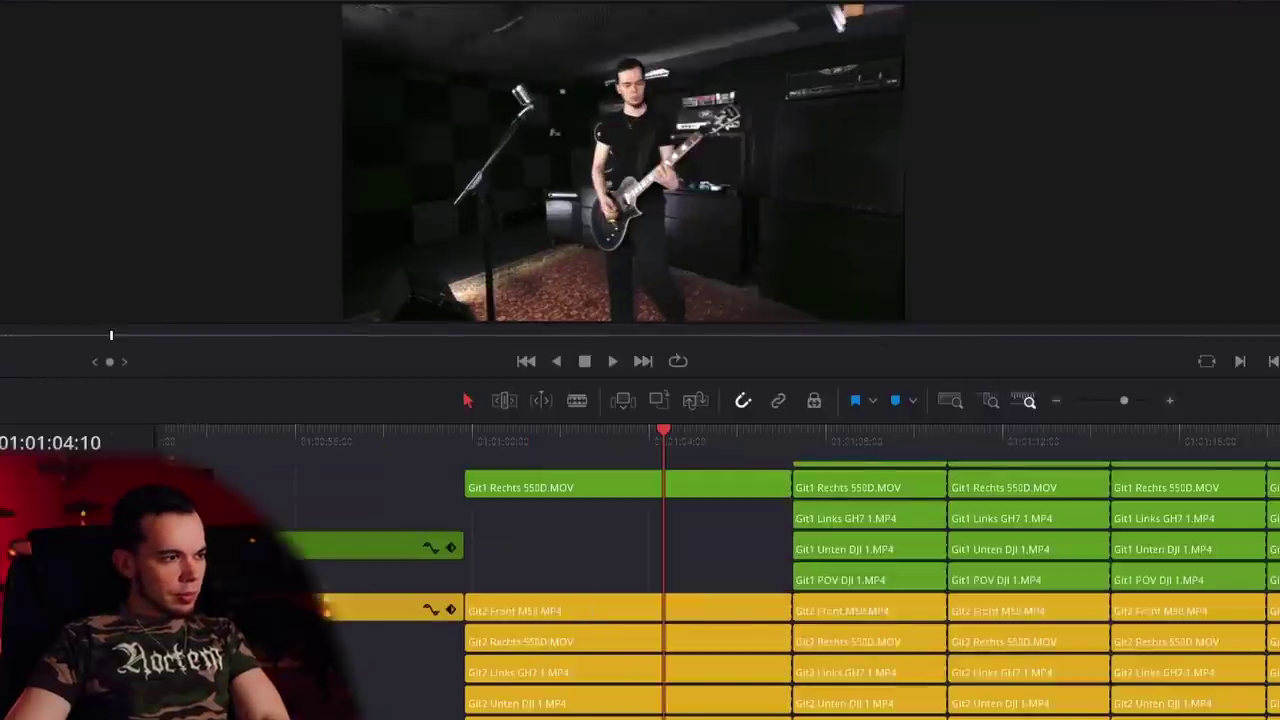
pyautogui.press('d')
pyautogui.click(524, 611)
pyautogui.keyDown('ctrl'); pyautogui.click(535, 638); pyautogui.keyUp('ctrl')
pyautogui.press('Delete')
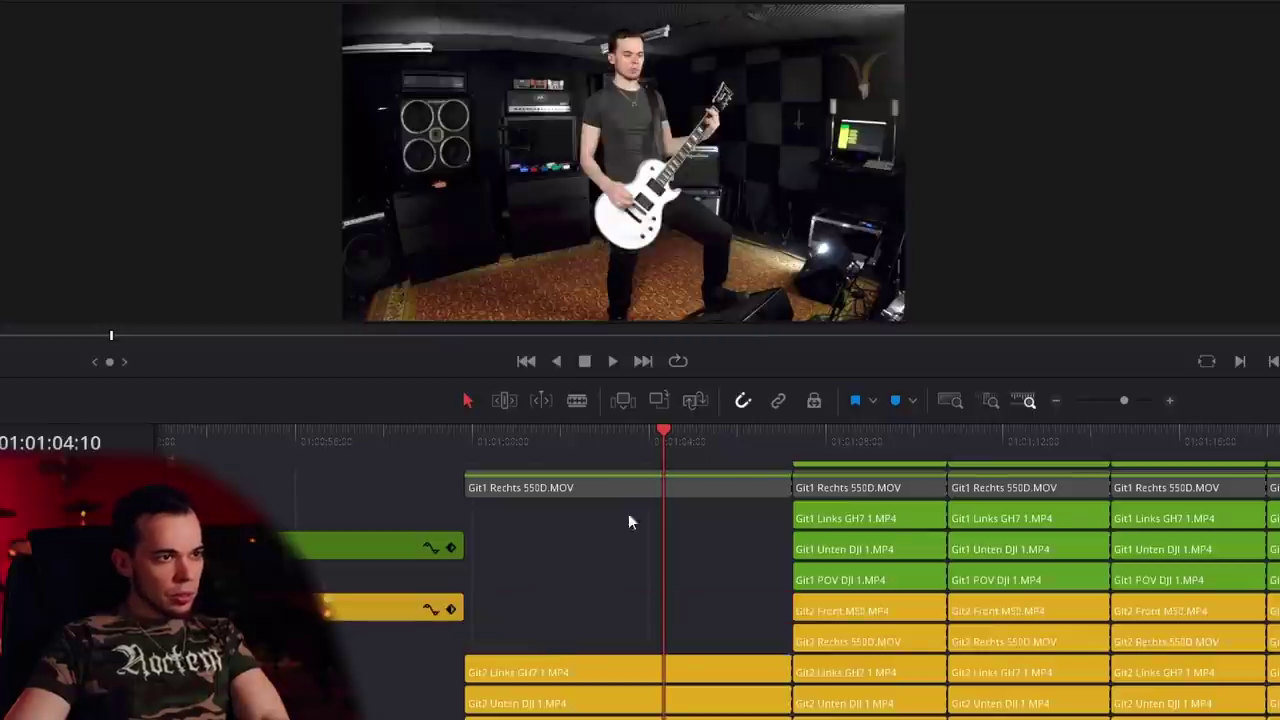
pyautogui.scroll(-2, 511, 560)
pyautogui.moveTo(440, 617); pyautogui.dragTo(532, 657)
pyautogui.press('Delete')
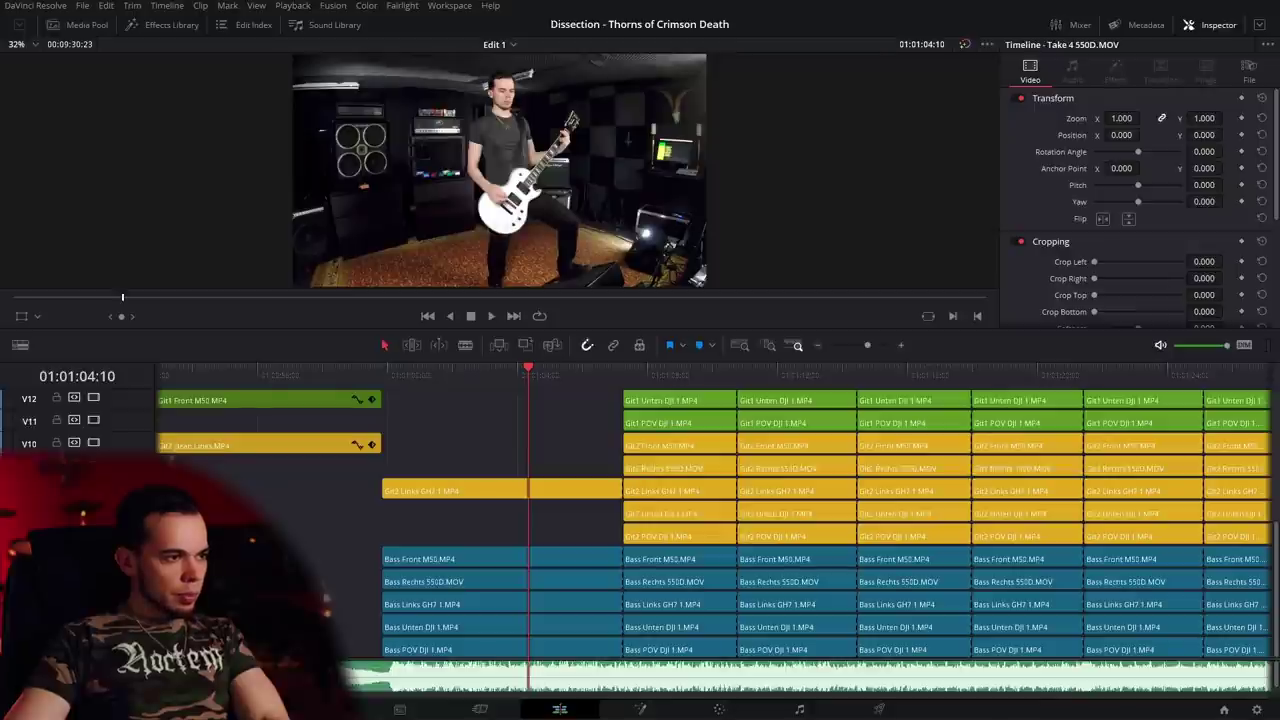
# With the Git2 Links GH7 1.MP4 track hidden, review the third segment's bass angles and keep only Bass Front M50.MP4 and Bass Unten DJI 1.MP4.
pyautogui.click(93, 488)
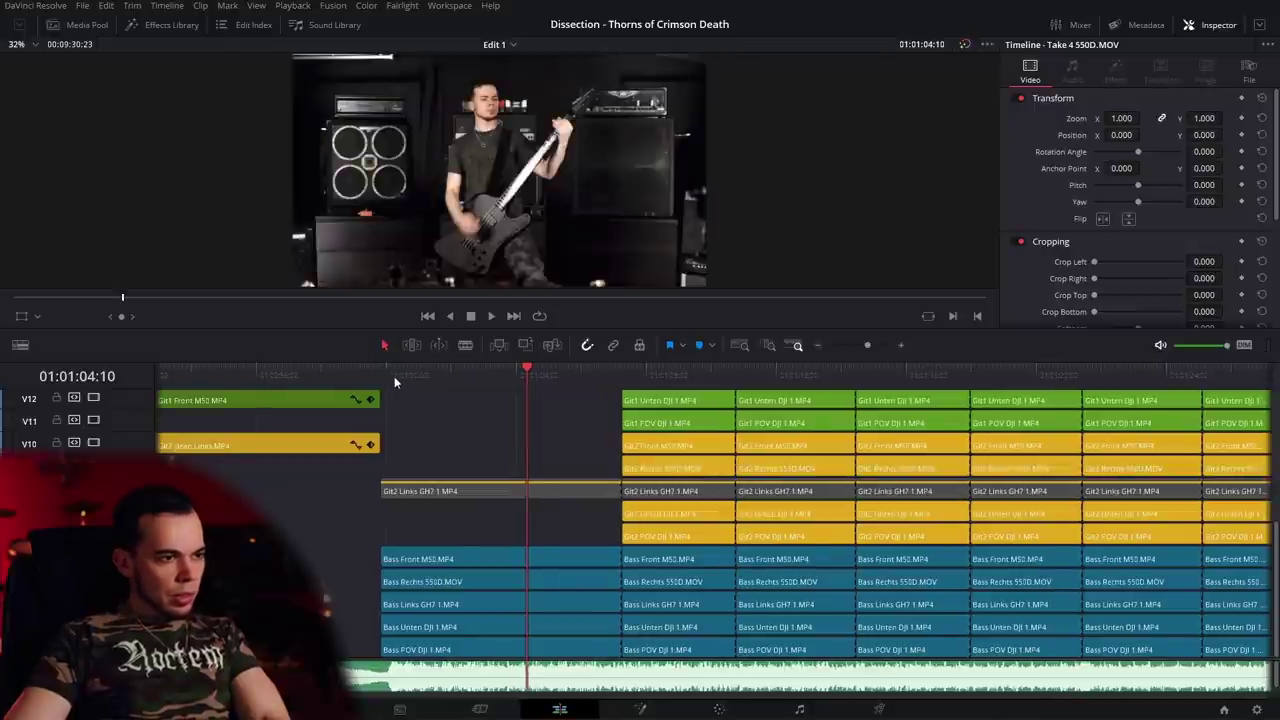
pyautogui.click(421, 376)
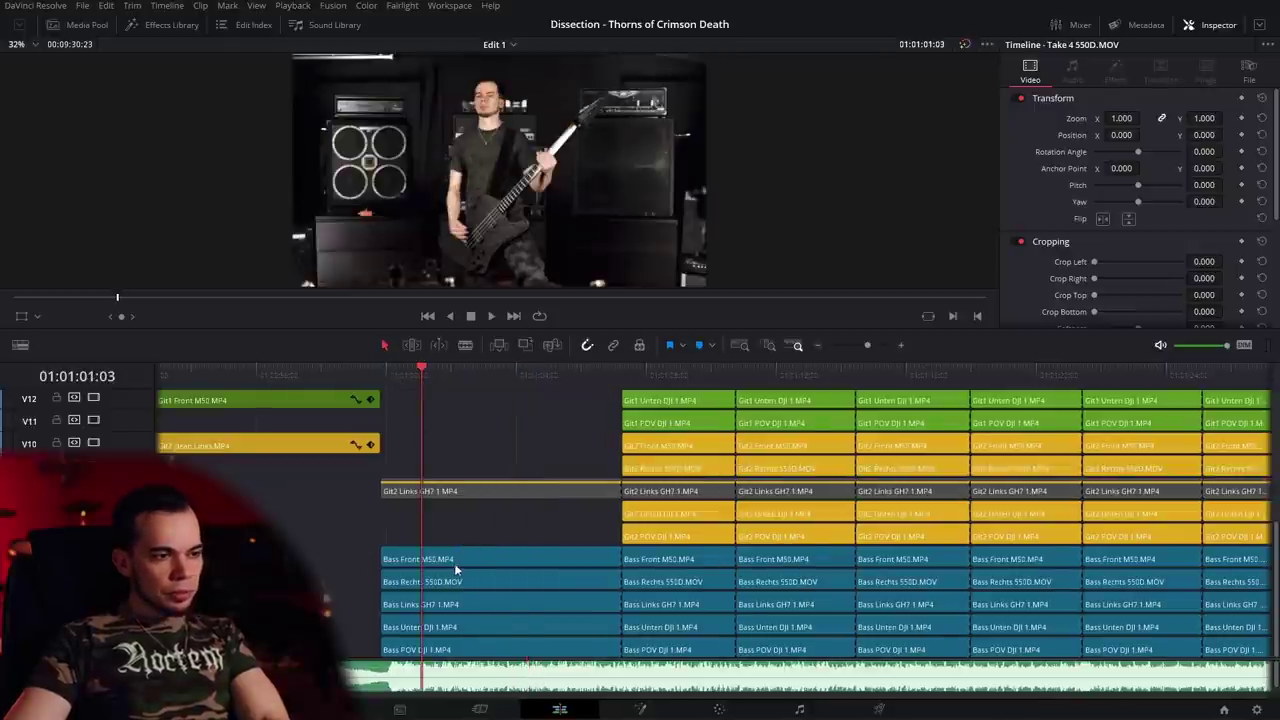
pyautogui.press('space')
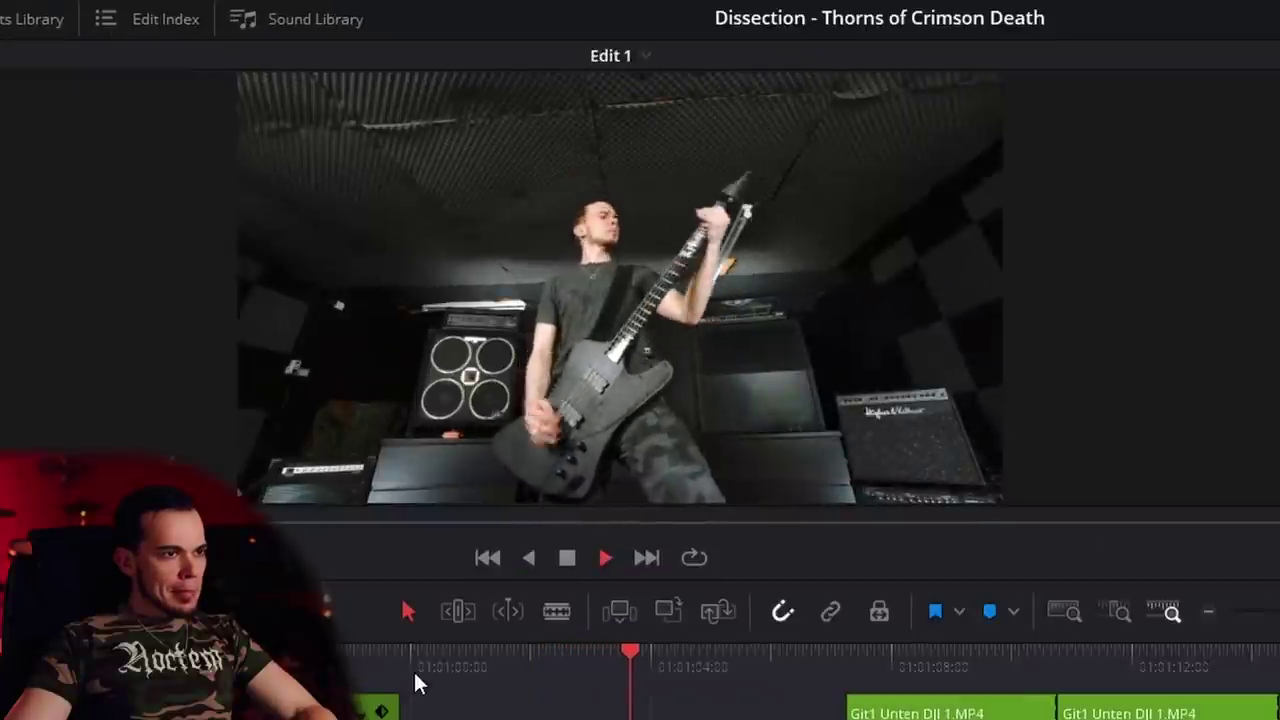
pyautogui.press('space')
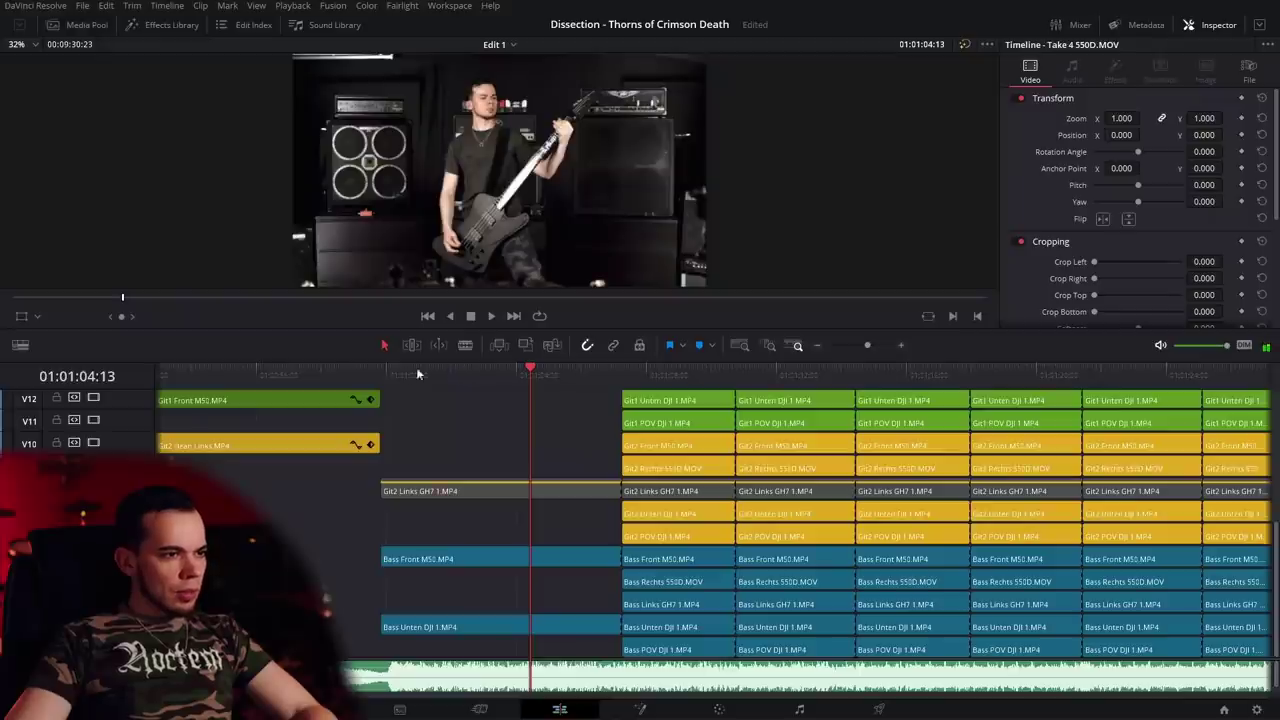
pyautogui.click(381, 376)
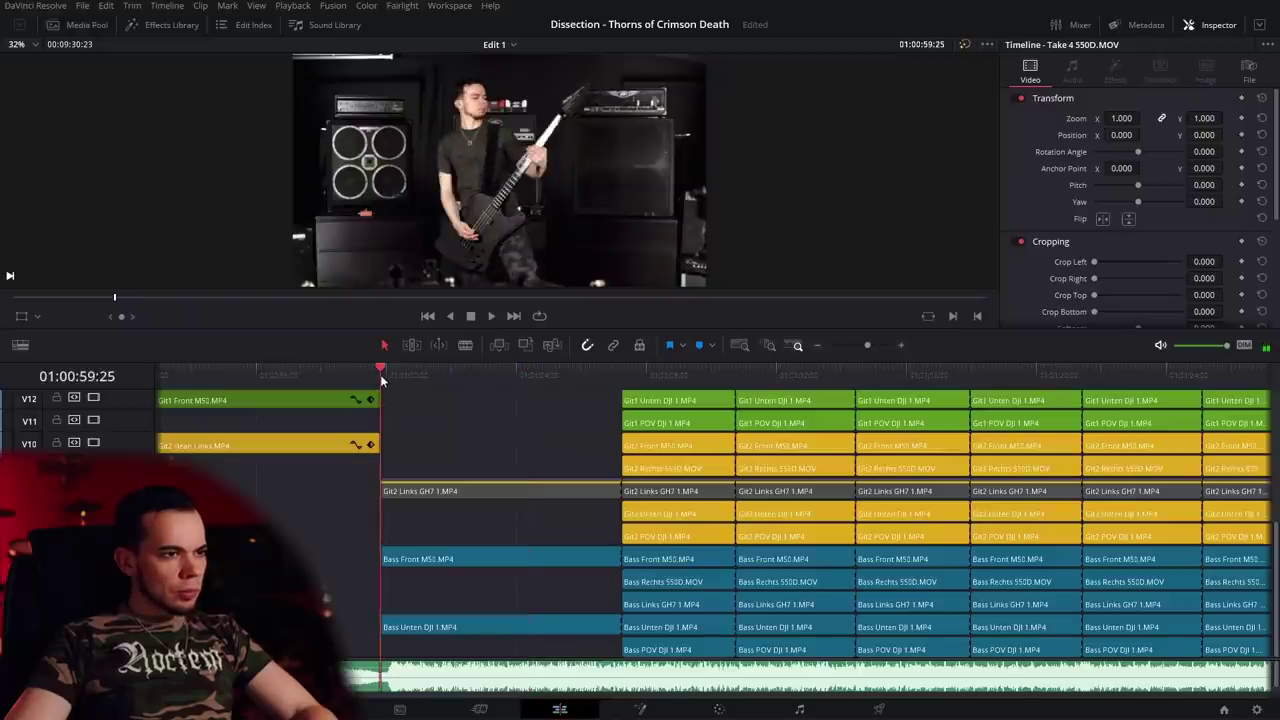
pyautogui.press('space')
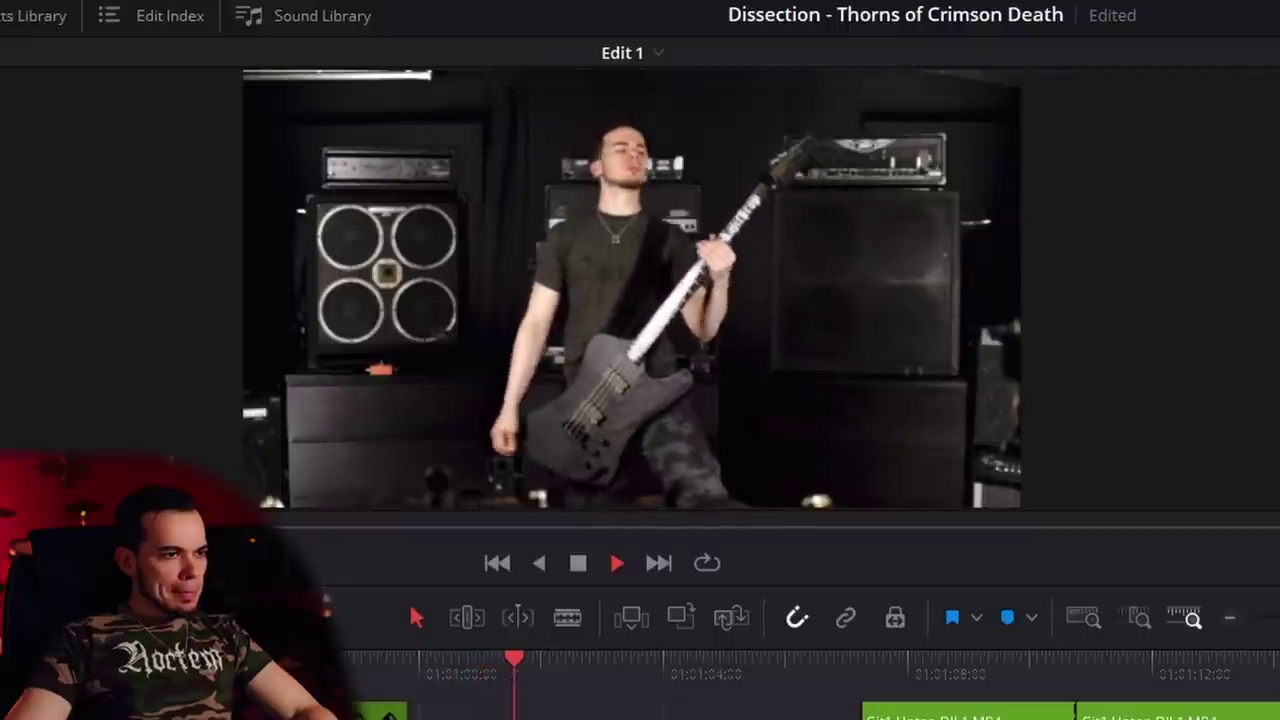
pyautogui.press('space')
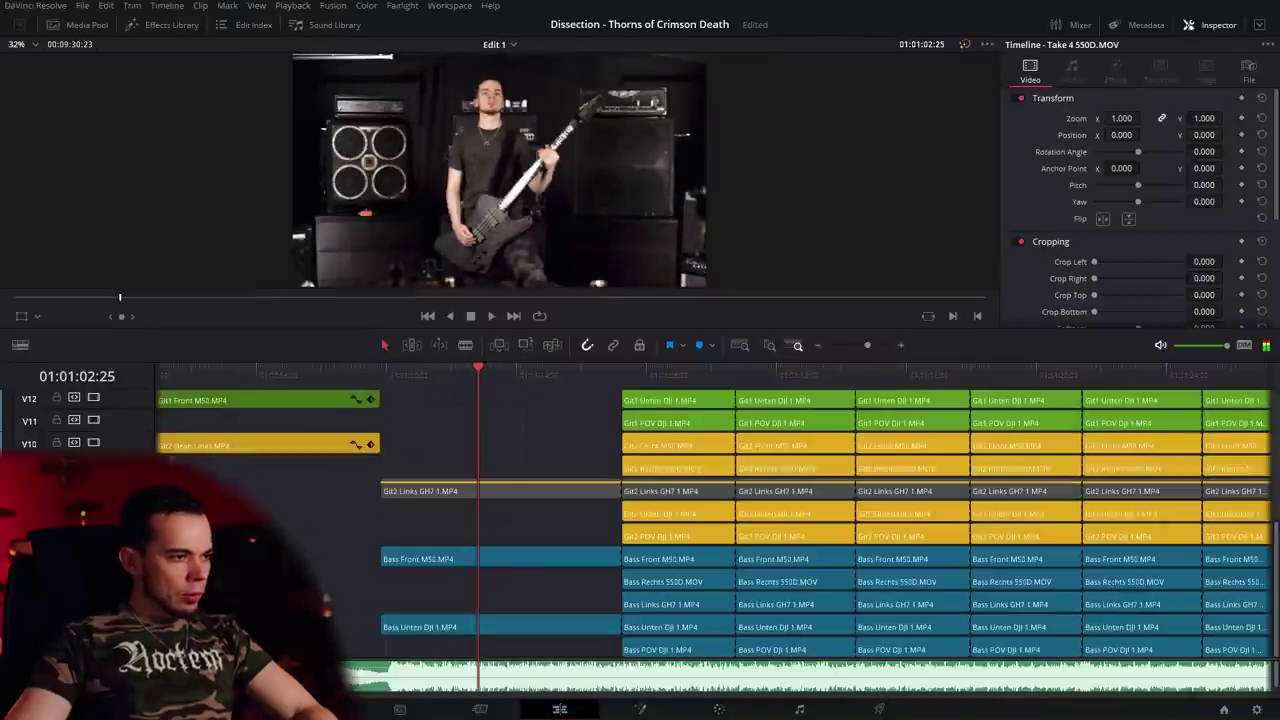
# Set the zoom of the four stacked drum, guitar and bass clips in the third segment to 0.5.
pyautogui.click(430, 378)
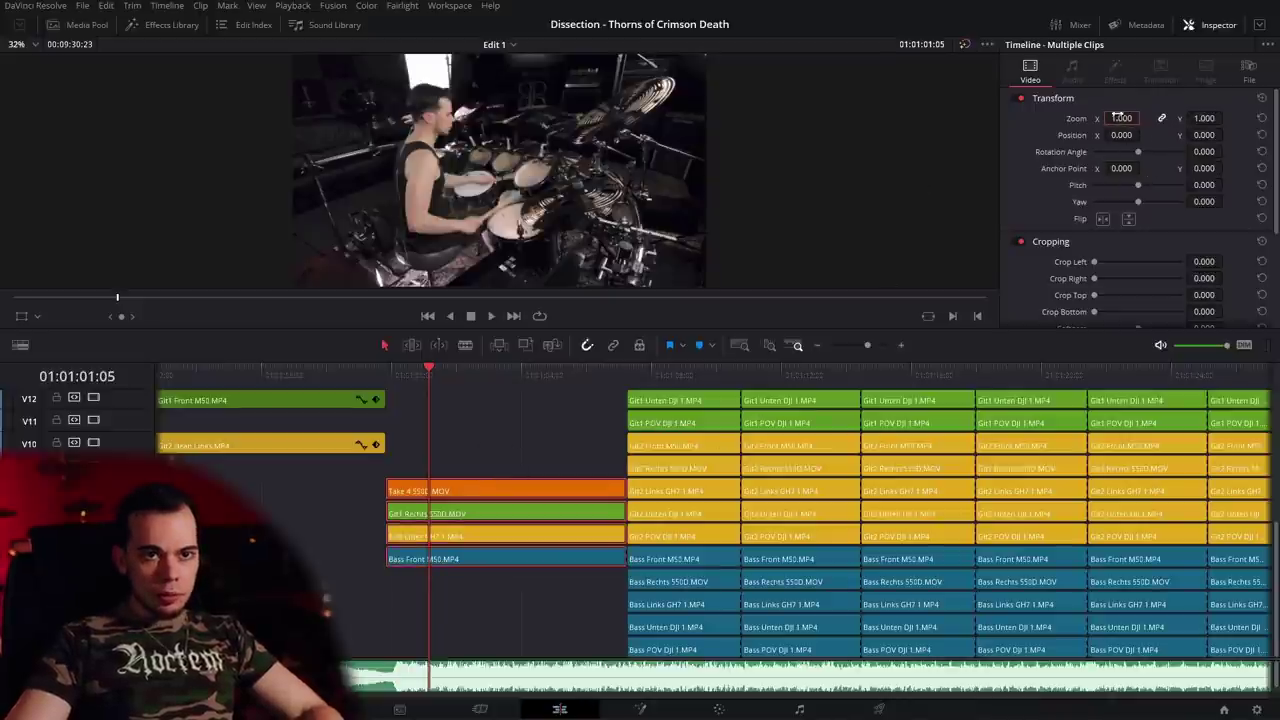
pyautogui.write('.5')
pyautogui.press('Return')
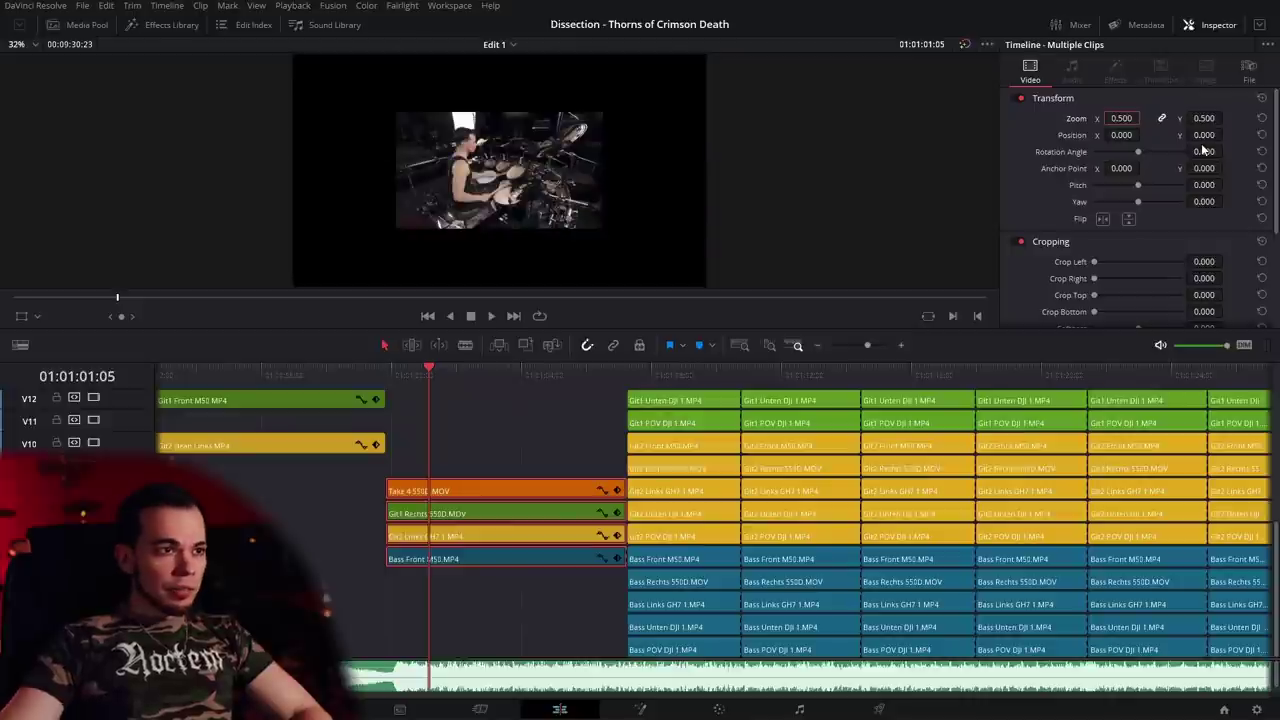
# Set the Y position of the two guitar clips to 270 and of Take 4 550D.MOV and Bass Front M50.MP4 to -270.
pyautogui.click(450, 573)
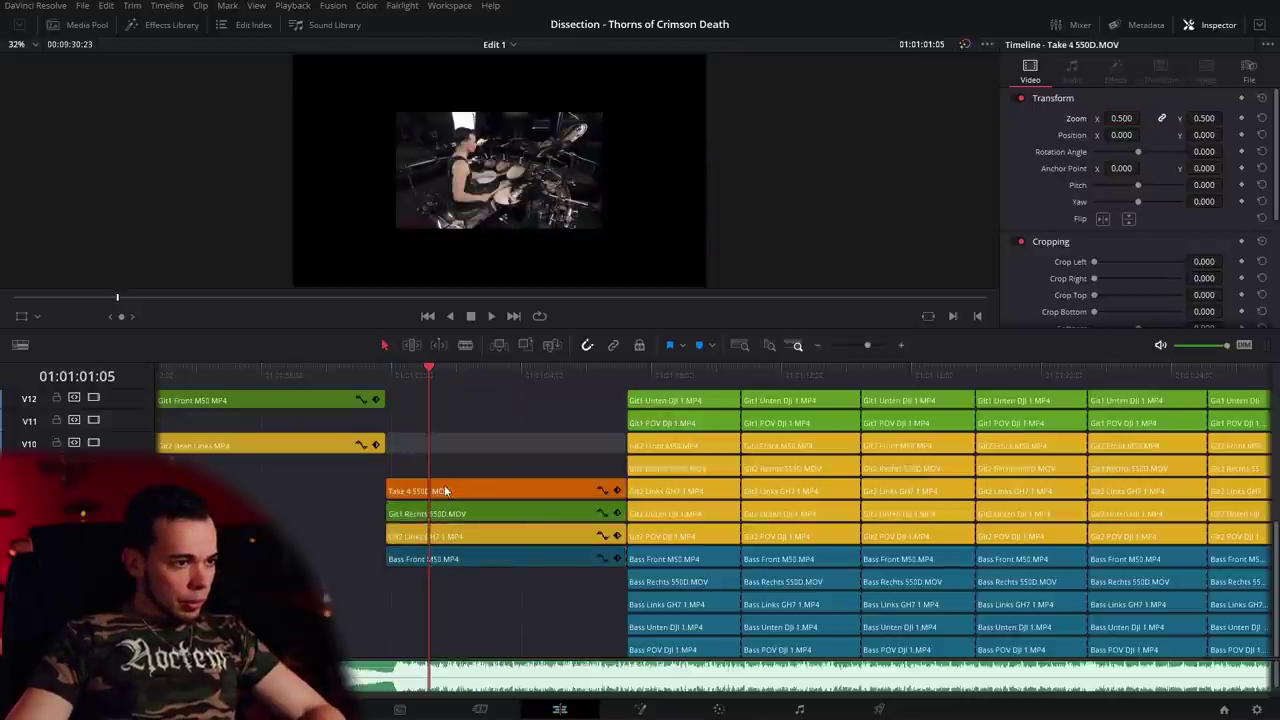
pyautogui.click(443, 521)
pyautogui.keyDown('ctrl'); pyautogui.click(446, 538); pyautogui.keyUp('ctrl')
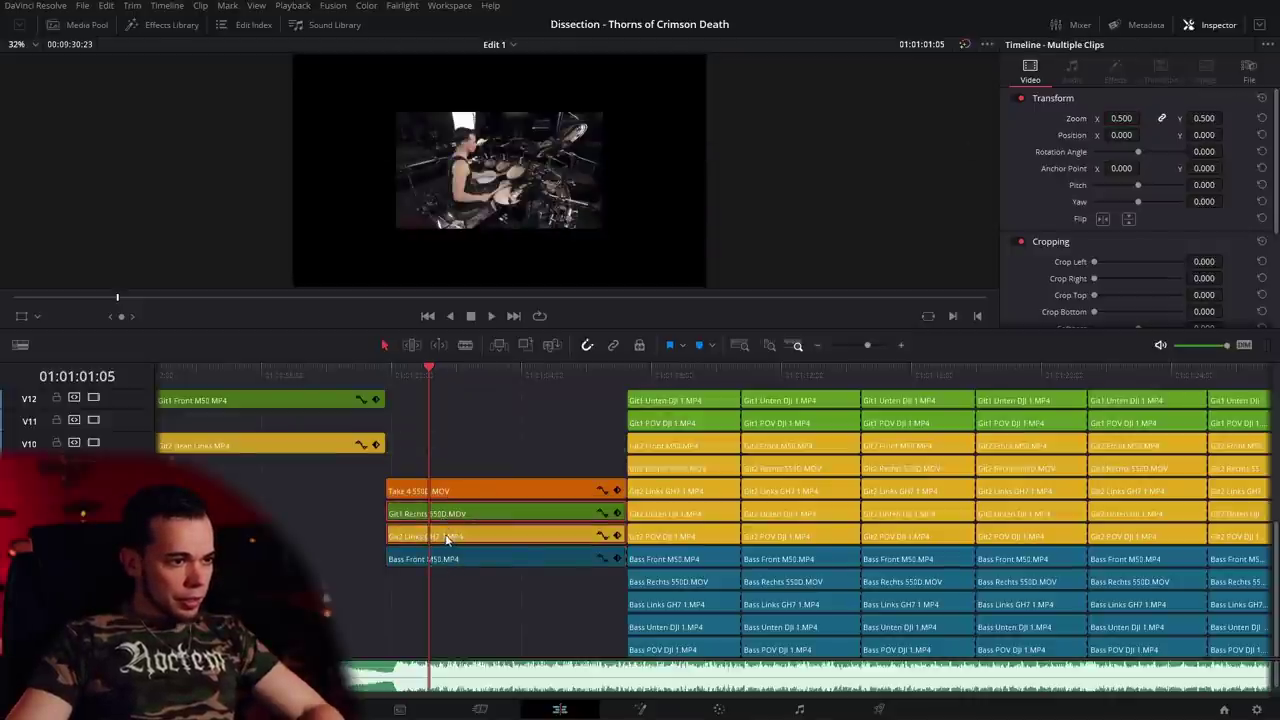
pyautogui.click(531, 495)
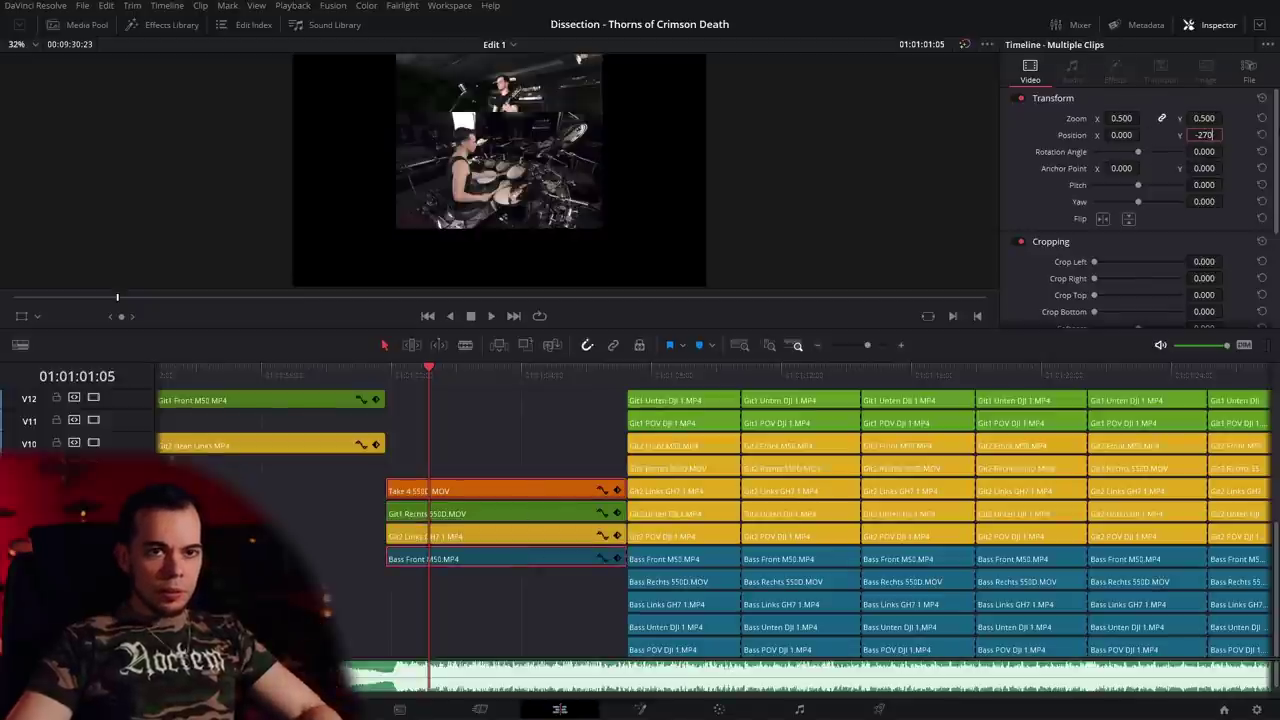
pyautogui.write('-270')
pyautogui.press('Return')
# Set the X position of Git1 Rechts 550D.MOV in the third segment to -480.
pyautogui.click(470, 491)
pyautogui.click(470, 514)
pyautogui.click(1121, 134)
pyautogui.write('-480')
pyautogui.press('Return')
pyautogui.click(470, 536)
pyautogui.click(1121, 135)
pyautogui.write('-480')
pyautogui.press('Return')
pyautogui.moveTo(429, 382)
pyautogui.mouseDown()
pyautogui.moveTo(334, 374)
pyautogui.moveTo(424, 380)
pyautogui.mouseUp()
pyautogui.hotkey('ctrl', 'z')
# Set the X position of Git2 Links GH7 1.MP4 to 480 and play the segment briefly.
pyautogui.click(1121, 134)
pyautogui.write('480')
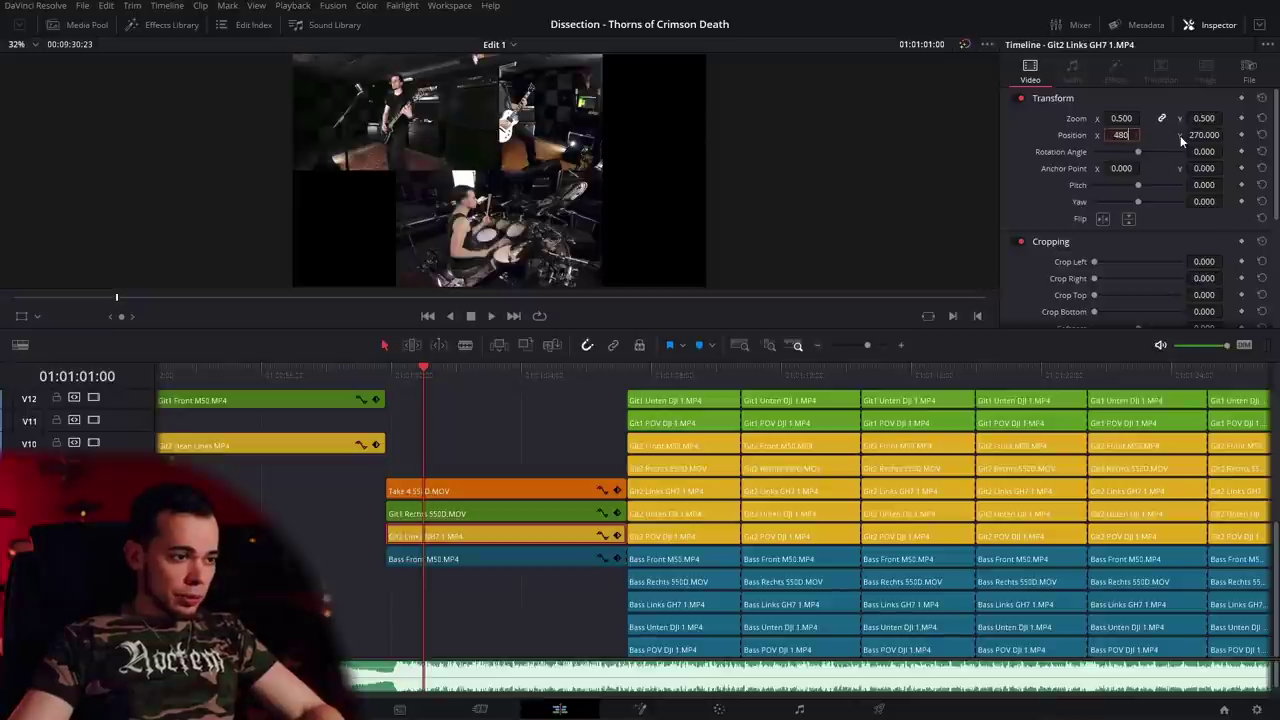
pyautogui.press('Return')
pyautogui.press('space')
pyautogui.press('space')
# Set the X position of Take 4 550D.MOV to -480 and of Bass Front M50.MP4 to 480, completing the four-way split screen.
pyautogui.click(428, 562)
pyautogui.click(432, 491)
pyautogui.write('-480')
pyautogui.press('Return')
pyautogui.click(430, 559)
pyautogui.click(1121, 135)
pyautogui.write('480')
pyautogui.press('Return')
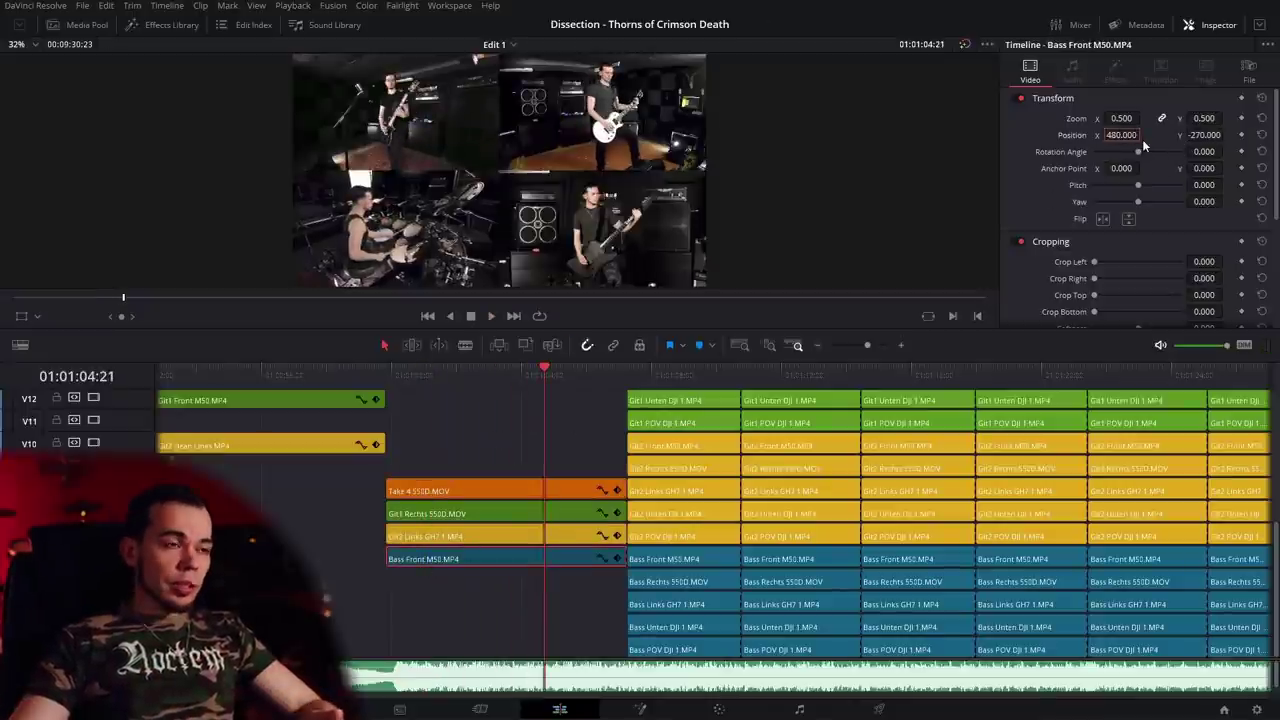
# Play back the four-way split screen from the start of the third segment.
pyautogui.click(396, 376)
pyautogui.press('space')
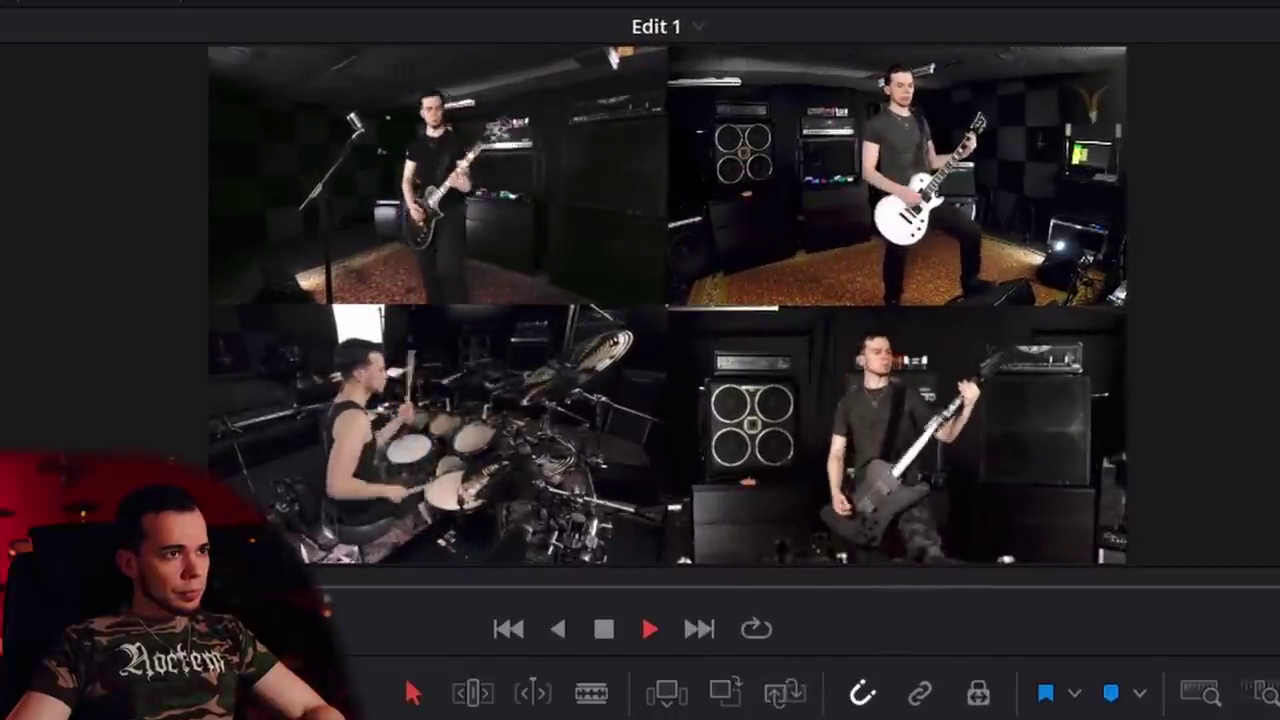
pyautogui.press('space')
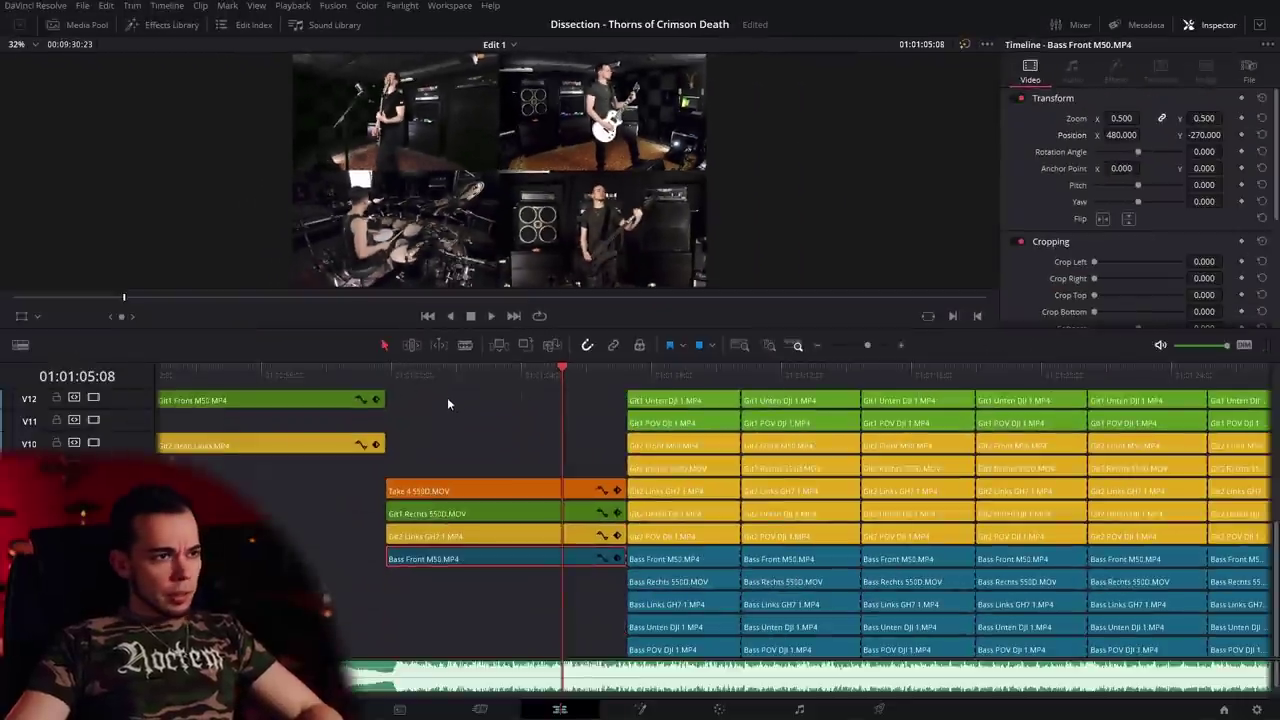
pyautogui.click(432, 378)
# Place the playhead at the start of the fourth segment and examine the whole timeline's remaining segments.
pyautogui.moveTo(516, 418); pyautogui.dragTo(425, 428)
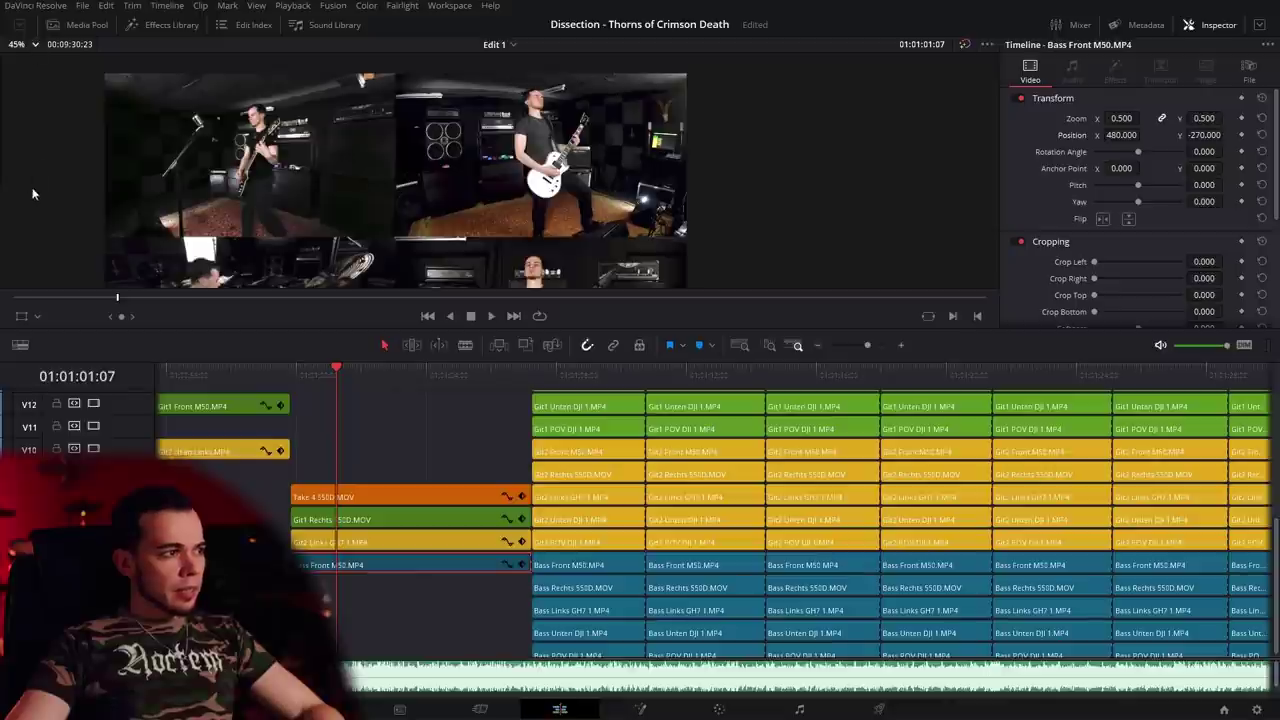
pyautogui.hotkey('shift', 'z')
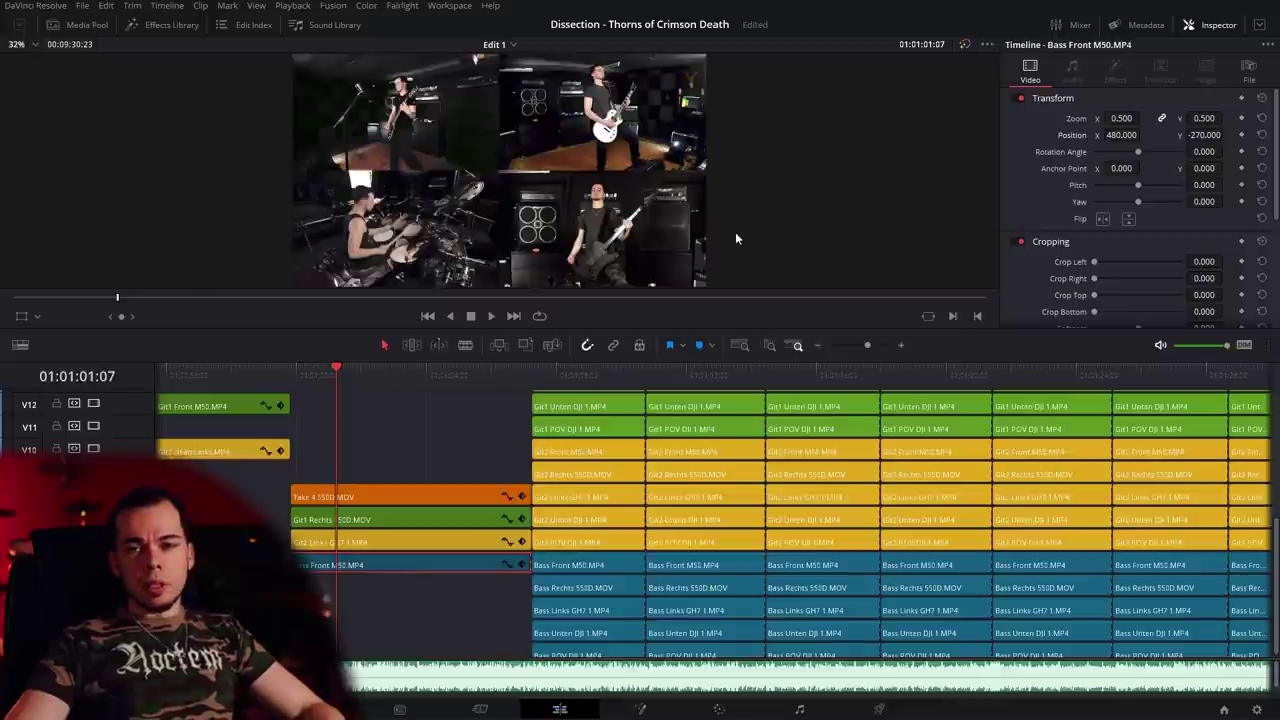
pyautogui.hscroll(3, 343, 424)
pyautogui.click(402, 377)
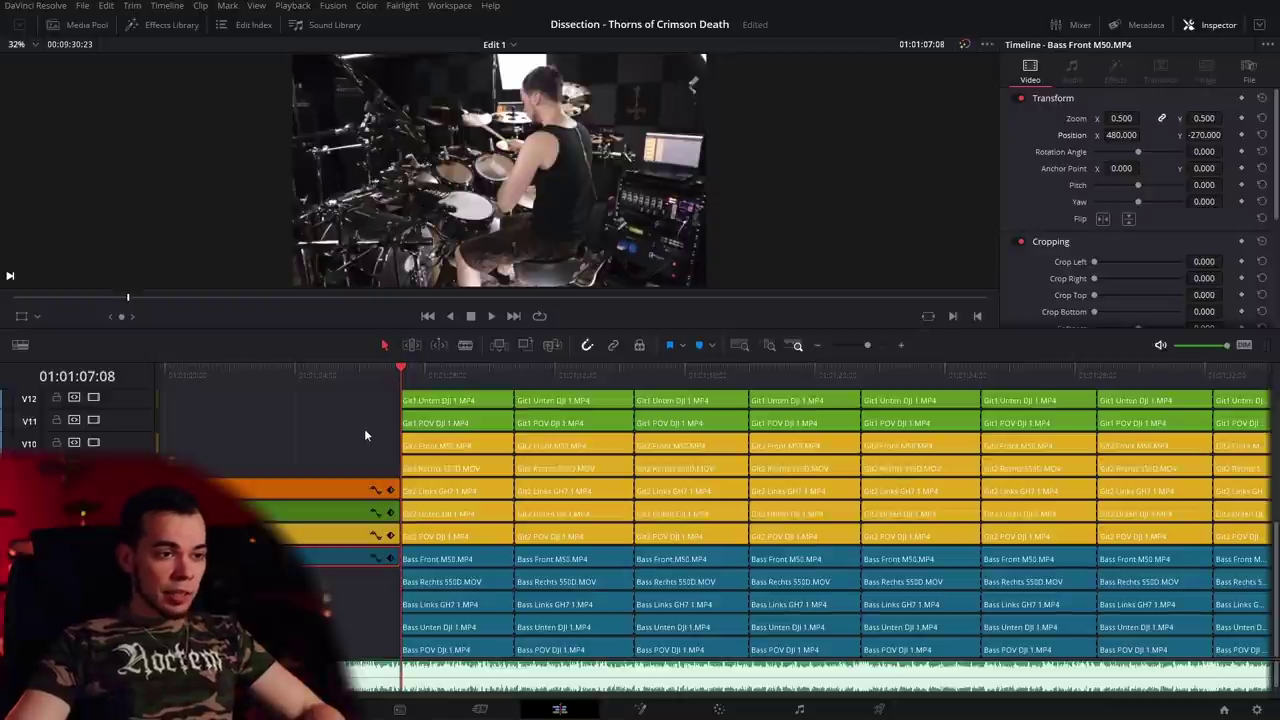
pyautogui.click(740, 345)
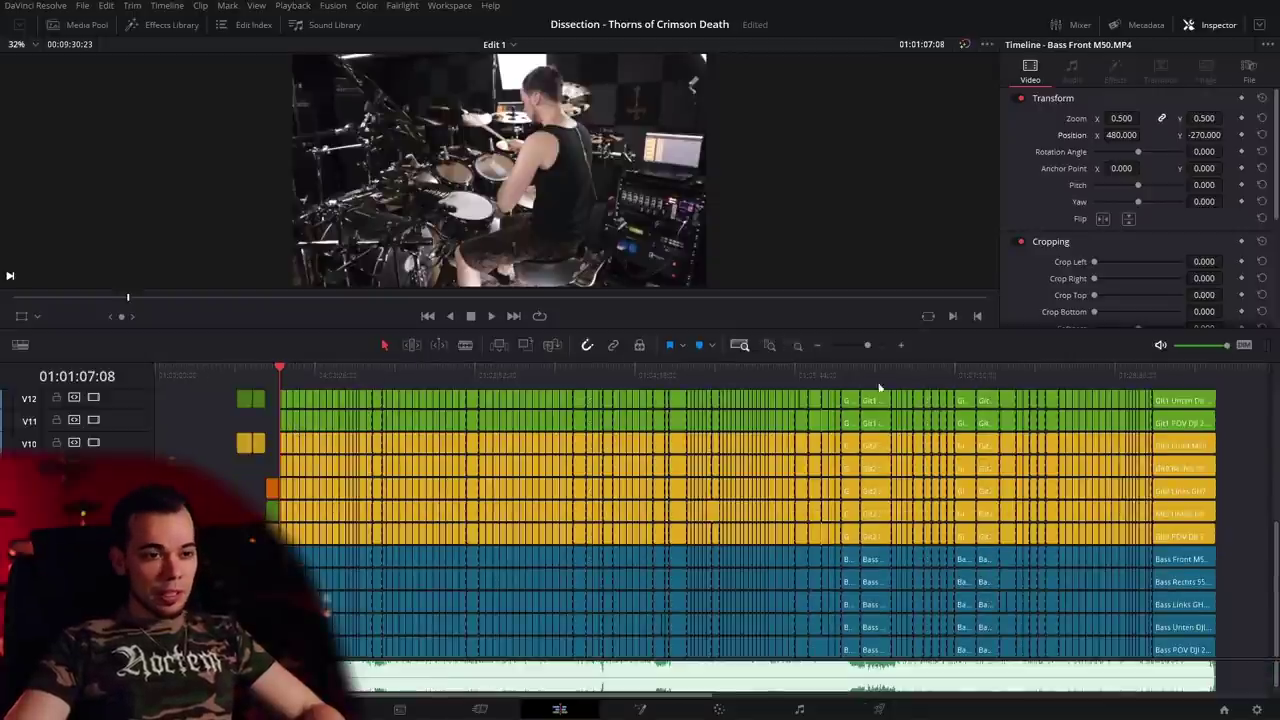
pyautogui.click(770, 346)
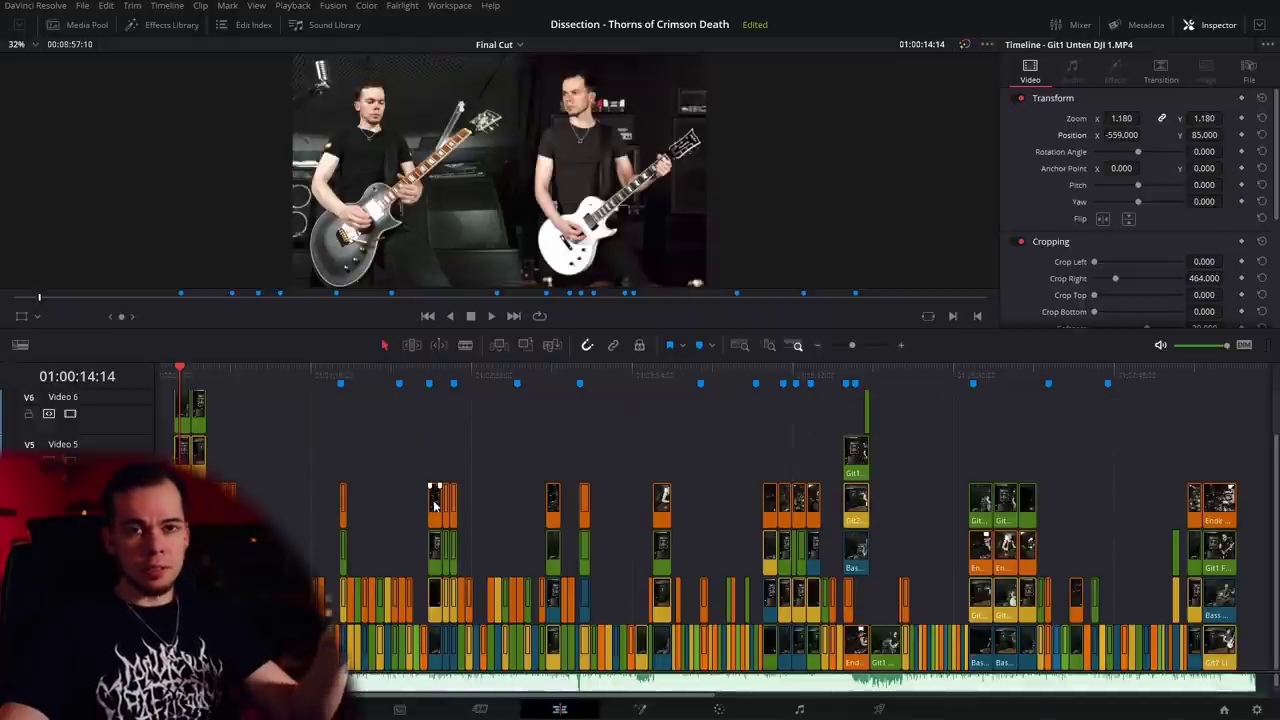
# Go to the first marked four-way split screen in the Final Cut timeline, at 01:01:32:07, and delete its marker.
pyautogui.click(339, 372)
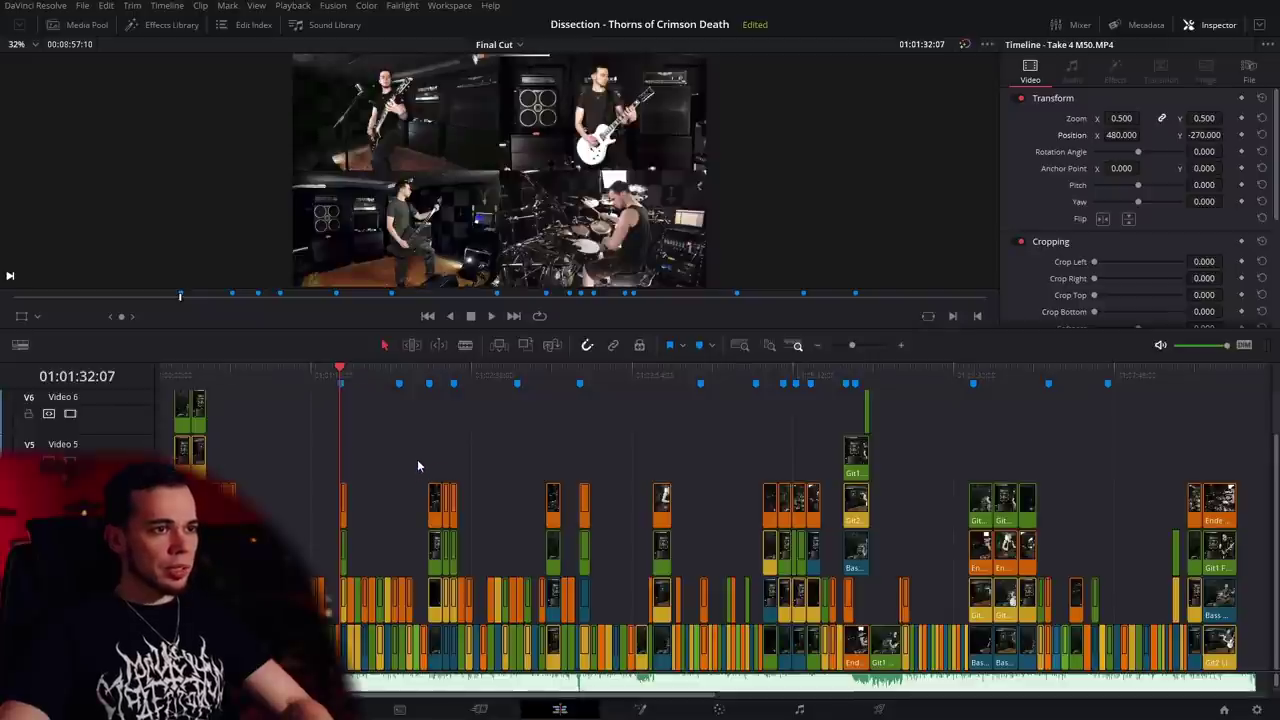
pyautogui.hotkey('ctrl', '=')
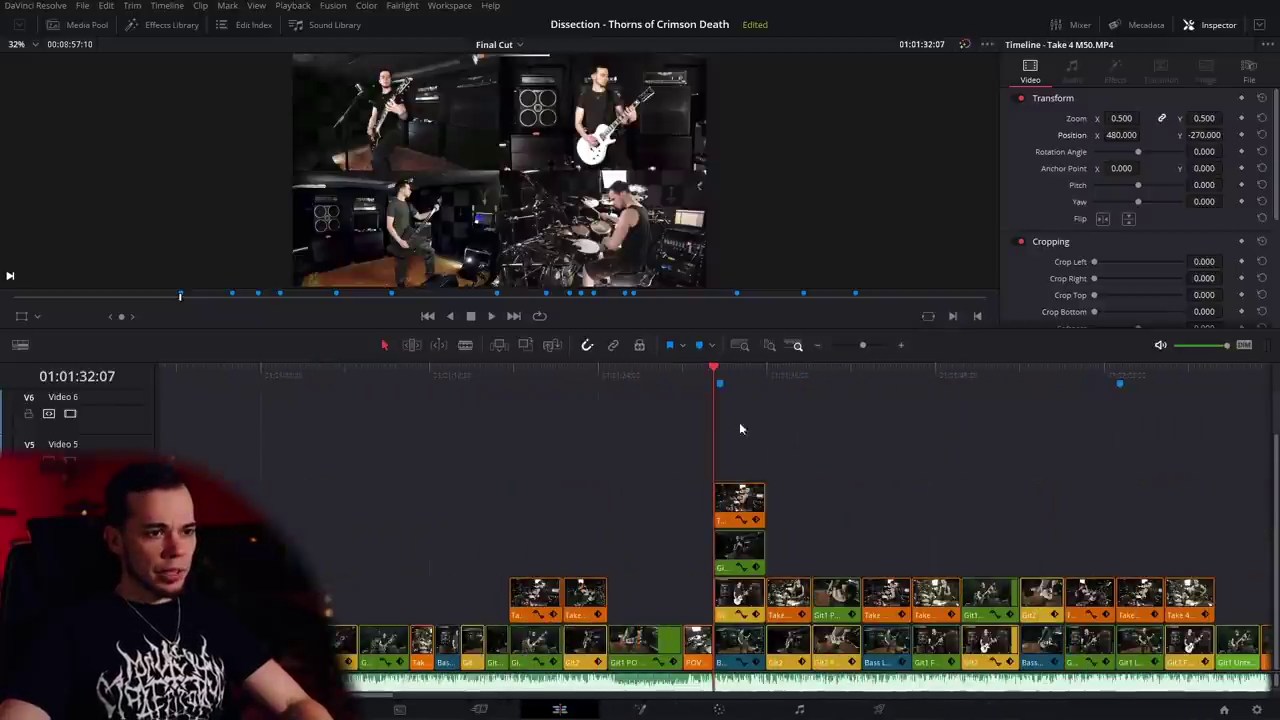
pyautogui.click(719, 385)
pyautogui.press('BackSpace')
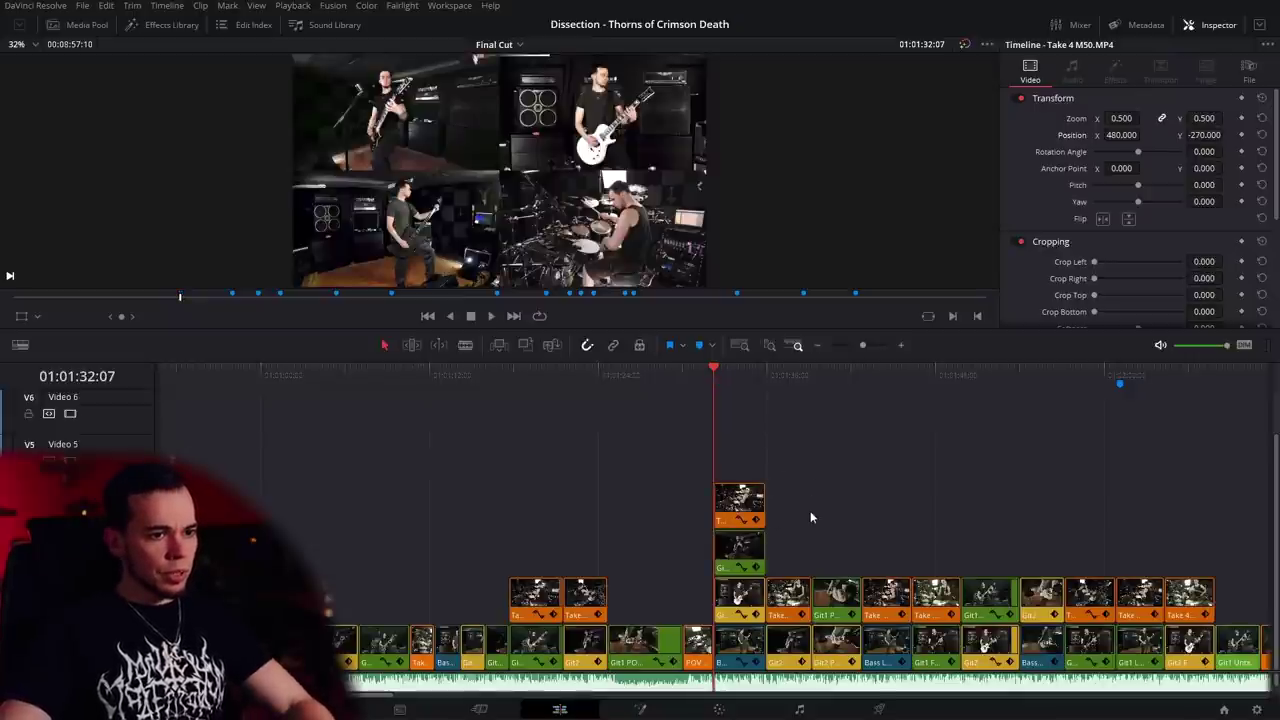
# Move the playhead to the two-way split screen at Marker 2 in the Final Cut timeline.
pyautogui.hscroll(2, 780, 512)
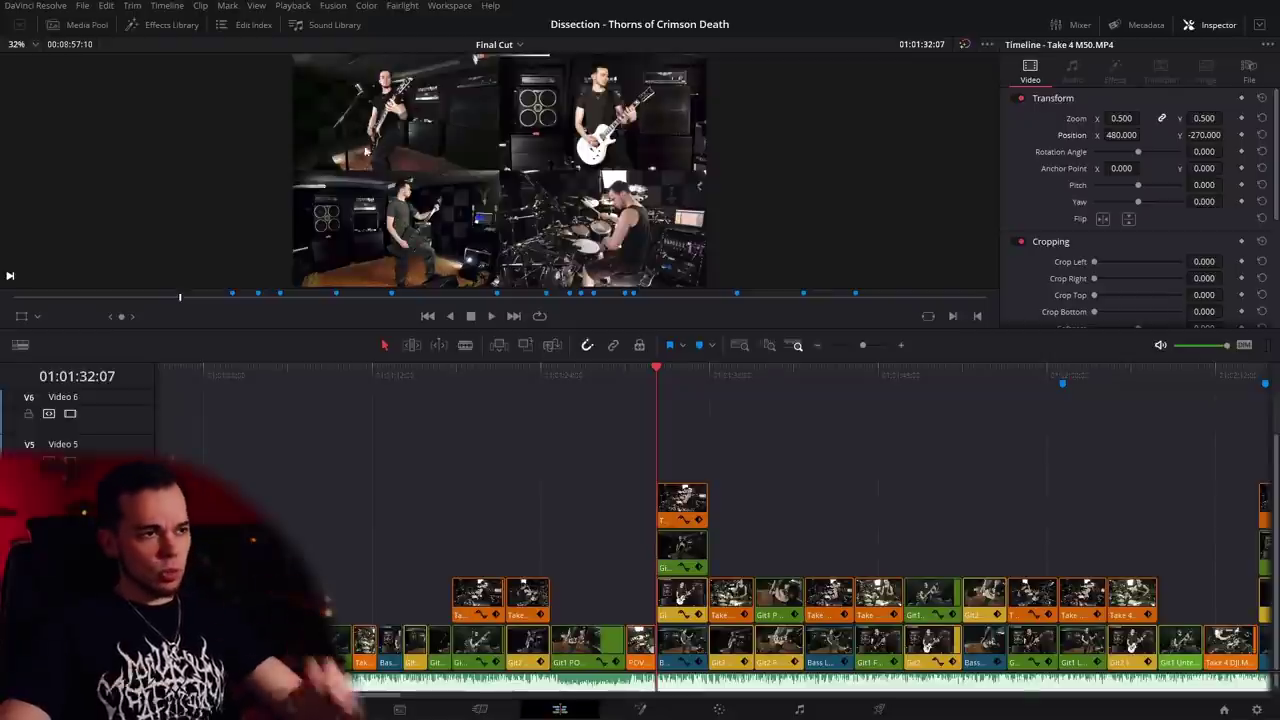
pyautogui.hscroll(6, 744, 496)
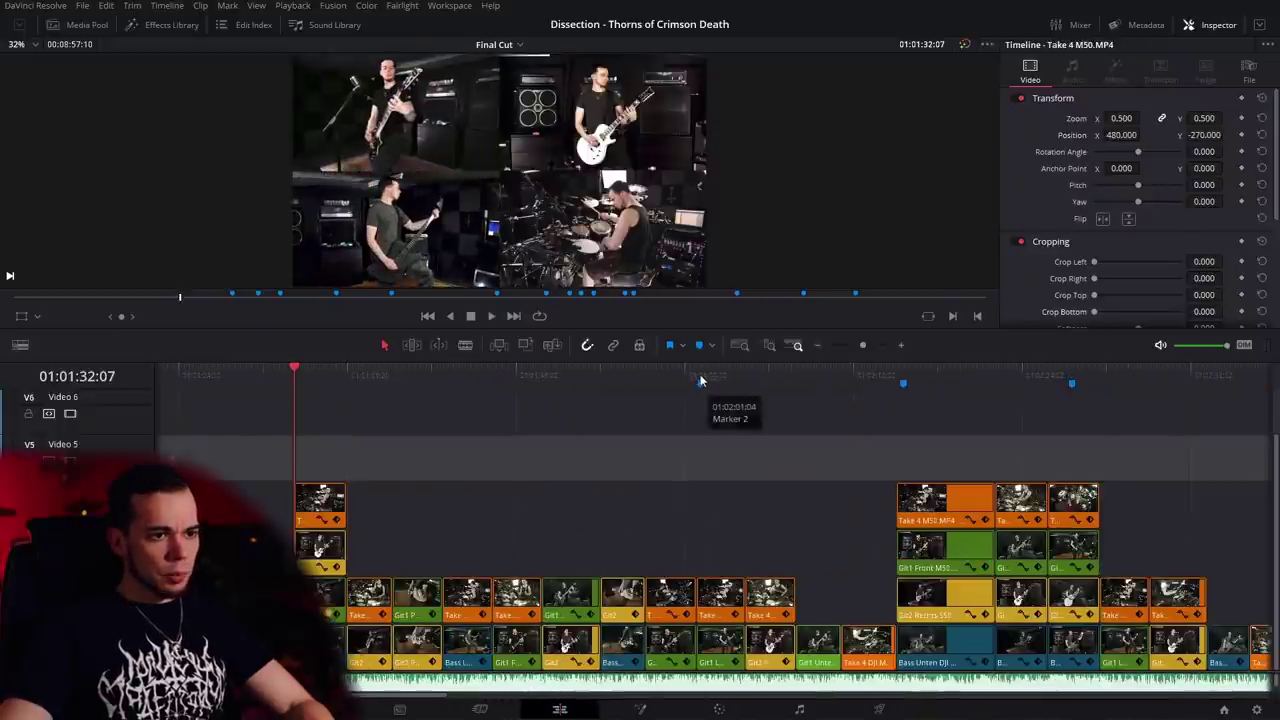
pyautogui.click(700, 378)
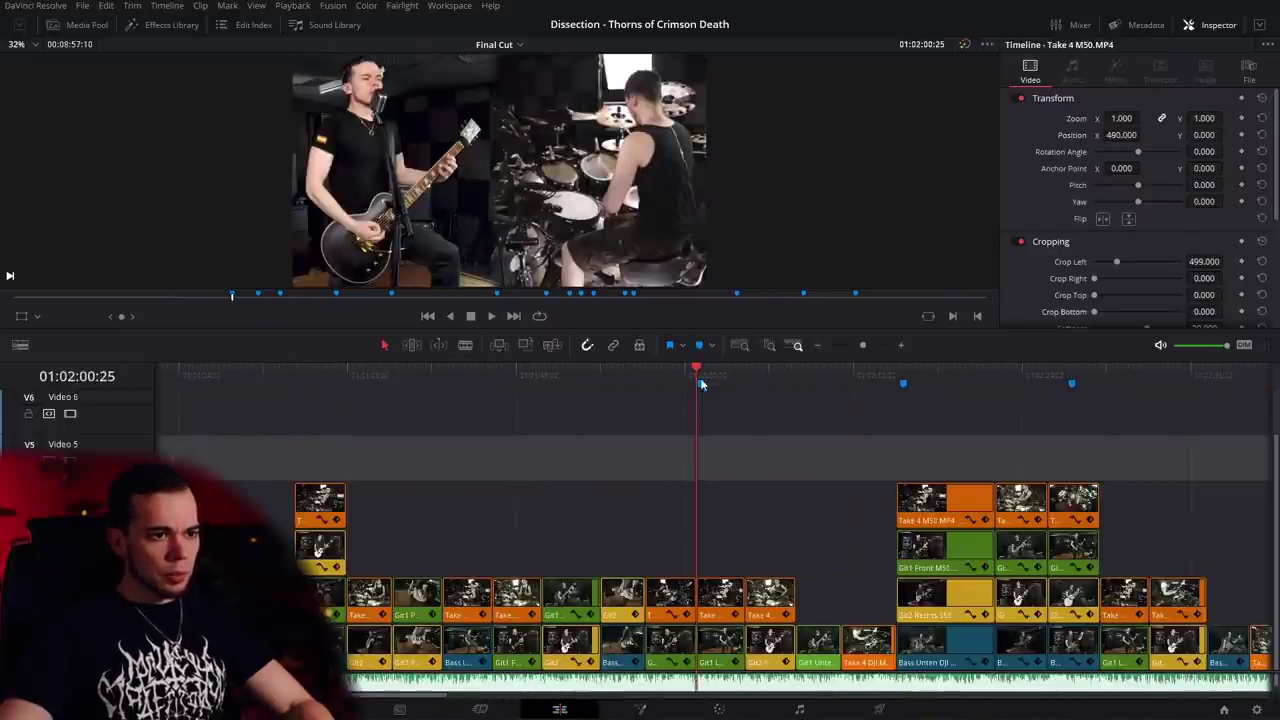
# Examine the two-way split screen at Marker 2 enlarged in the colour grading workspace, then select clip 59 to check its grade.
pyautogui.click(700, 383)
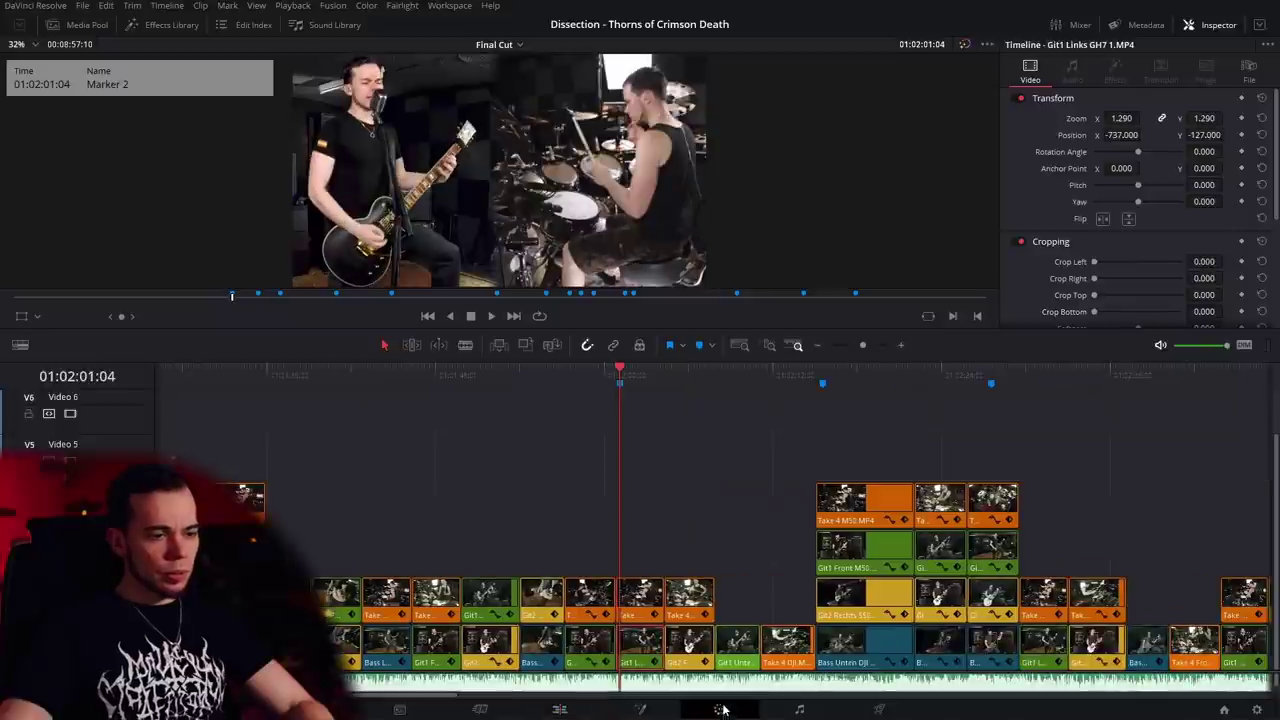
pyautogui.click(719, 709)
pyautogui.scroll(5, 453, 269)
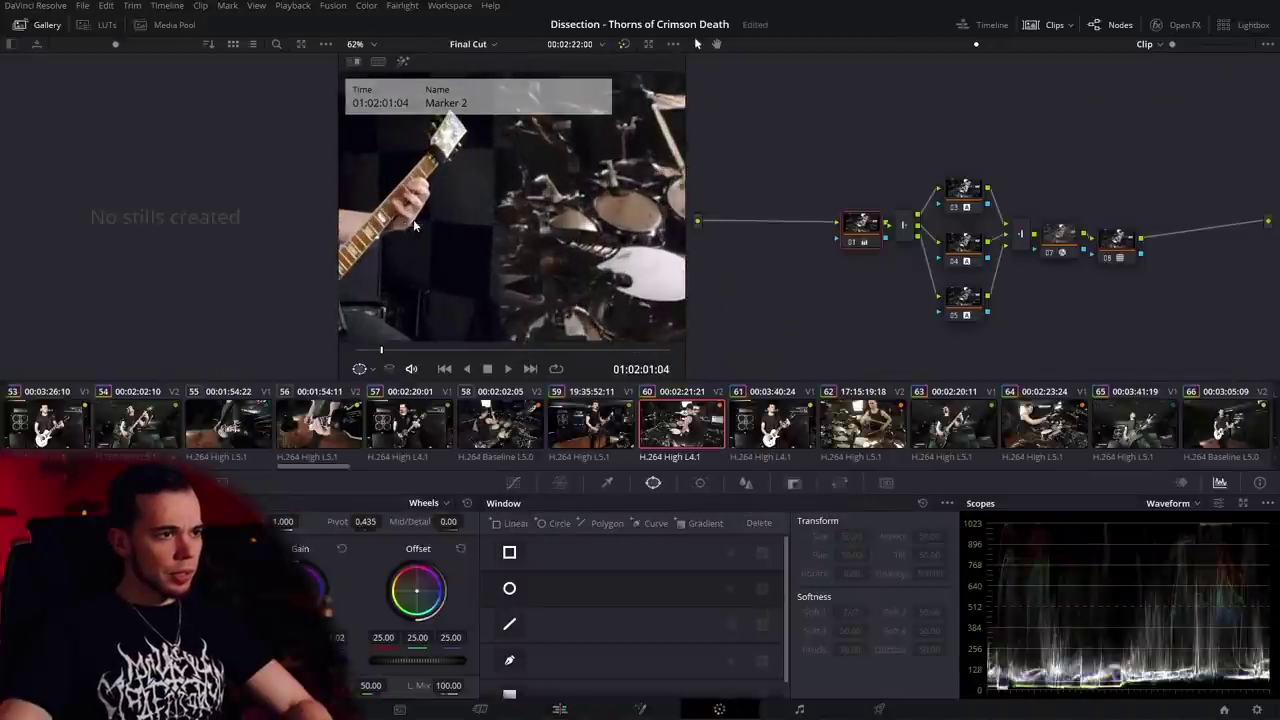
pyautogui.scroll(2, 607, 249)
pyautogui.click(46, 24)
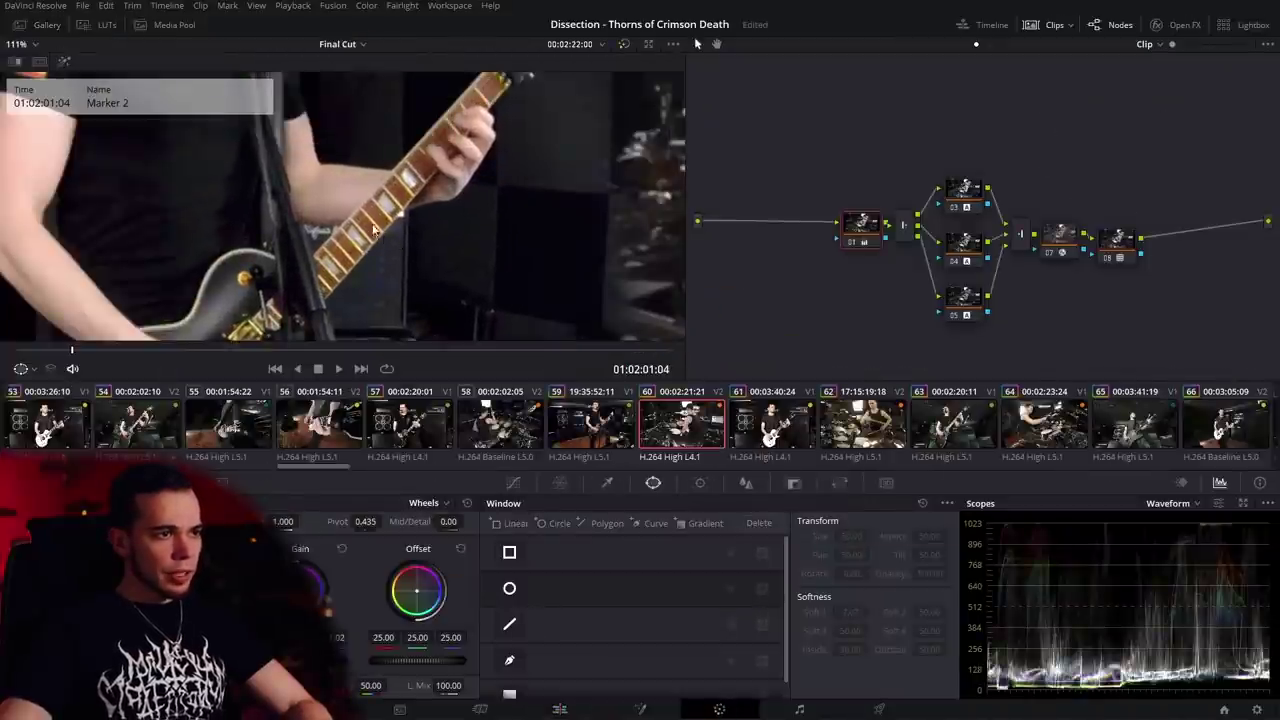
pyautogui.moveTo(443, 243)
pyautogui.mouseDown()
pyautogui.moveTo(417, 254)
pyautogui.moveTo(432, 254)
pyautogui.mouseUp()
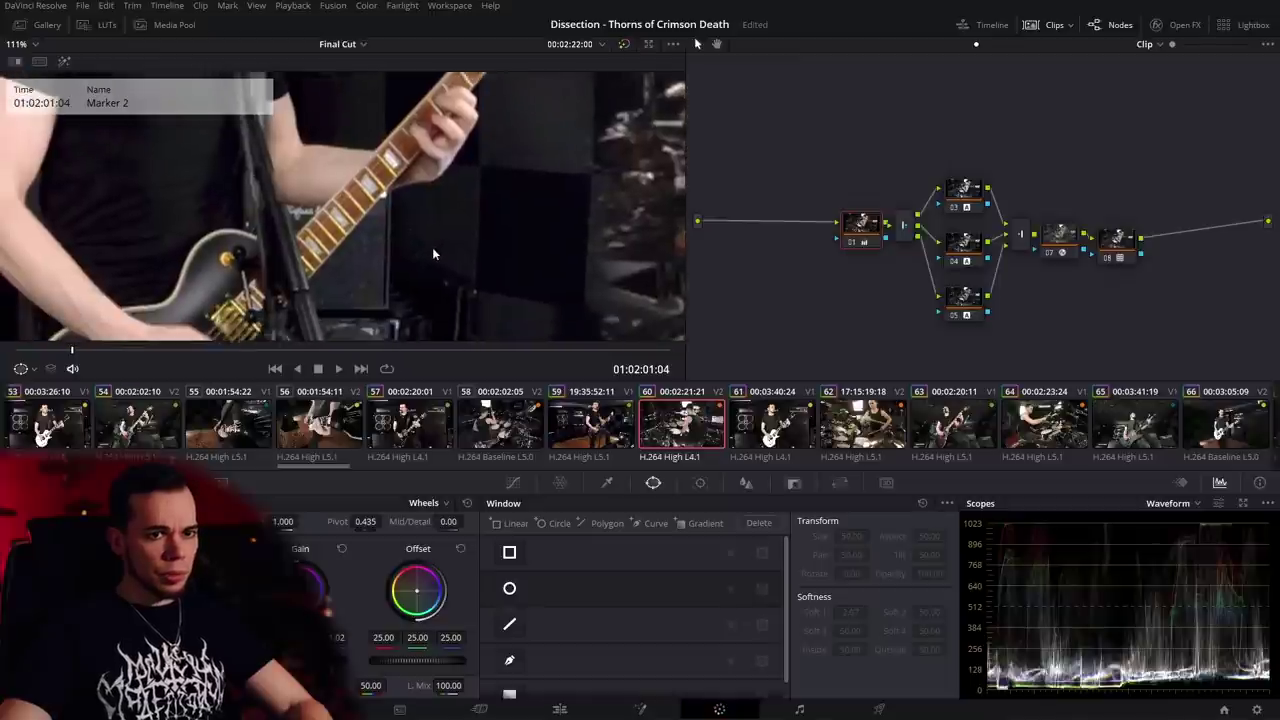
pyautogui.click(587, 425)
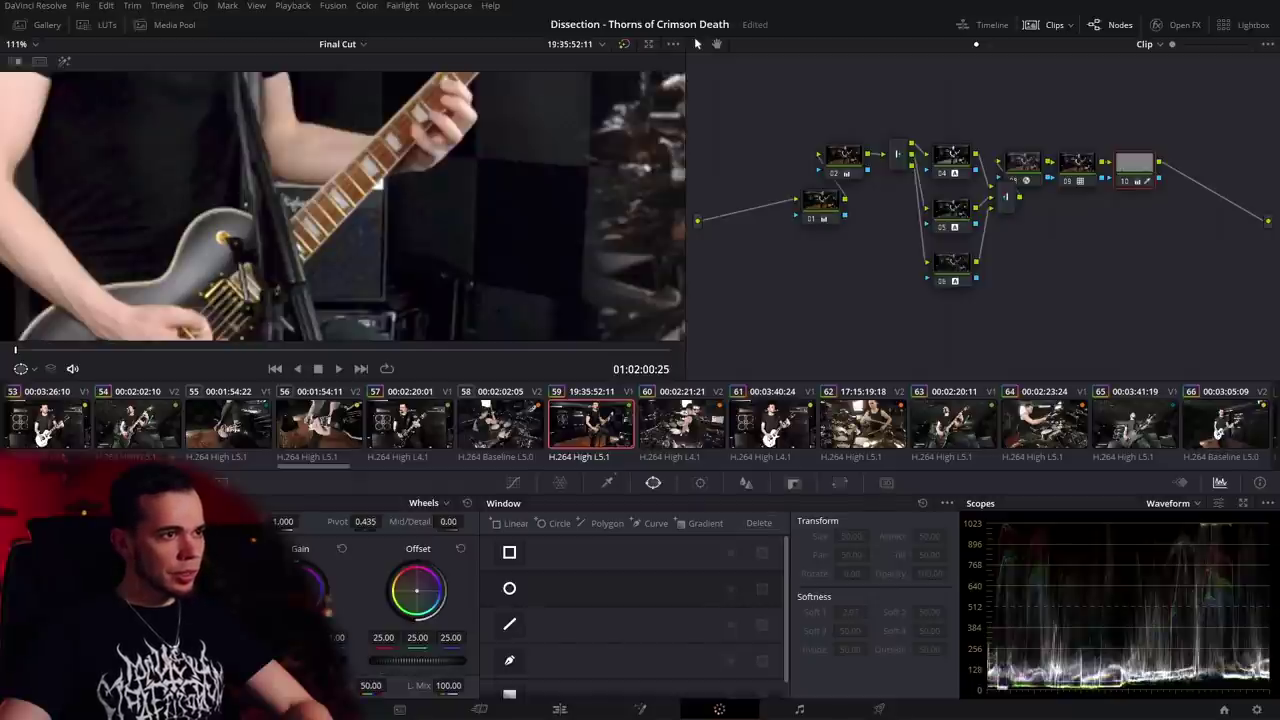
# Return to the edit timeline and go to the four-way split screen at Marker 3, at 01:02:15:16.
pyautogui.click(560, 709)
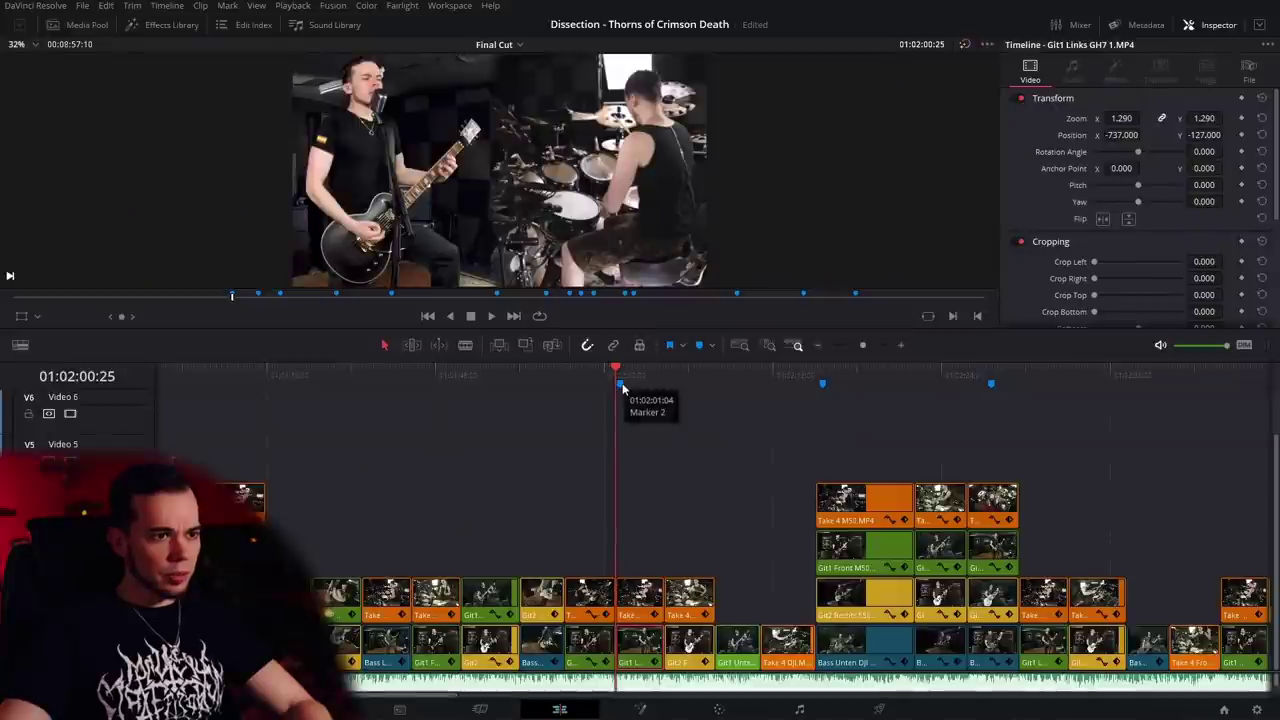
pyautogui.hscroll(5, 768, 424)
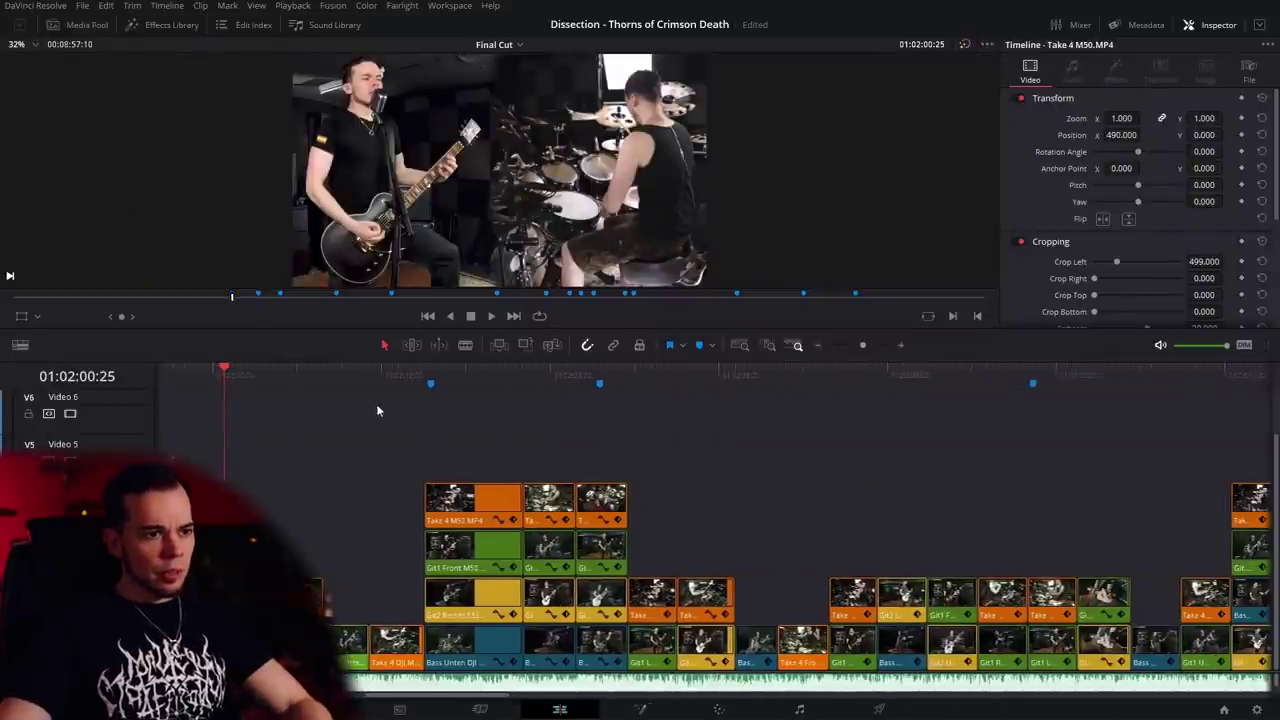
pyautogui.click(423, 372)
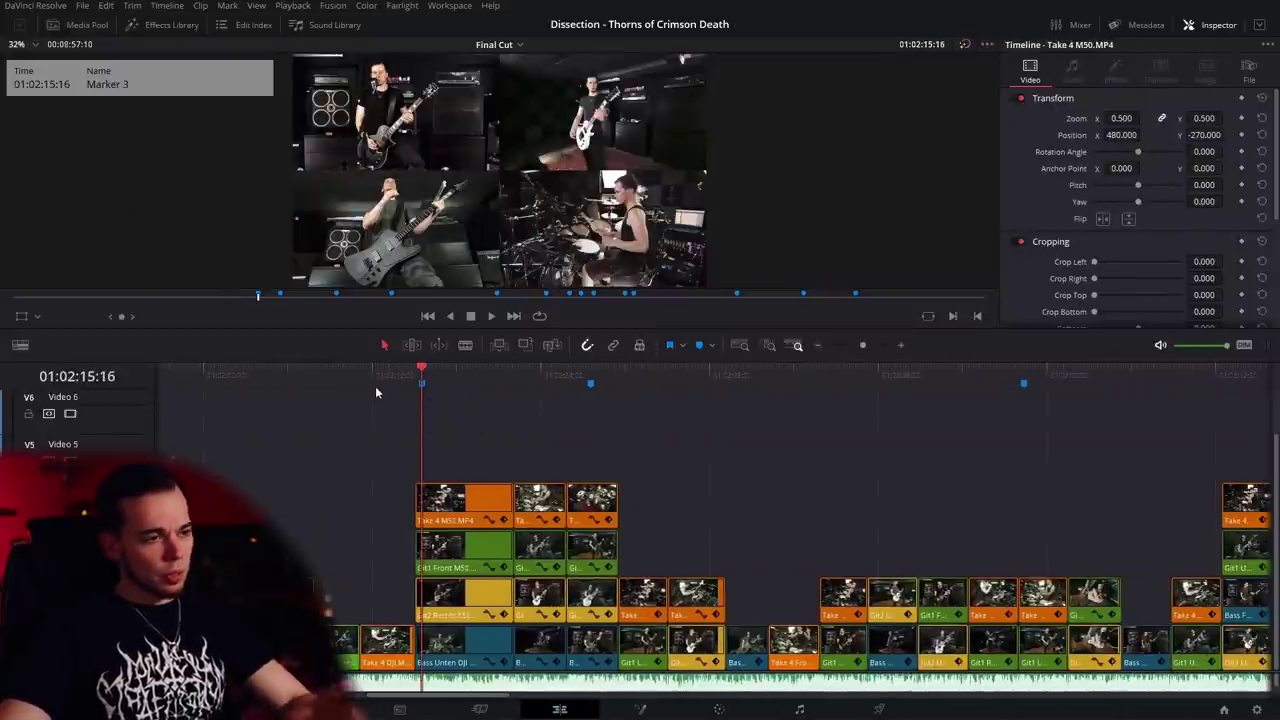
# Examine shots across the whole Final Cut timeline, including the guitar close-up at 01:03:33:28.
pyautogui.scroll(4, 488, 433)
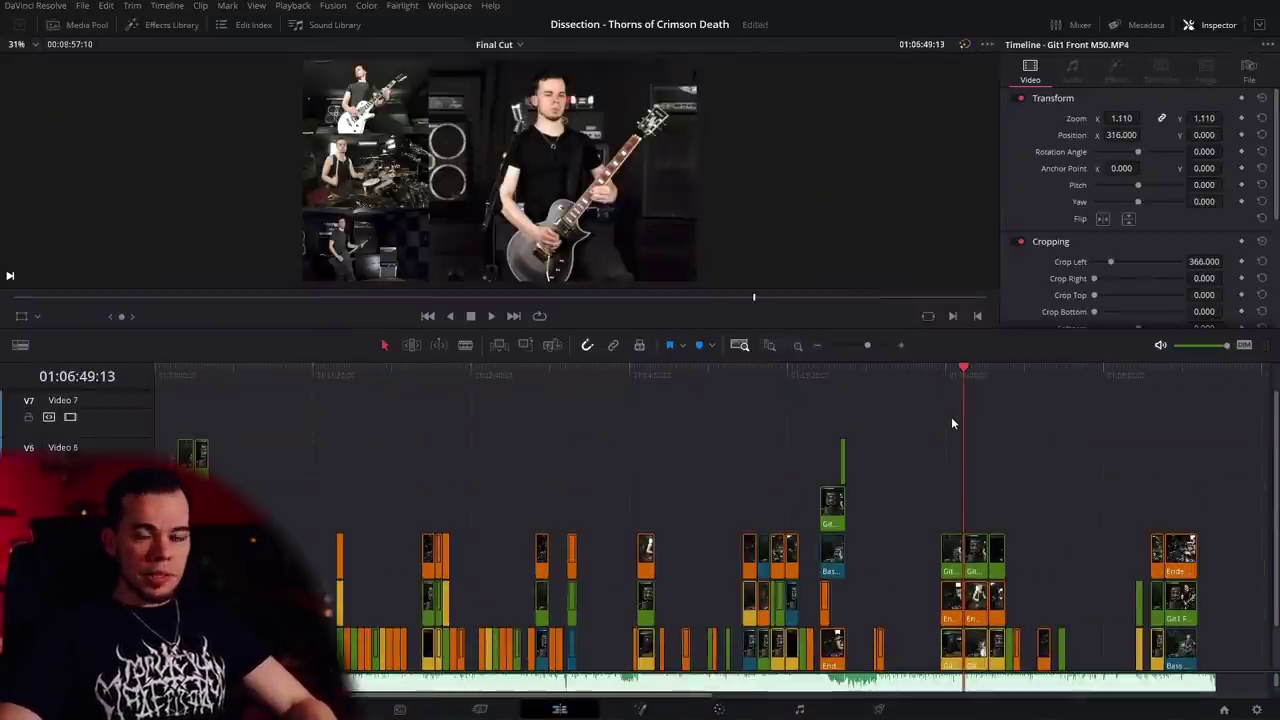
pyautogui.click(575, 395)
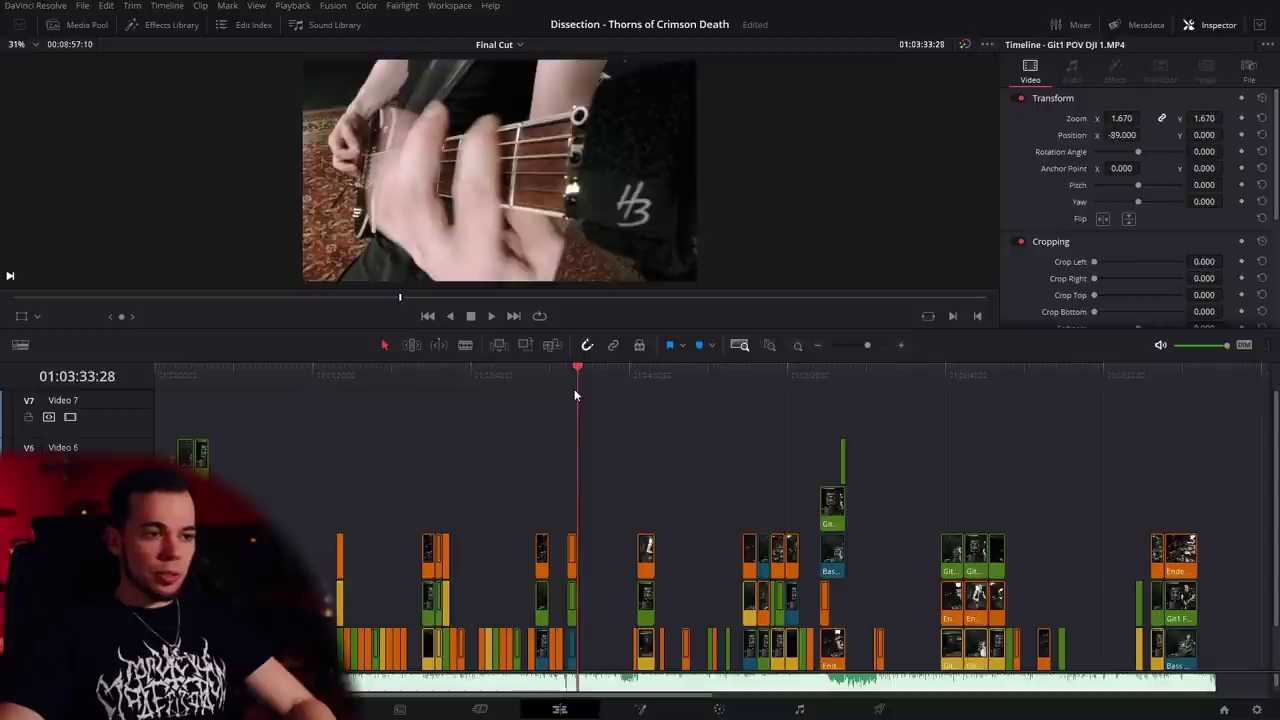
pyautogui.click(466, 390)
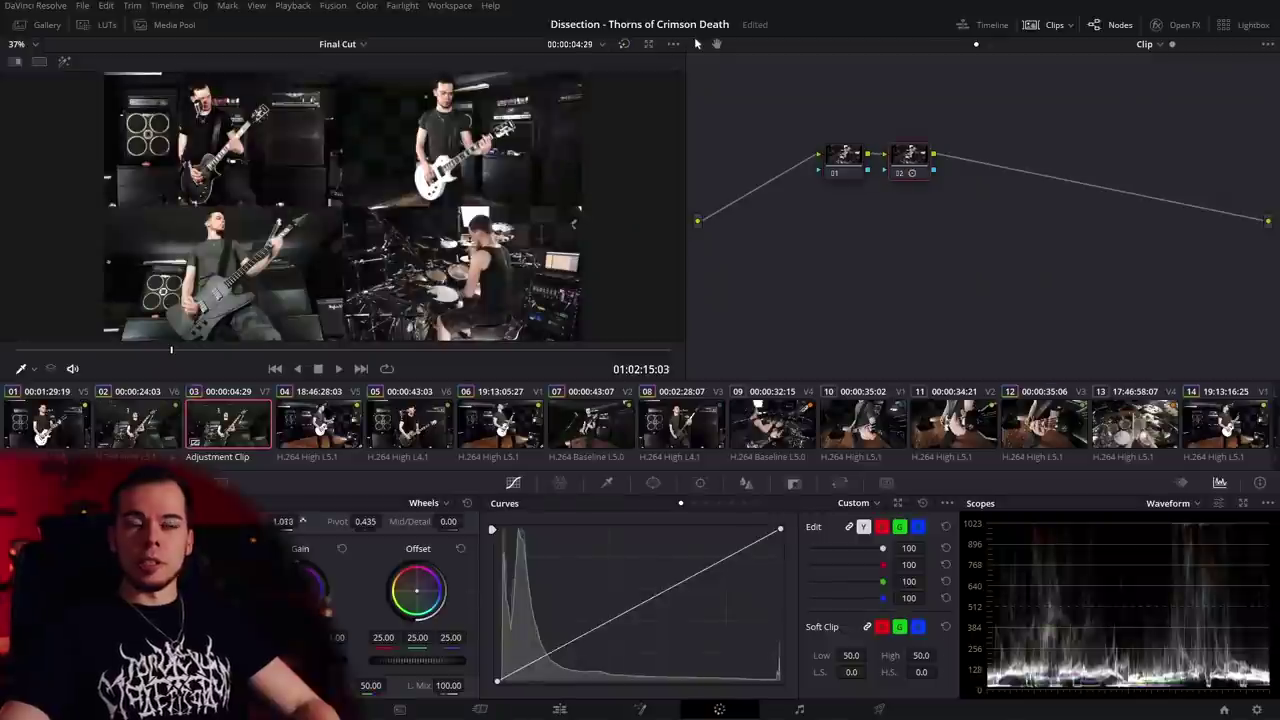
# Extend the adjustment clip's grade with serial nodes: a window node at the end, a curves and qualifier node before it, and one after node 01.
pyautogui.hotkey('alt', 's')
pyautogui.click(653, 483)
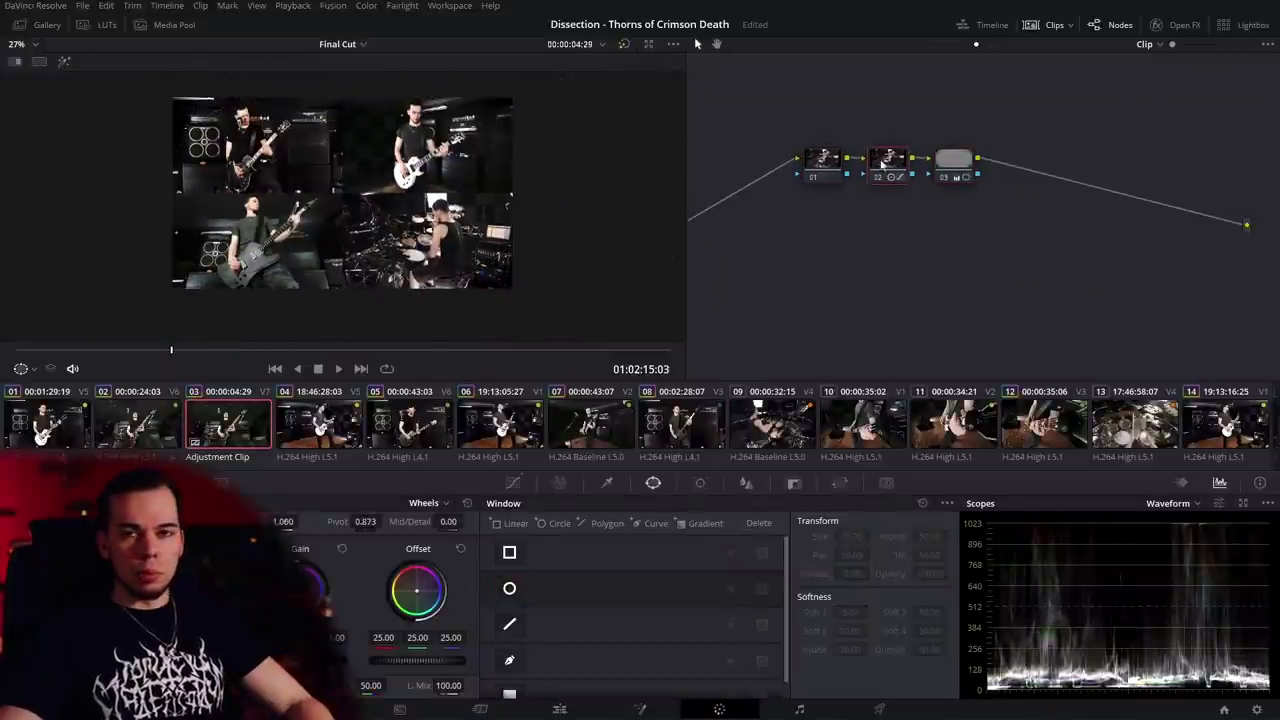
pyautogui.click(513, 483)
pyautogui.hotkey('alt', 's')
pyautogui.click(607, 483)
pyautogui.hotkey('shift', 'z')
pyautogui.click(513, 483)
pyautogui.press('space')
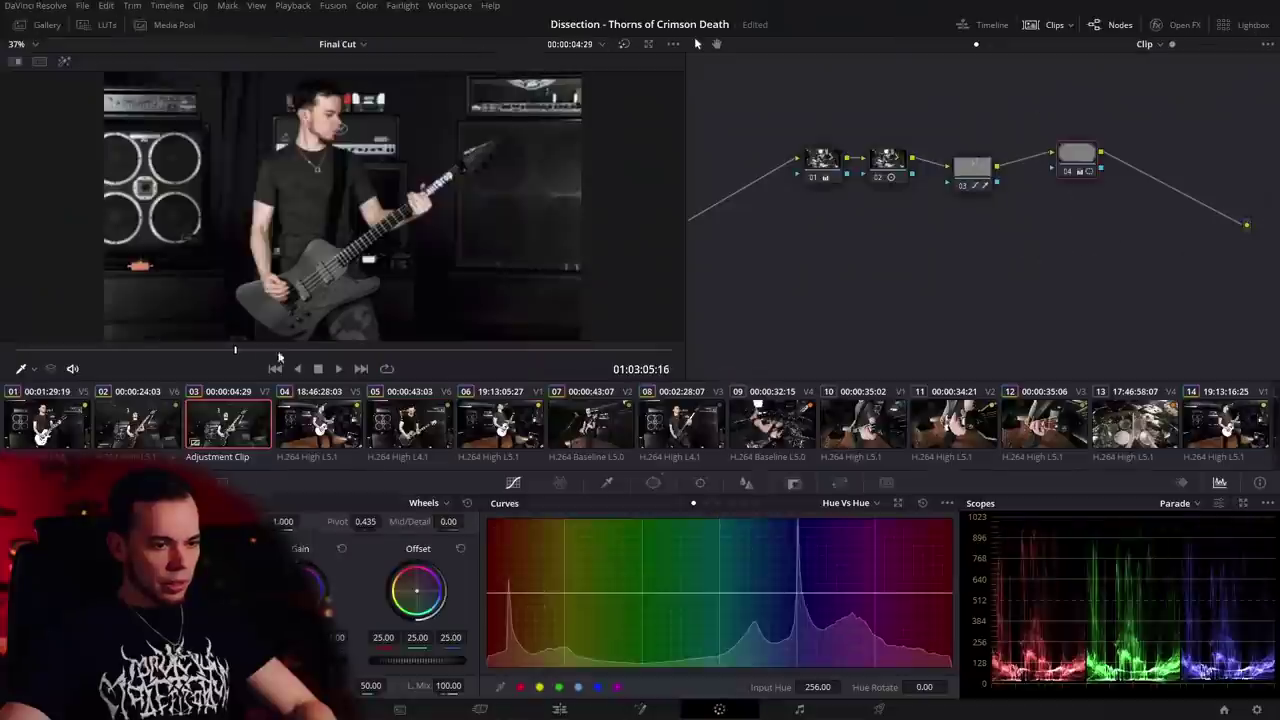
pyautogui.hotkey('alt', 's')
pyautogui.hotkey('alt', 'y')
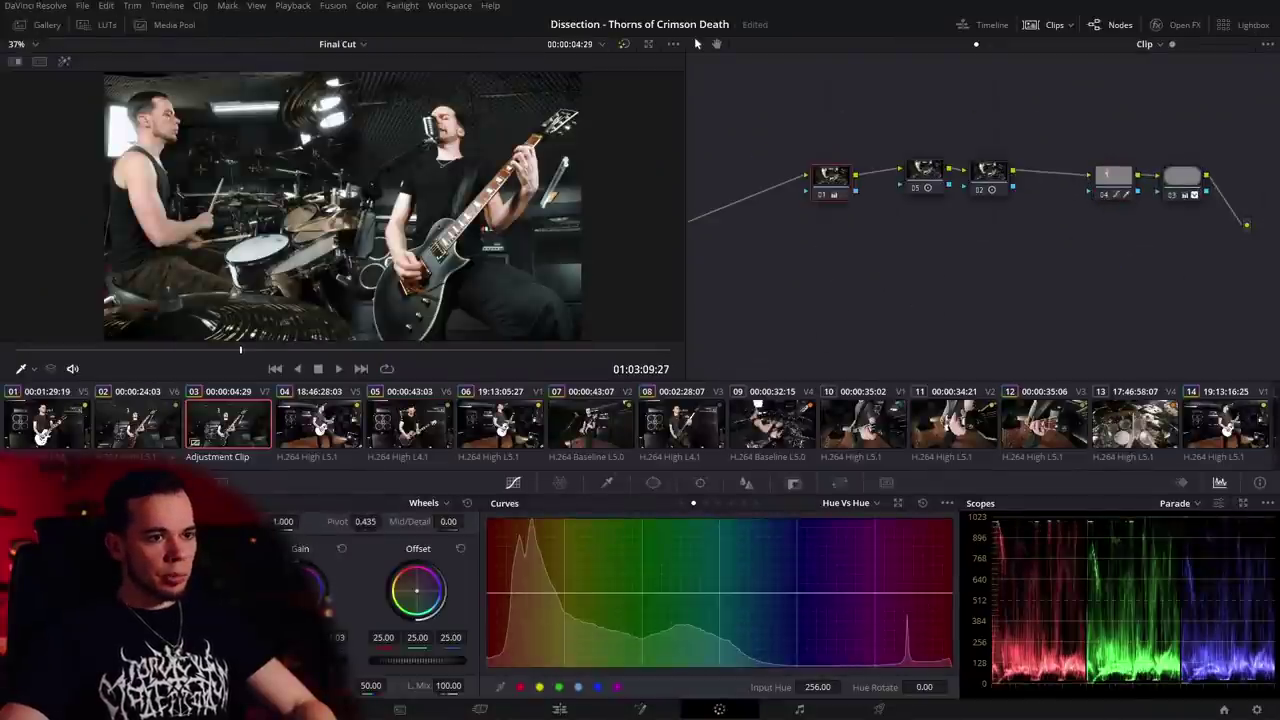
# Return to the edit timeline and add the Dissection logo image from the Band Logos folder to it.
pyautogui.hotkey('shift', '4')
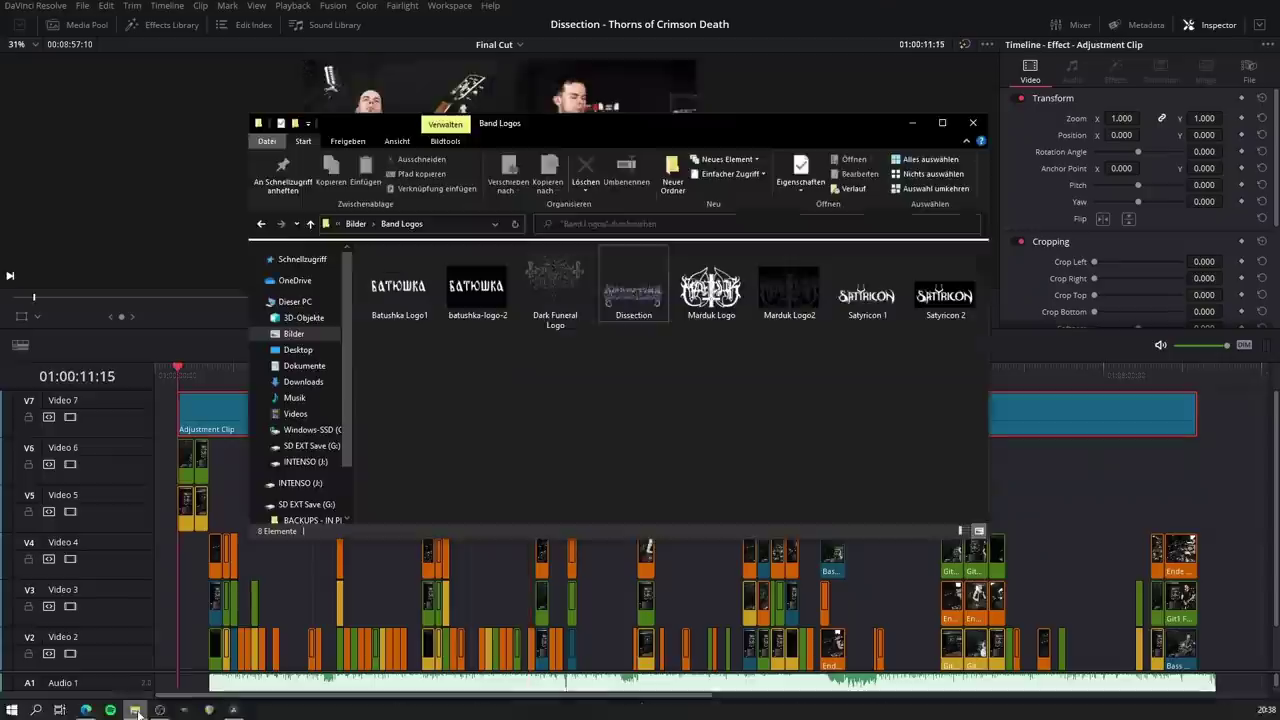
pyautogui.moveTo(631, 286); pyautogui.dragTo(935, 410)
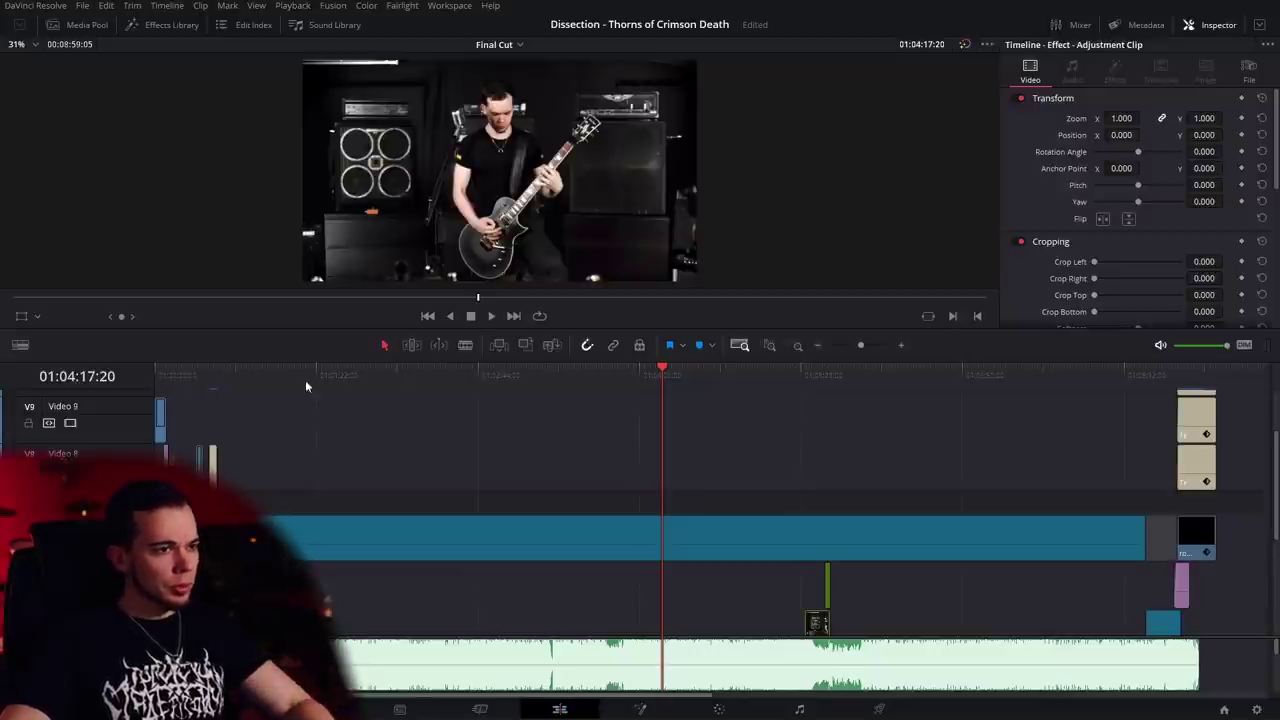
# Check the completed Final Cut timeline at 01:02:44:05 and near its beginning.
pyautogui.click(475, 387)
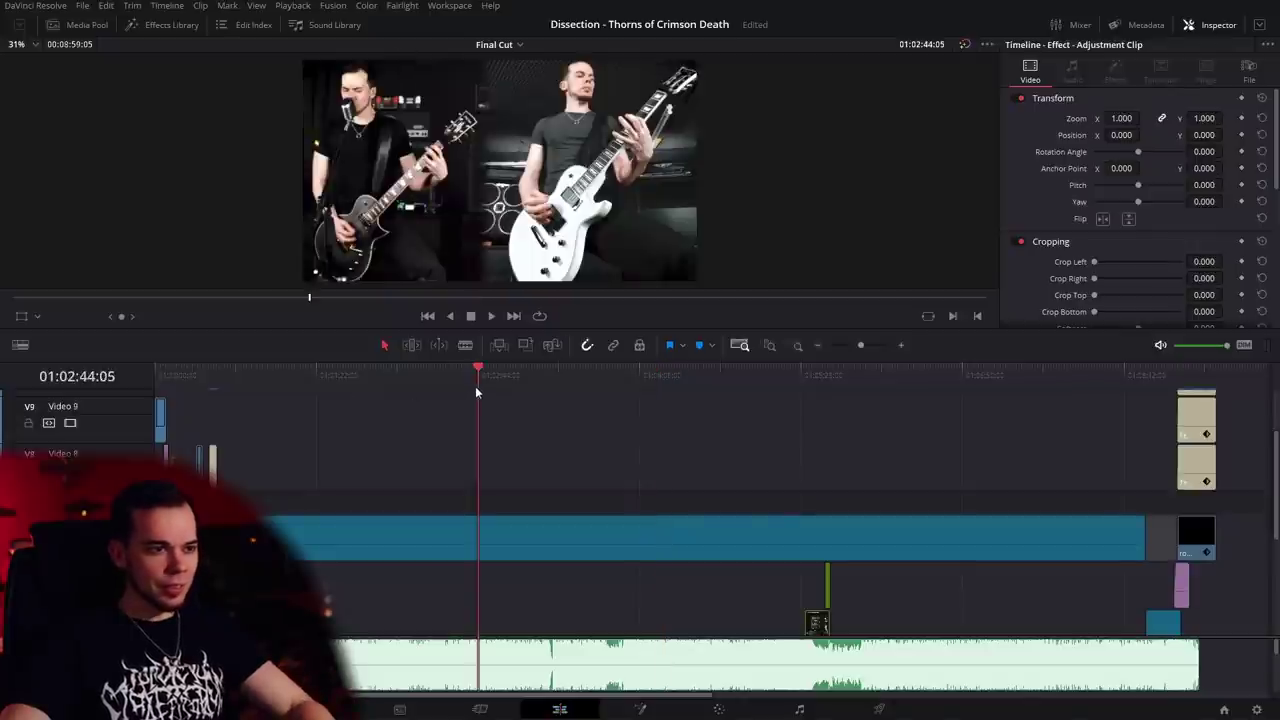
pyautogui.click(697, 436)
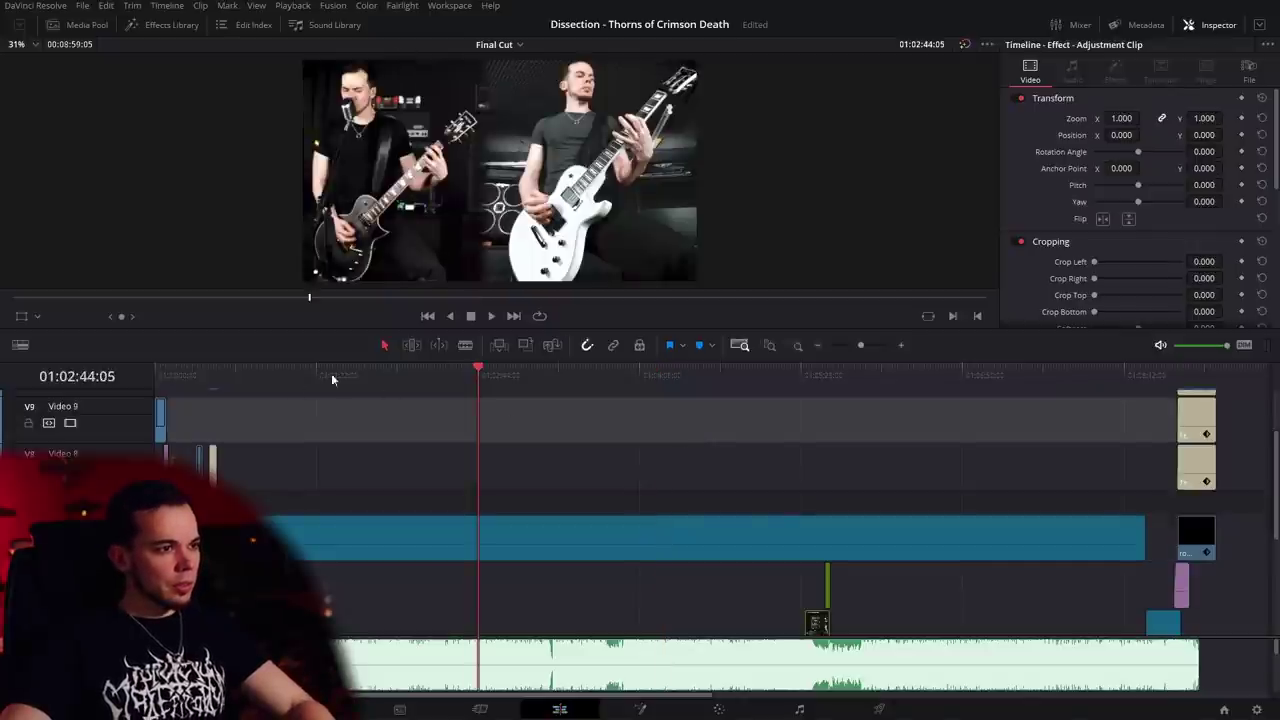
pyautogui.click(194, 376)
pyautogui.scroll(-1, 385, 461)
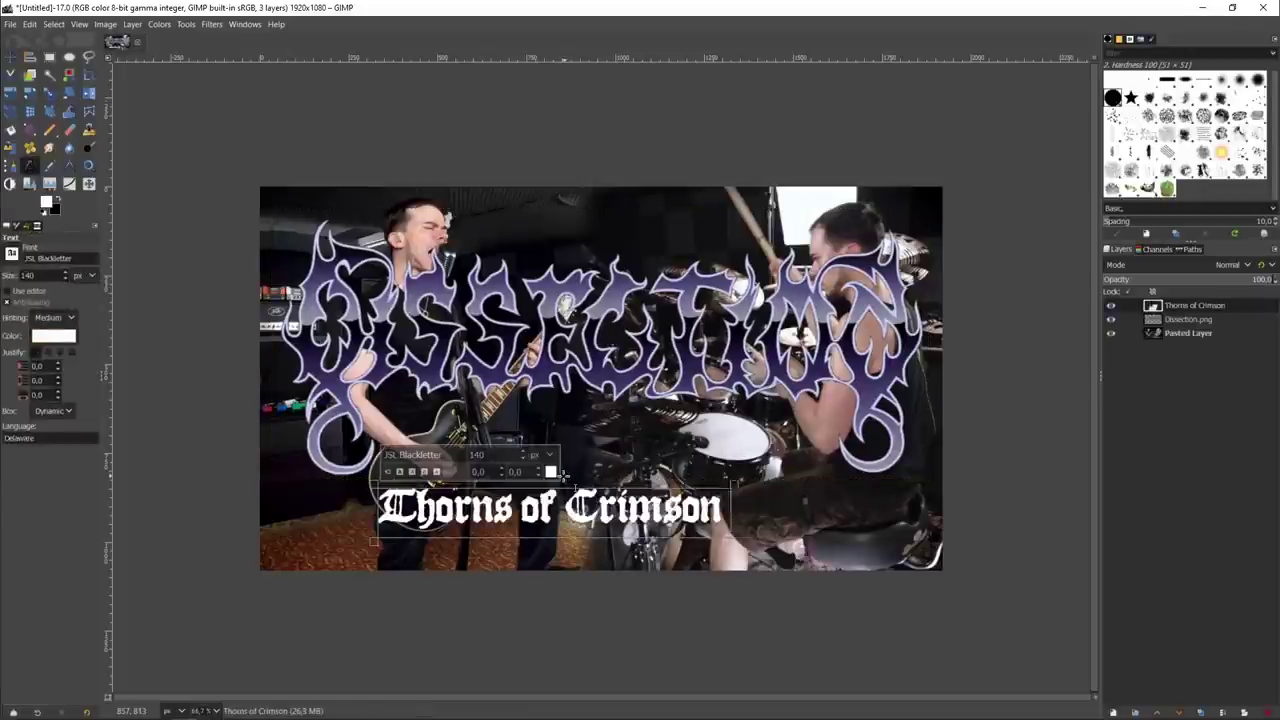
# In GIMP, complete the thumbnail's title text as "Thorns of Crimson Death" and move it closer beneath the Dissection logo.
pyautogui.write('Death')
pyautogui.press('Escape')
pyautogui.press('m')
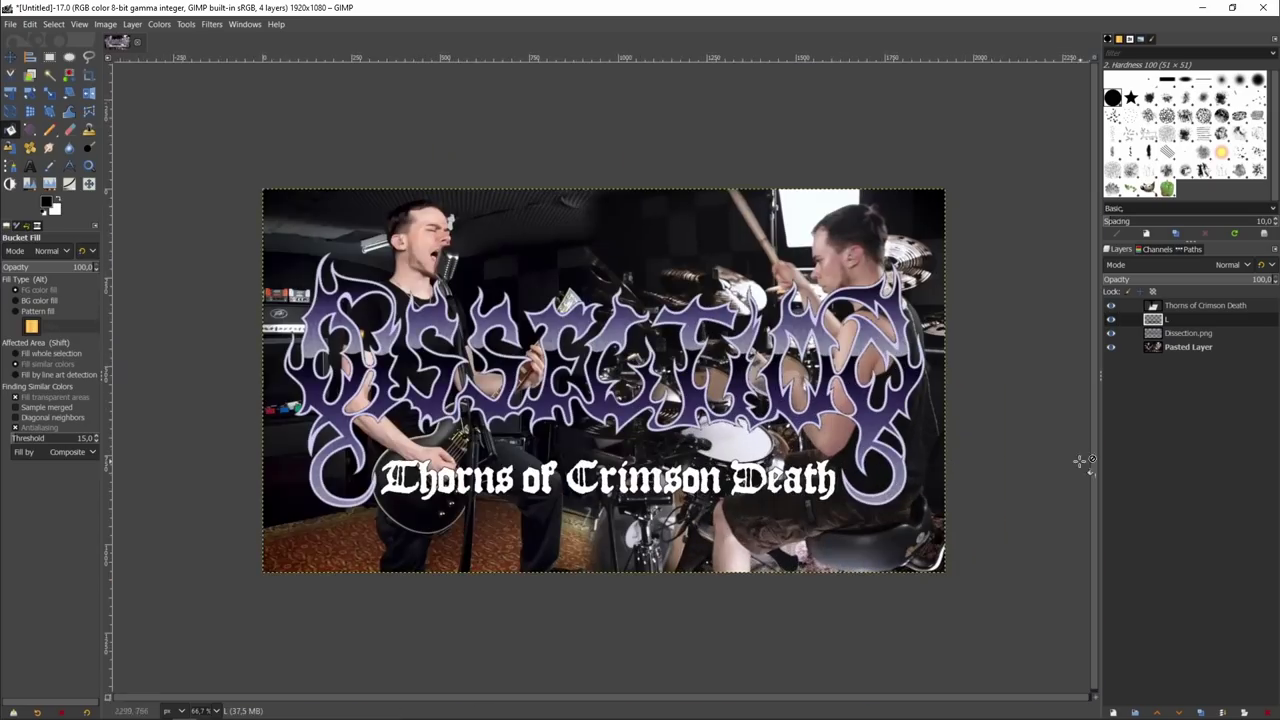
pyautogui.click(10, 23)
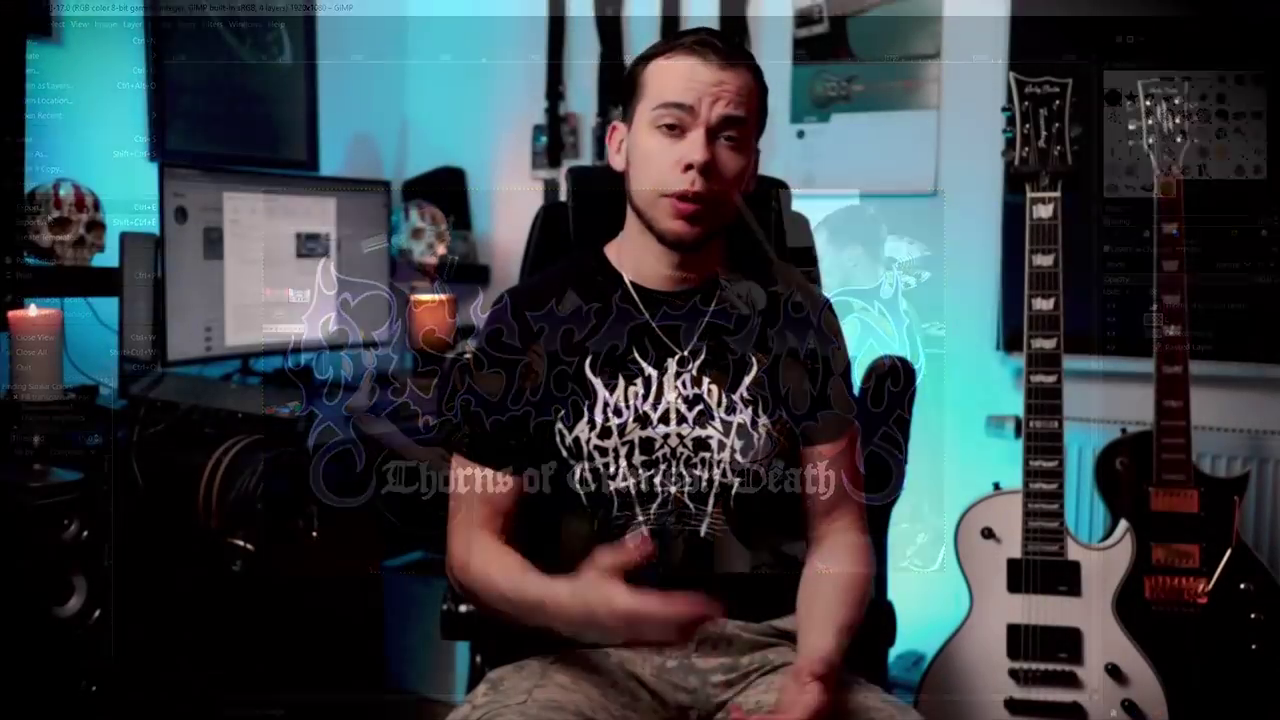